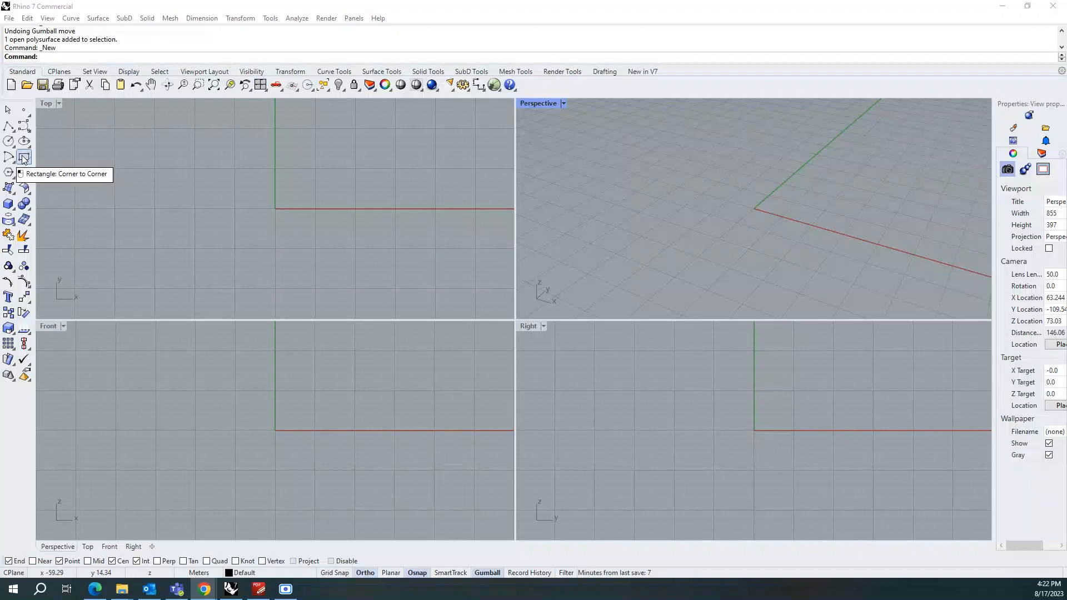
Draw a large rectangle on the ground plane in the Top view, centred on the origin
left_click(24, 158)
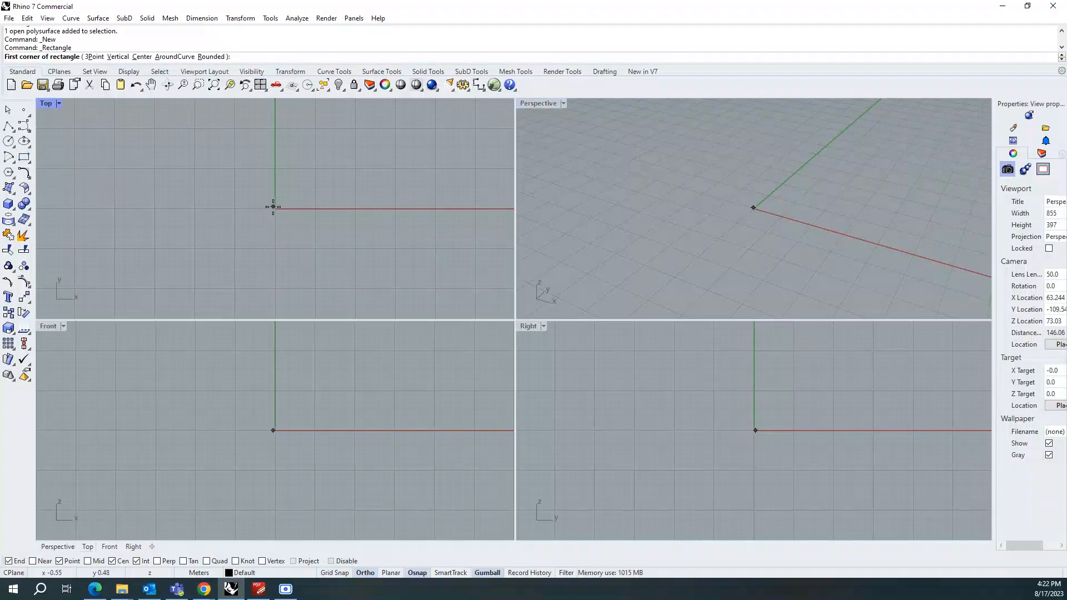
left_click(137, 56)
type("0")
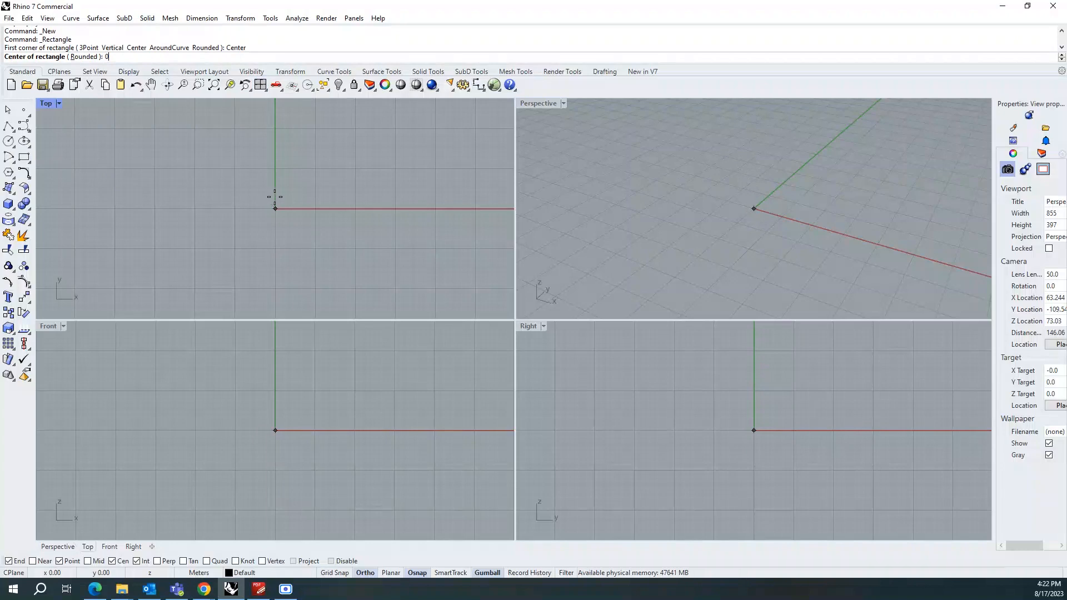
key("Return")
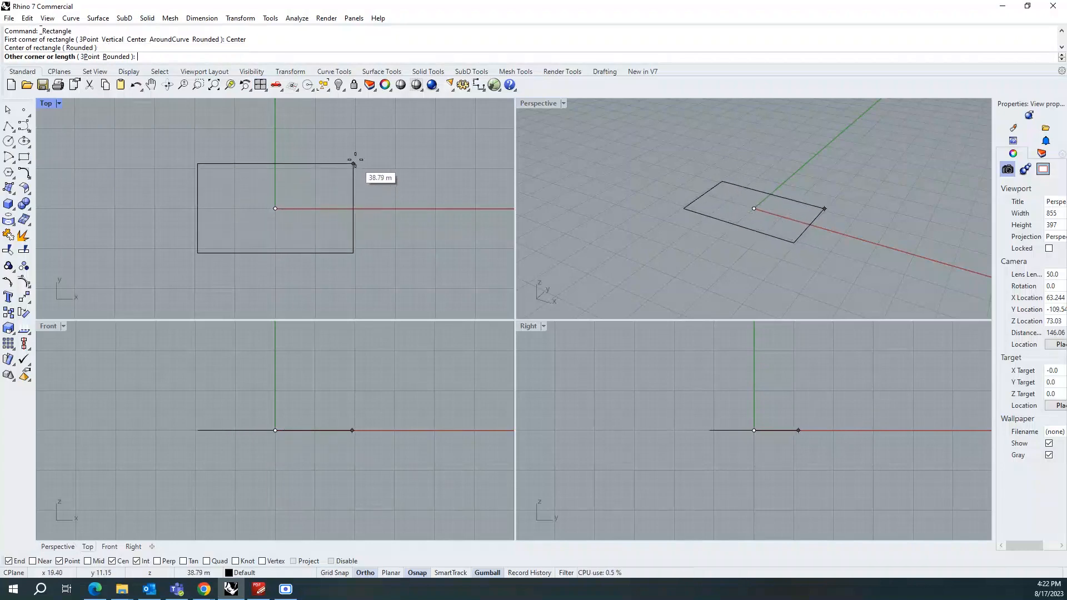
left_click(396, 137)
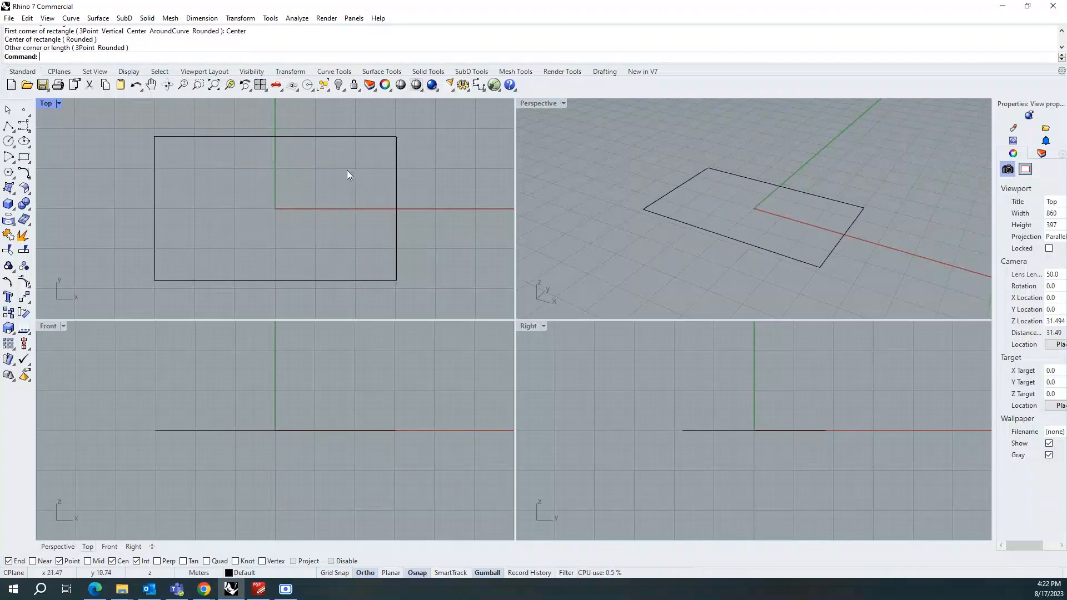
Draw a second, smaller rectangle inside the first one in the Top view, also centred on the origin
right_click(210, 144)
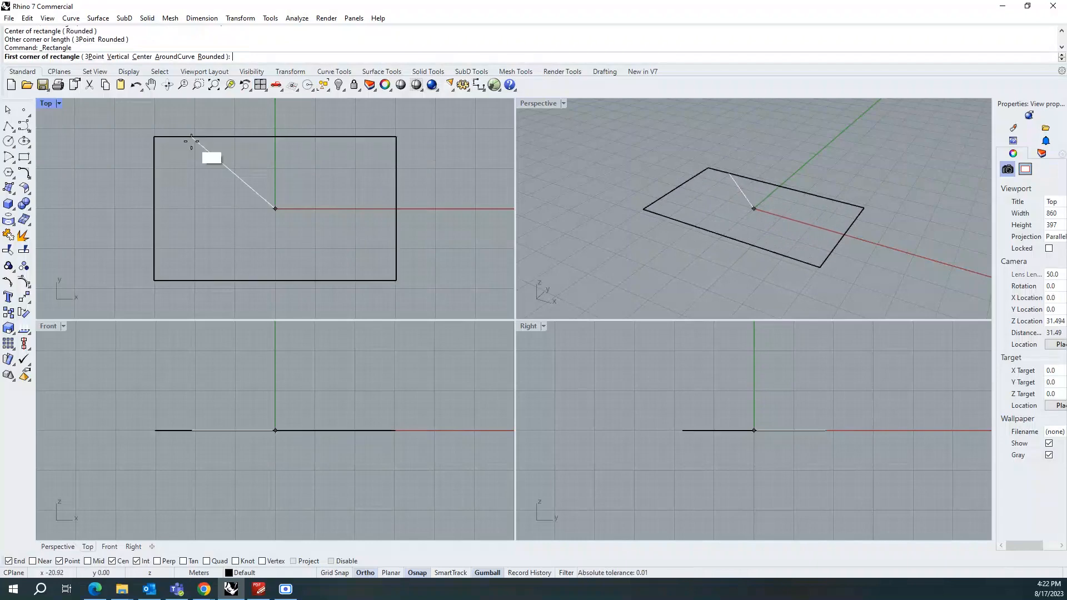
left_click(142, 57)
type("0")
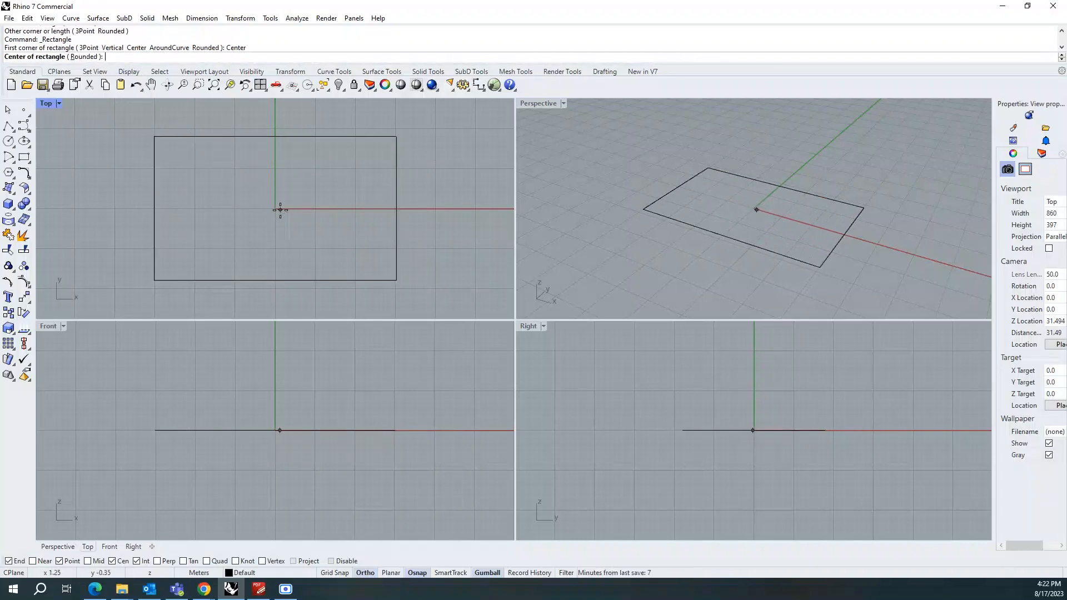
left_click(275, 209)
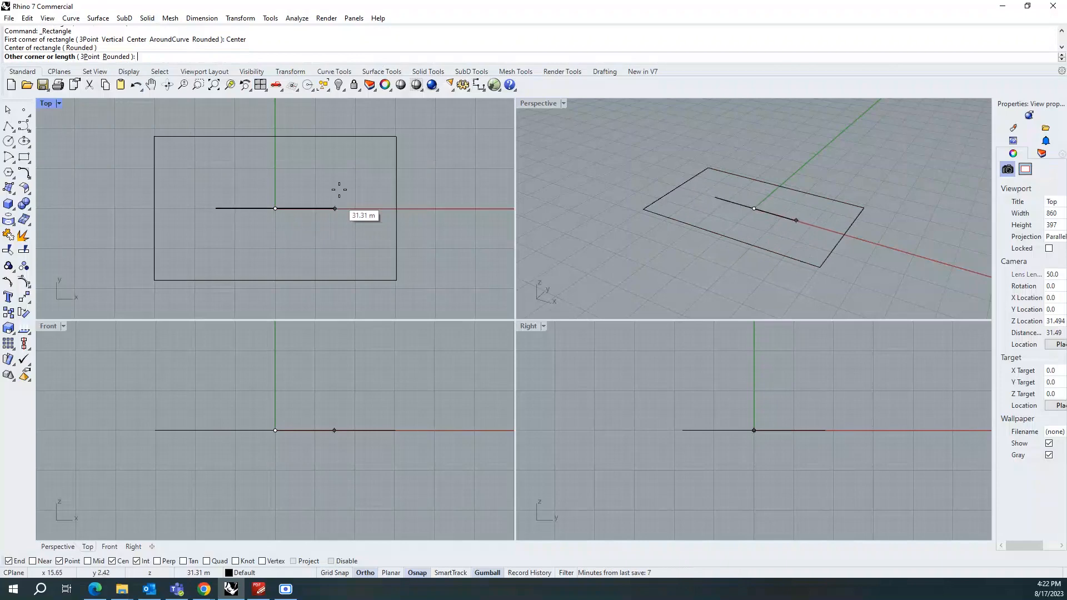
left_click(341, 159)
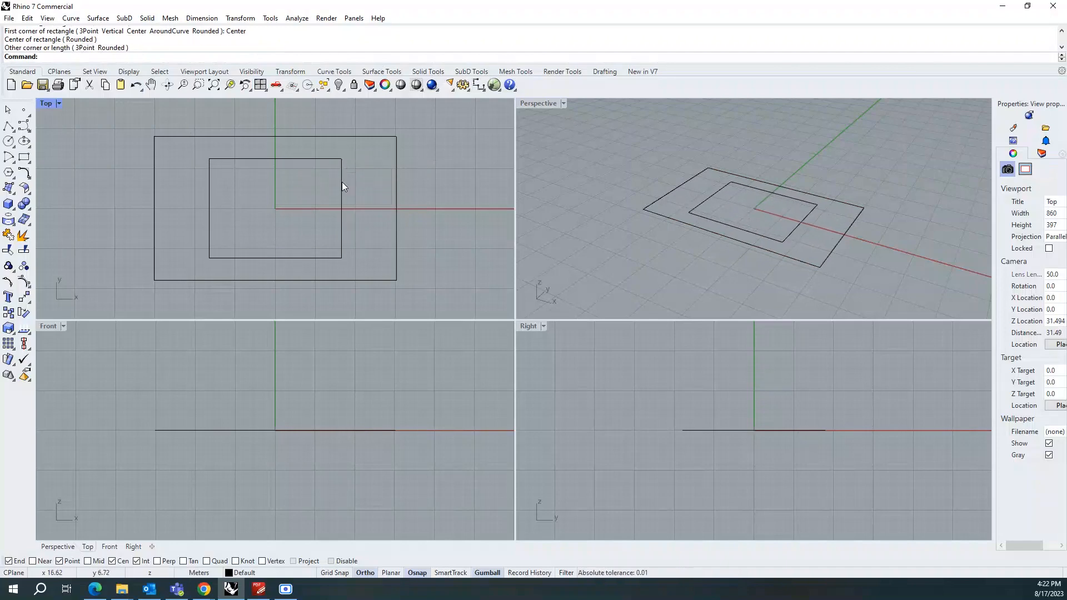
Duplicate the inner rectangle in place and raise the duplicate vertically, high above the ground plane
left_click(342, 181)
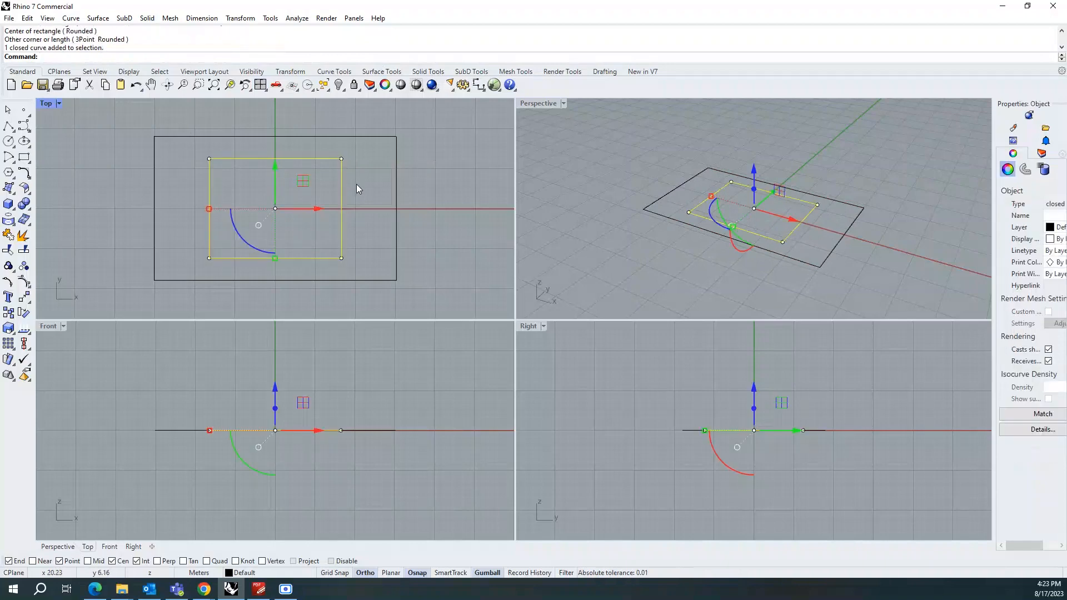
key("ctrl+c")
key("ctrl+v")
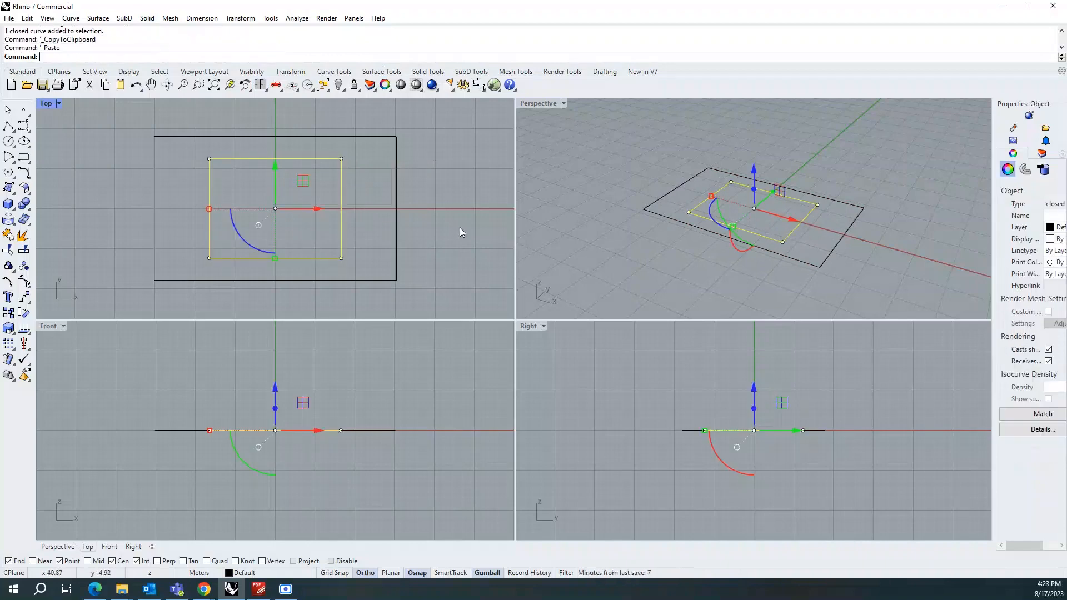
right_click_drag(727, 436, 701, 438)
scroll(779, 426, "up", 4)
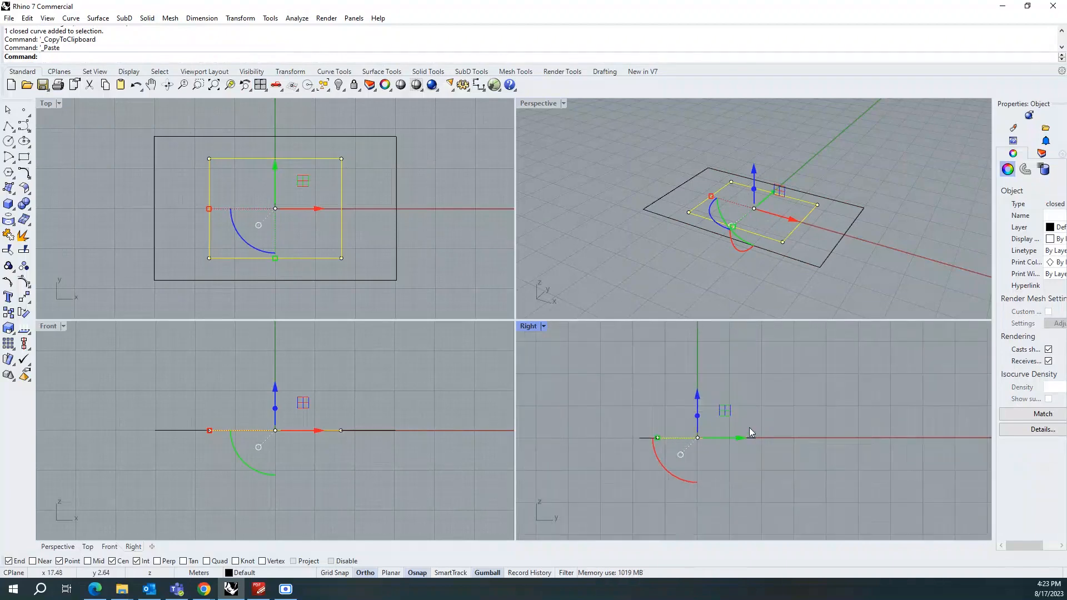
left_click_drag(698, 398, 697, 338)
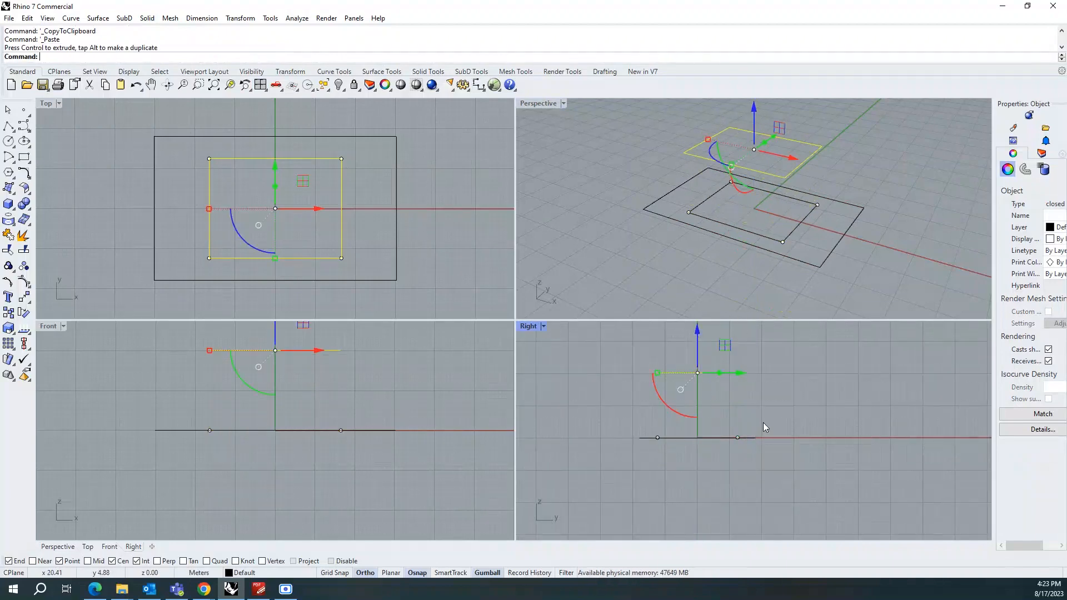
scroll(745, 414, "down", 3)
left_click_drag(736, 385, 735, 354)
scroll(776, 424, "up", 2)
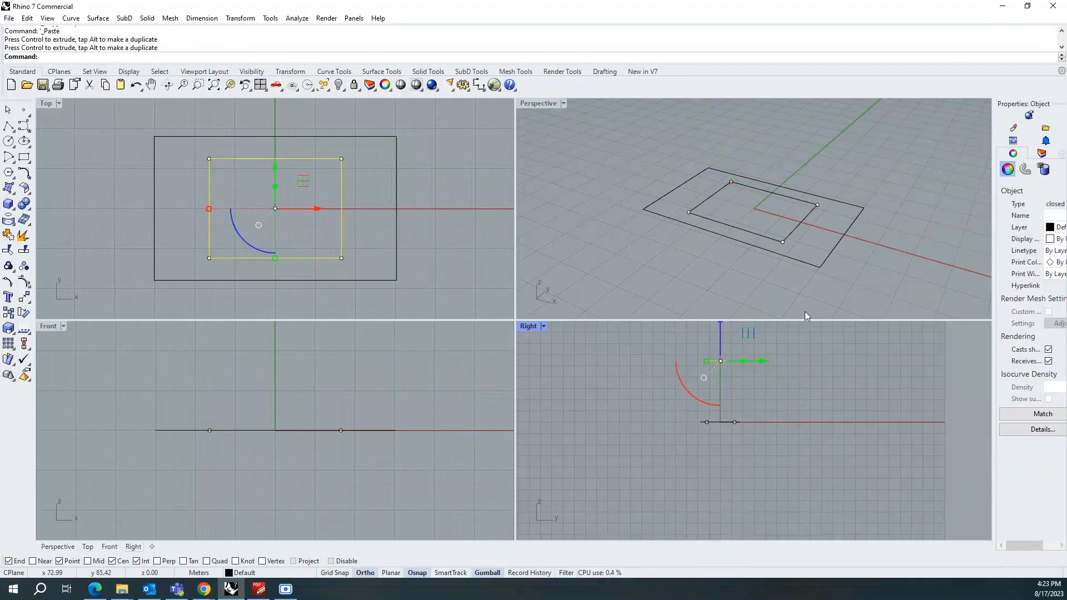
Raise the large outer rectangle to roughly midway between the two small ones, and show the Perspective view maximized with nothing selected
left_click(813, 266)
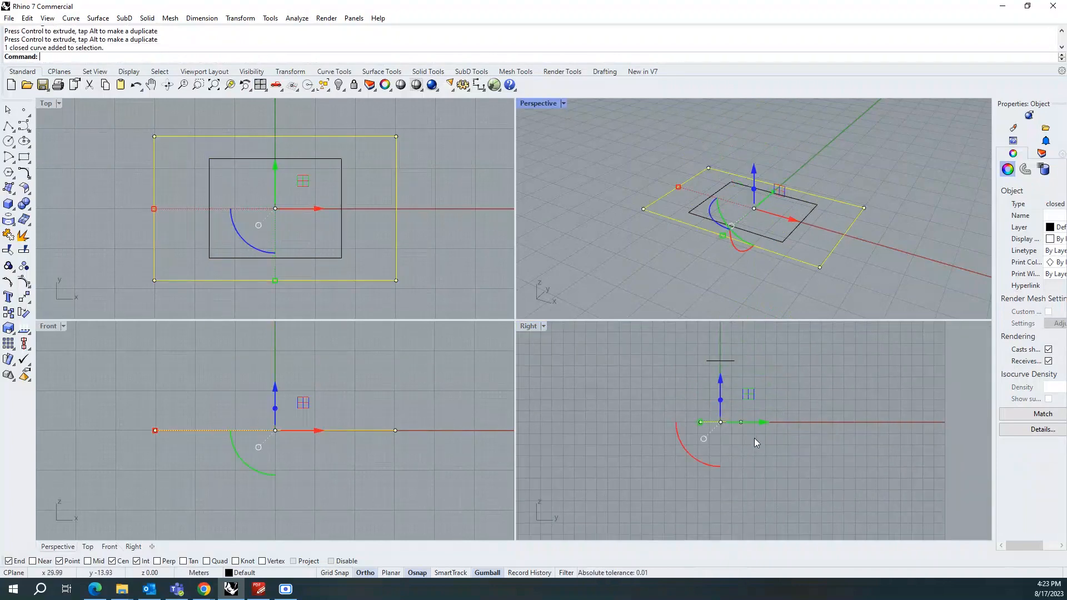
left_click_drag(722, 389, 722, 356)
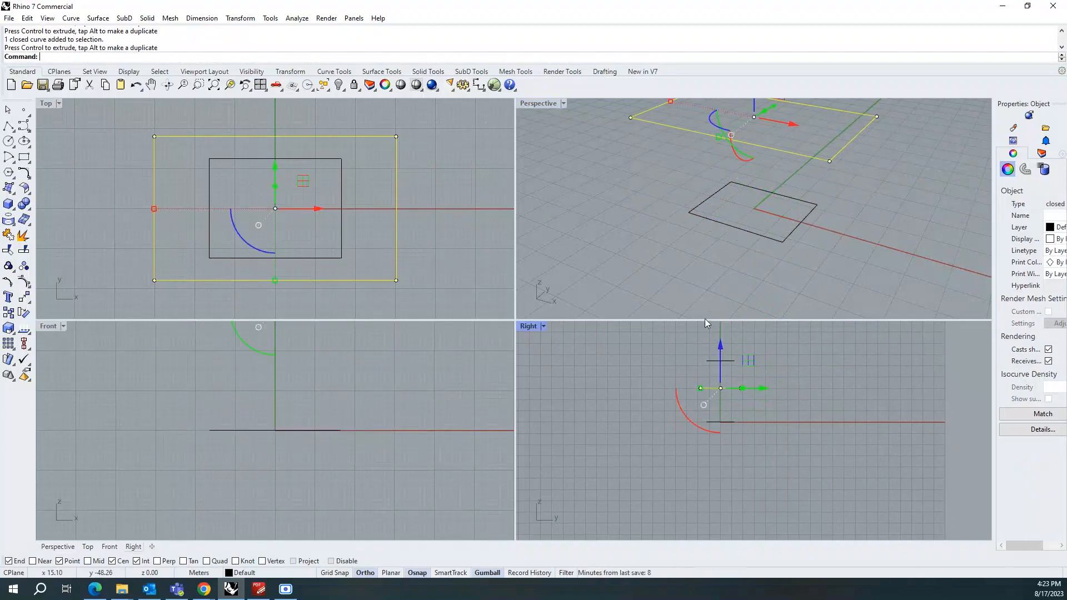
double_click(542, 103)
scroll(541, 374, "down", 3)
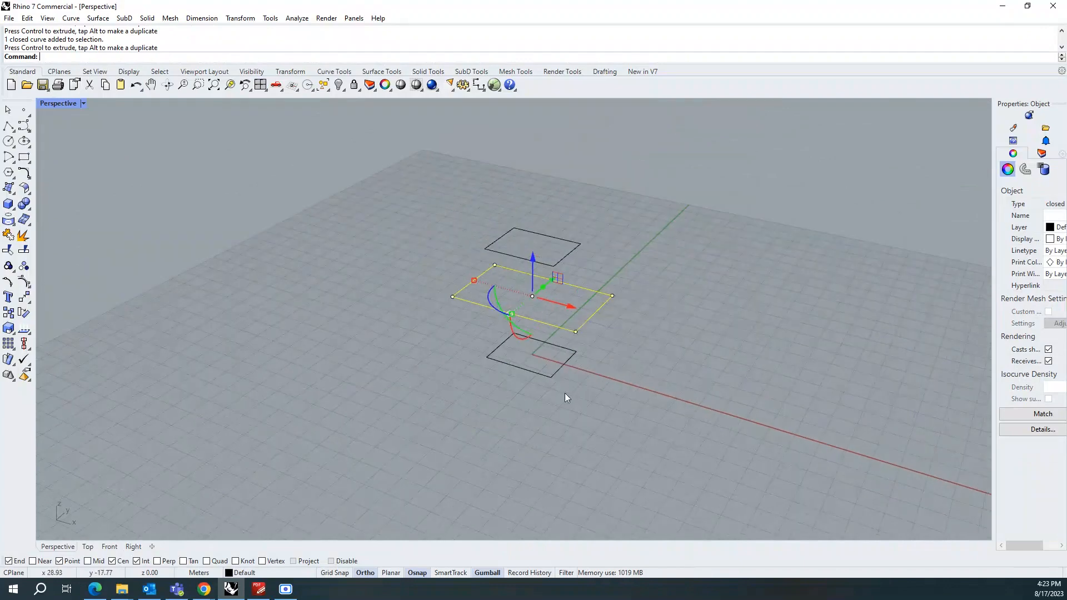
right_click_drag(565, 393, 592, 342)
scroll(305, 285, "down", 2)
scroll(508, 294, "up", 4)
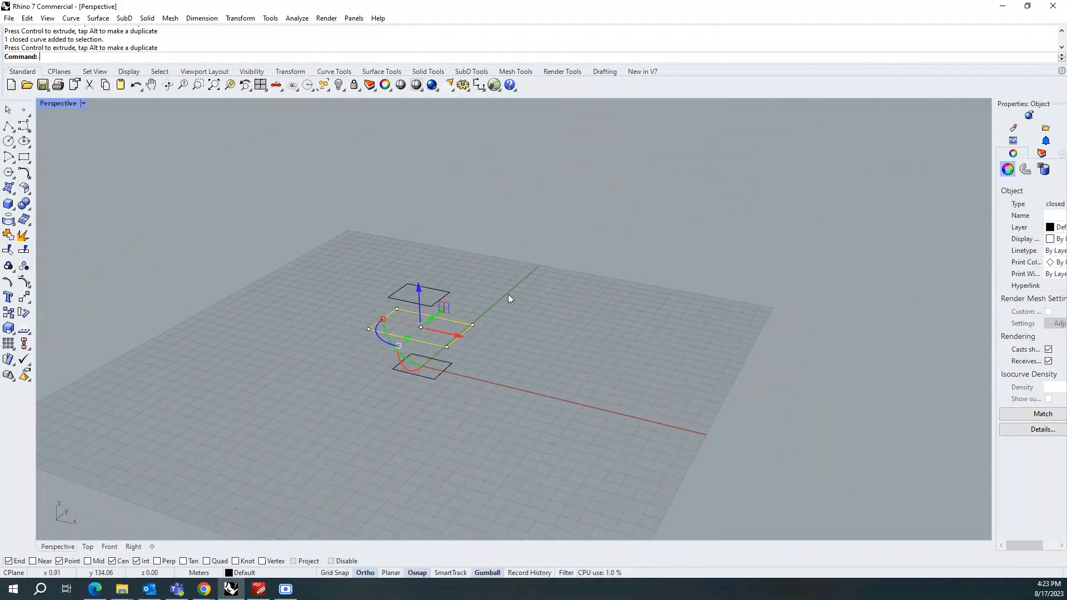
left_click(486, 293)
Switch to Grasshopper, delete all components of the old definition and start a new, empty document
type("Grasshopper")
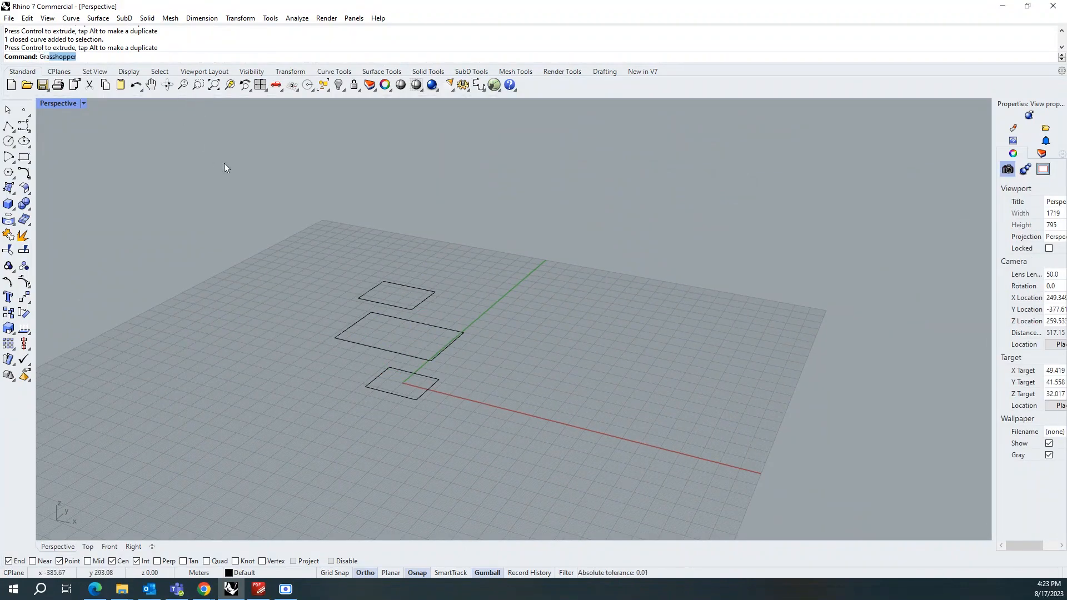
key("Return")
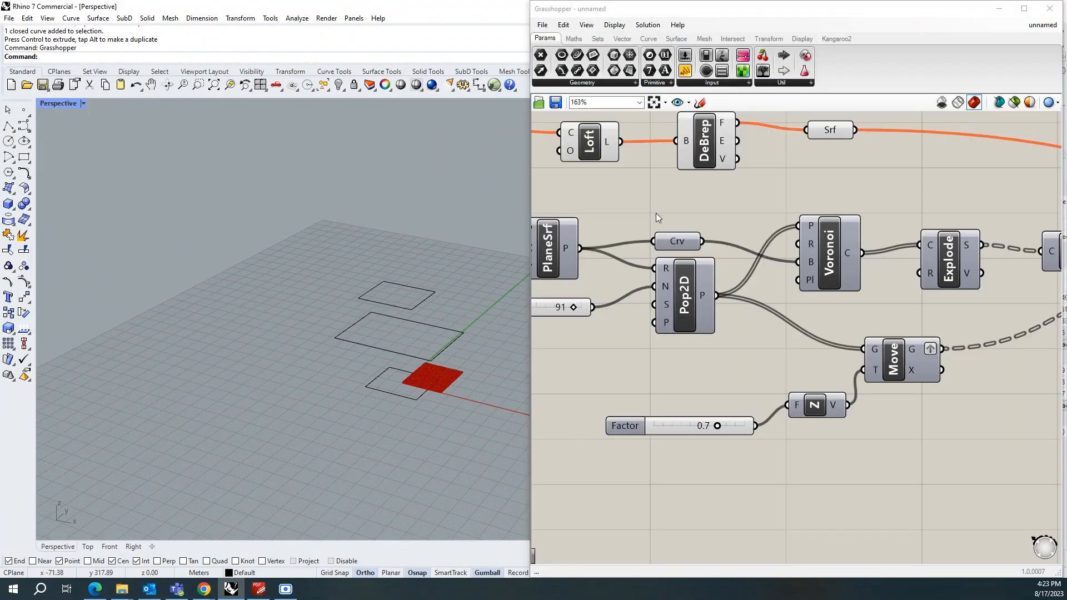
scroll(752, 294, "down", 10)
left_click_drag(877, 348, 652, 208)
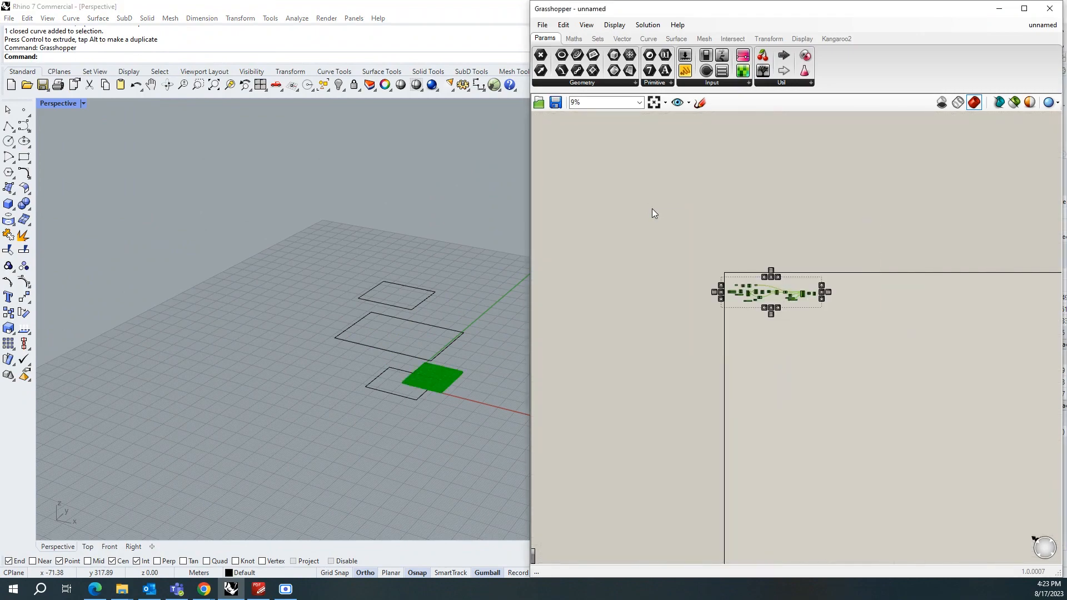
key("Delete")
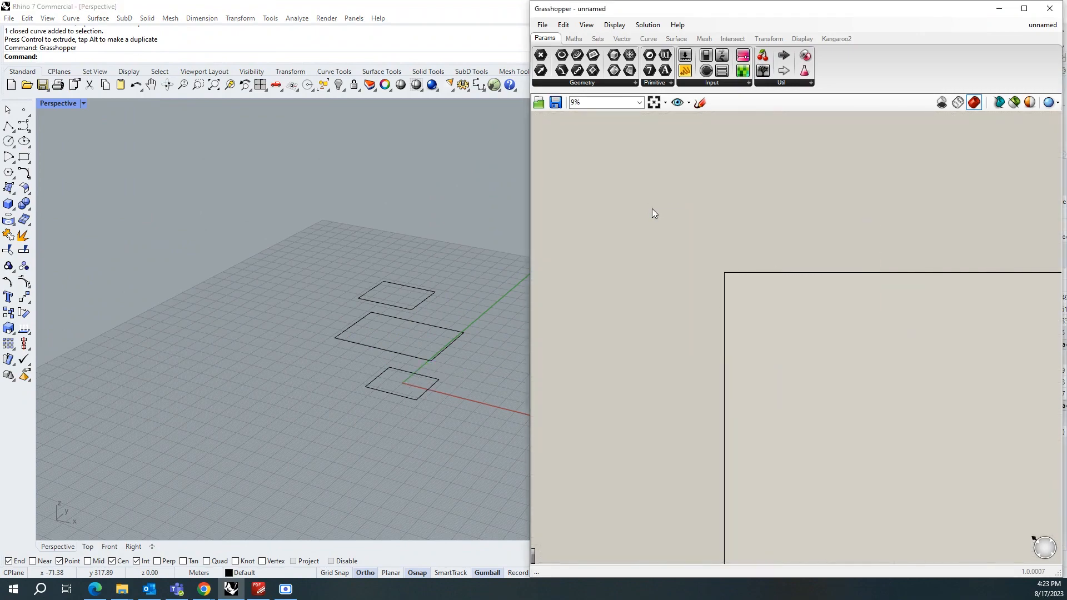
left_click(542, 25)
left_click(574, 36)
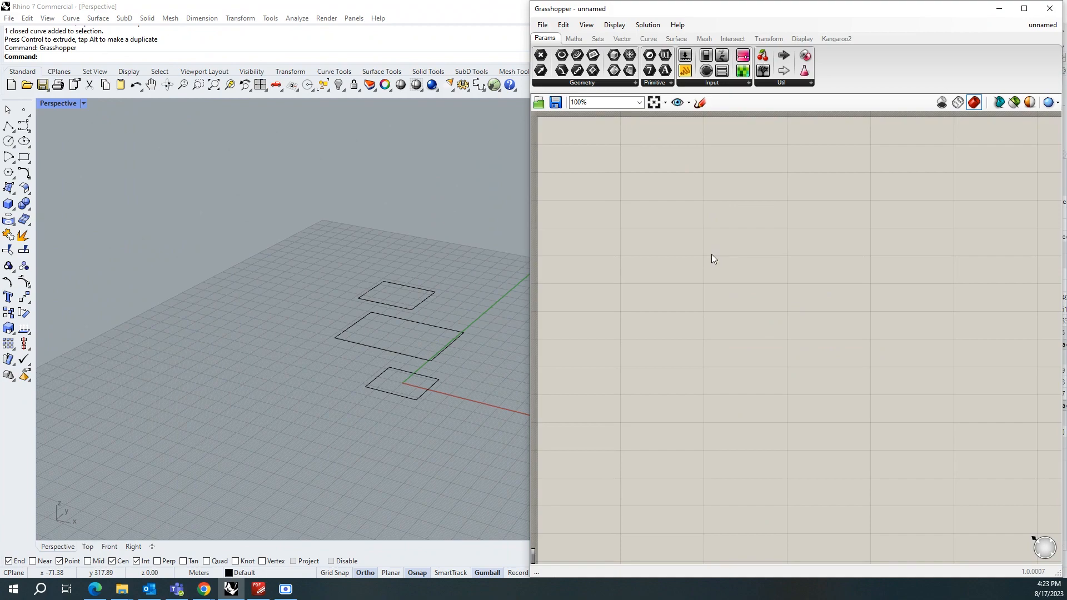
Add a Curve parameter near the upper-left corner of the empty Grasshopper canvas
scroll(771, 285, "down", 5)
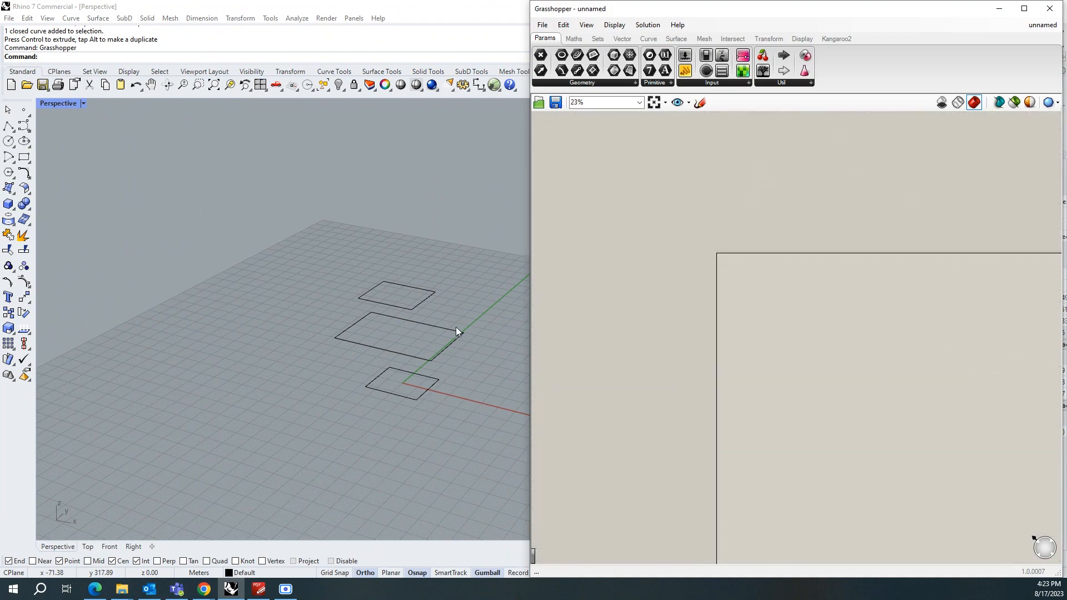
scroll(456, 331, "up", 4)
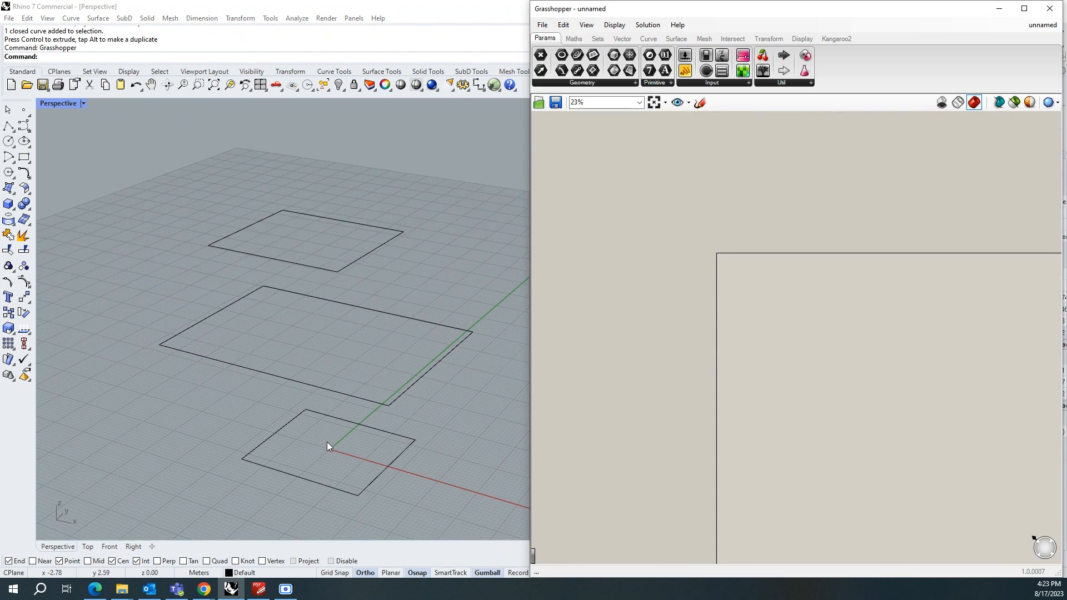
scroll(747, 300, "up", 5)
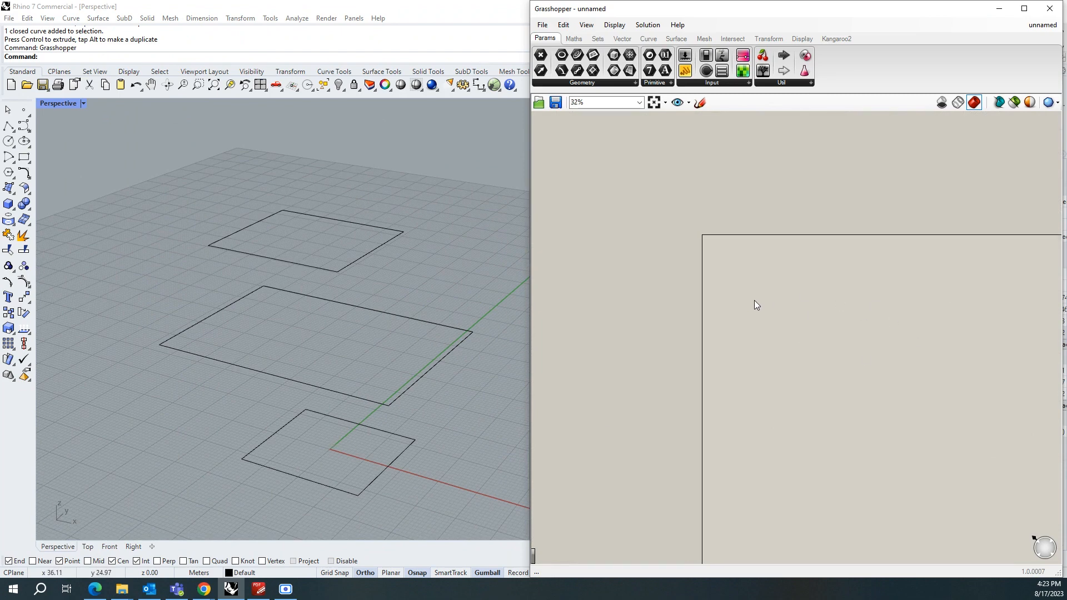
scroll(695, 256, "up", 3)
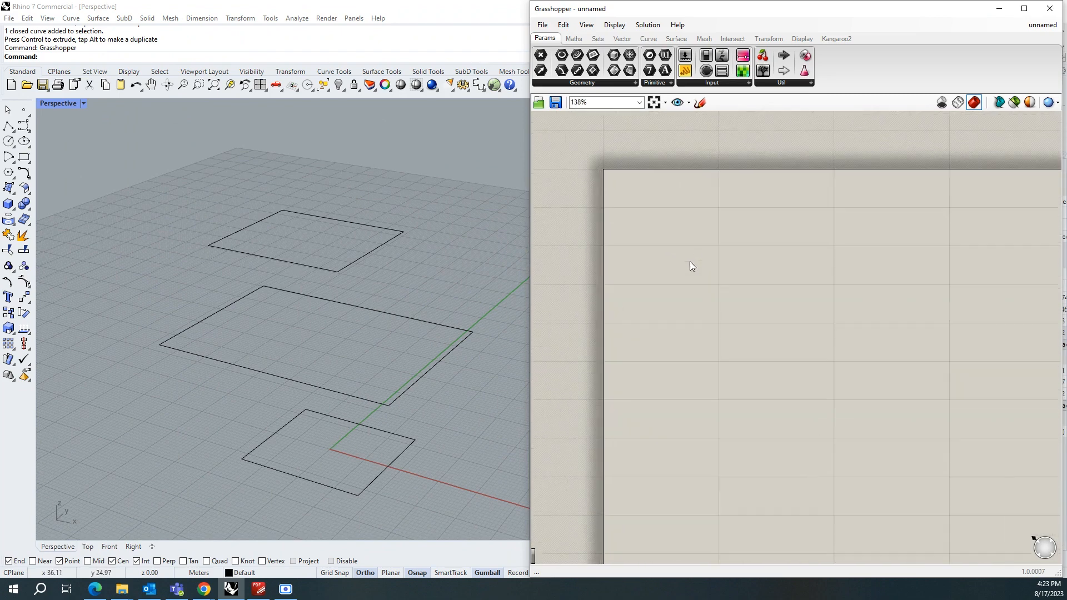
double_click(697, 250)
type("curves")
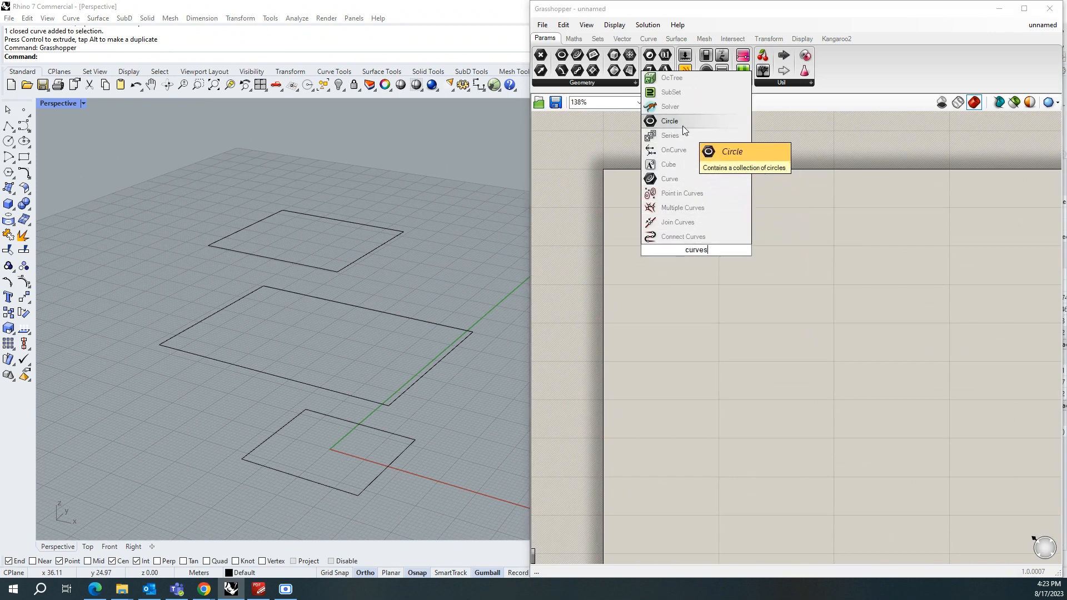
left_click(676, 179)
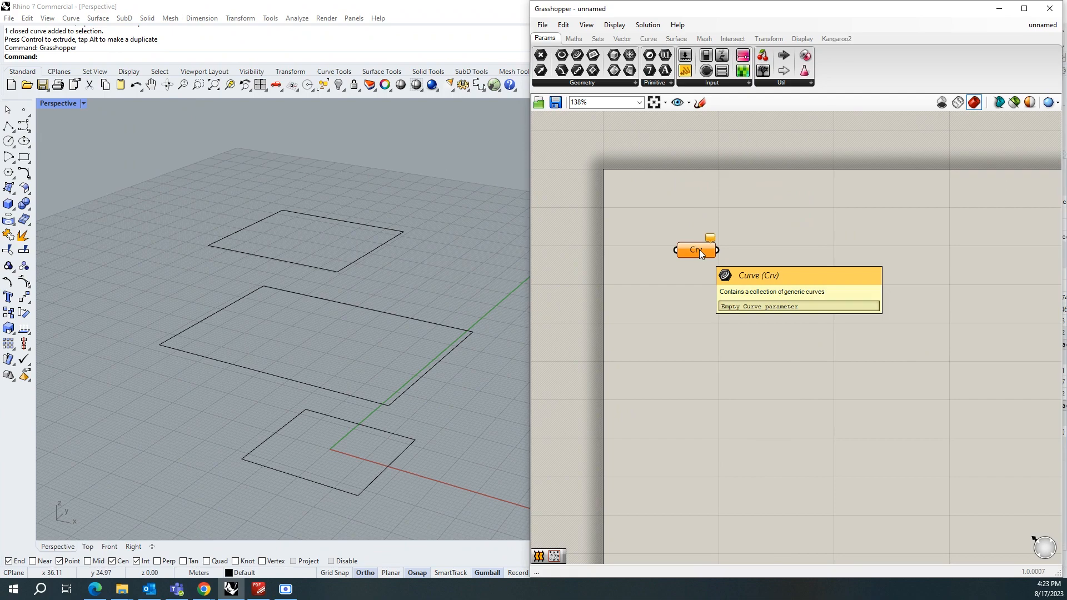
Reference multiple curves in the Curve parameter, picking the three Rhino rectangles in order from the highest to the lowest
right_click(700, 249)
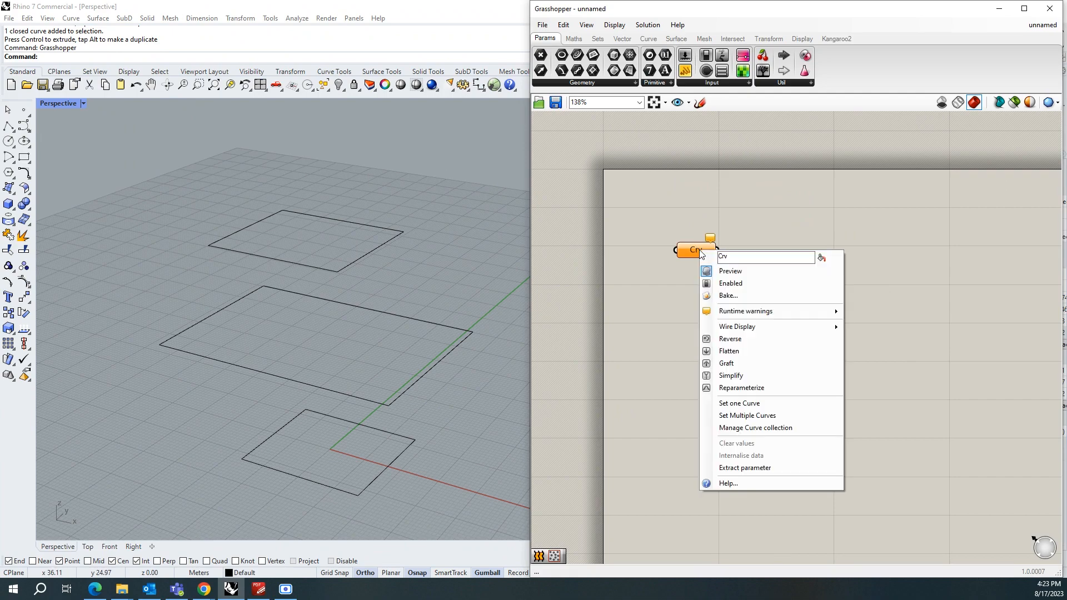
left_click(761, 416)
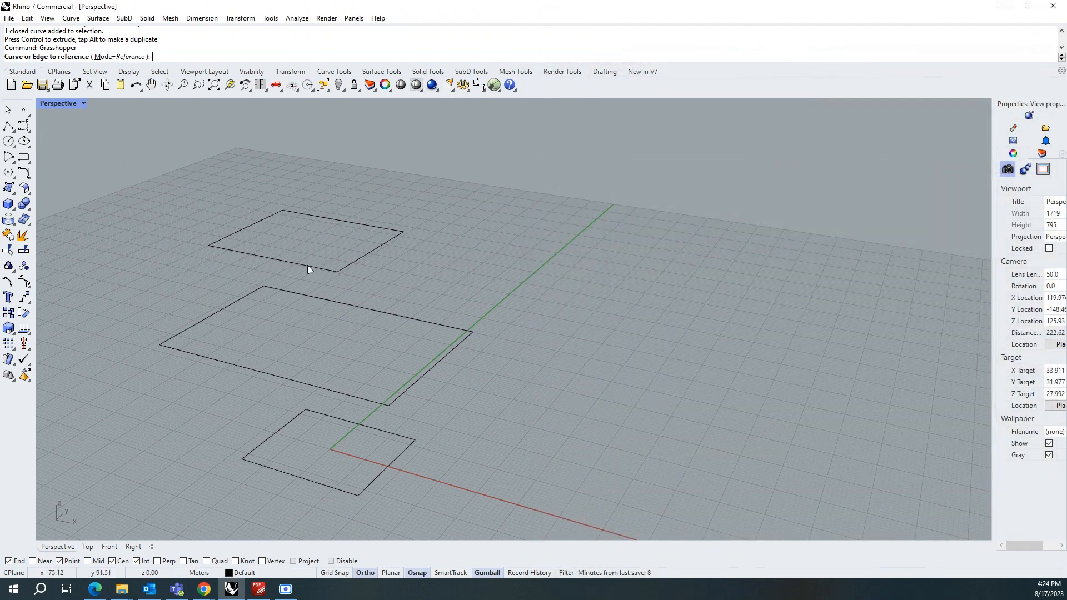
left_click(305, 265)
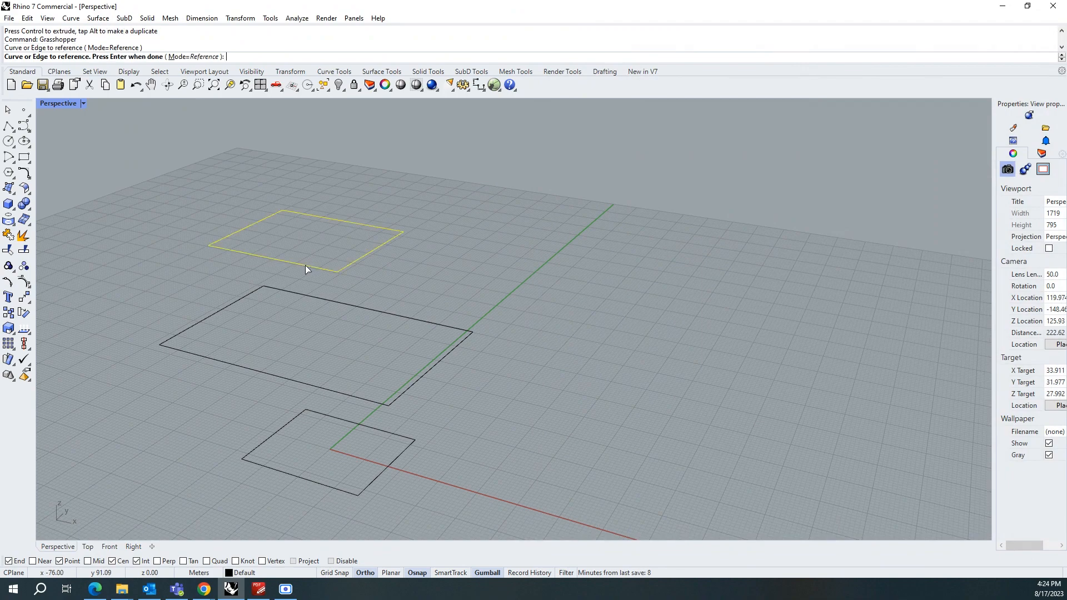
left_click(319, 389)
left_click(327, 486)
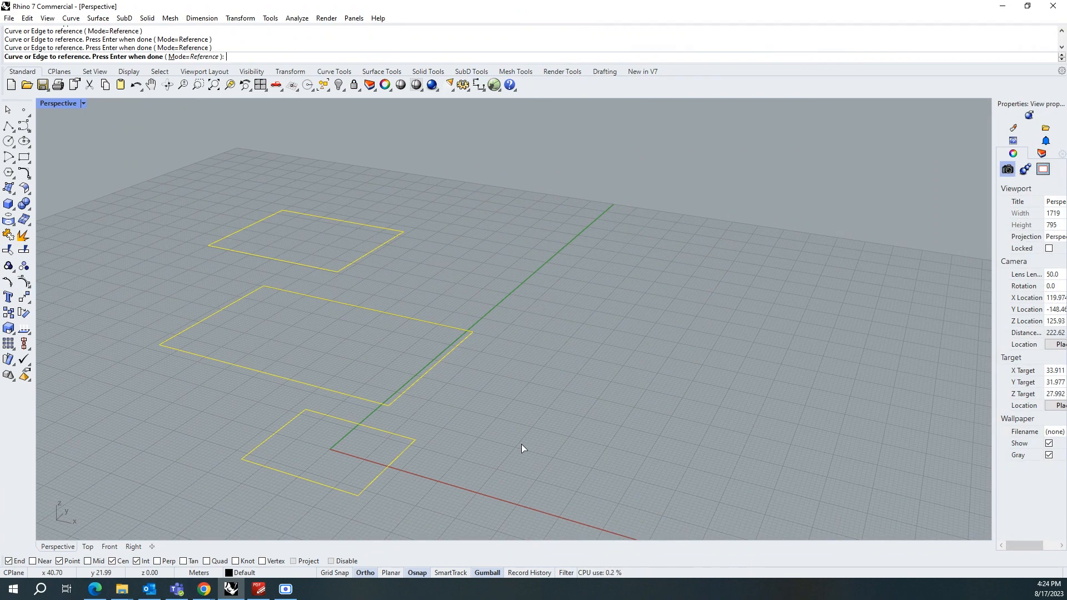
key("Return")
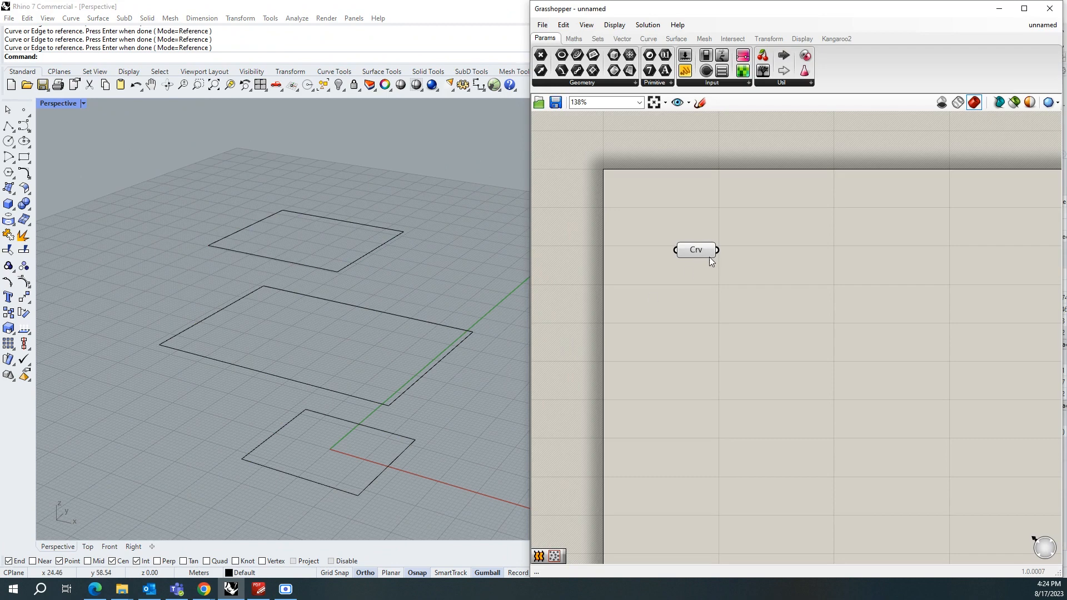
mouse_move(702, 257)
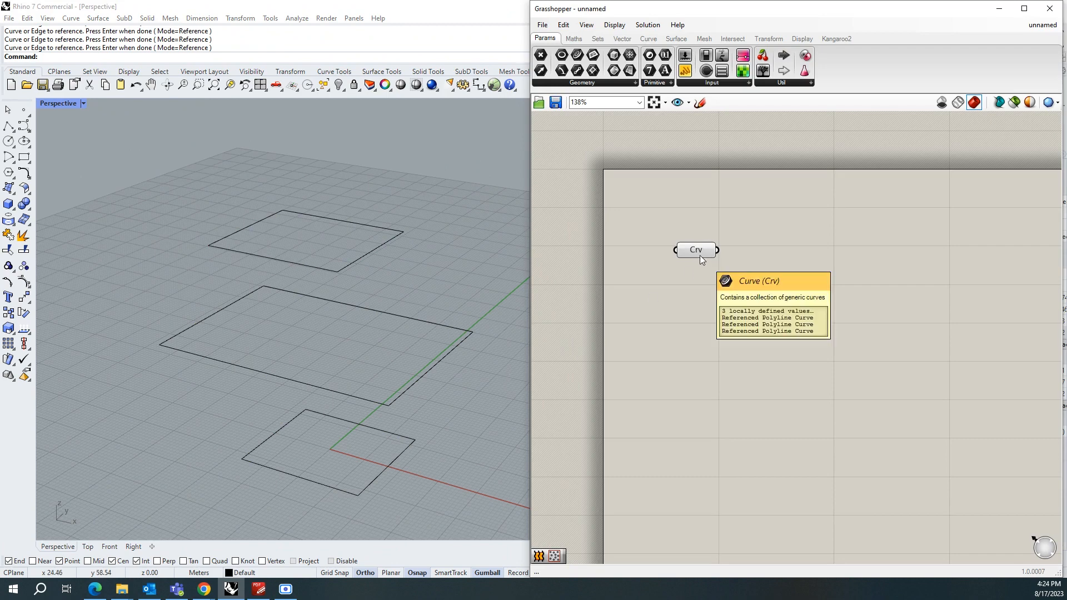
Add a Loft component fed by the Curve parameter, and set the Perspective viewport's display mode to Shaded
double_click(788, 254)
type("lo")
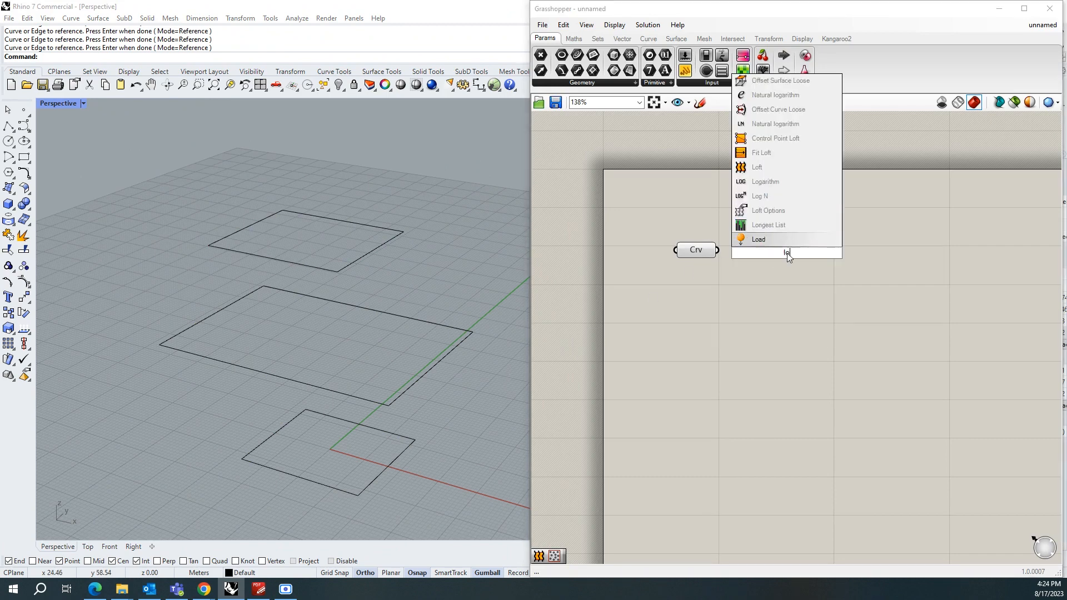
left_click(772, 224)
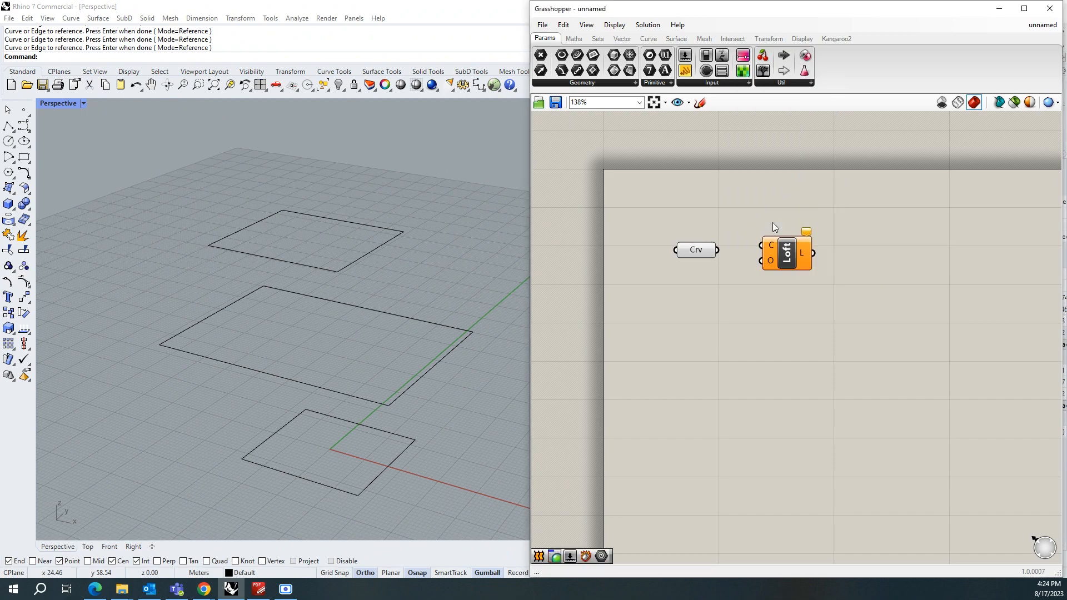
left_click_drag(750, 255, 782, 259)
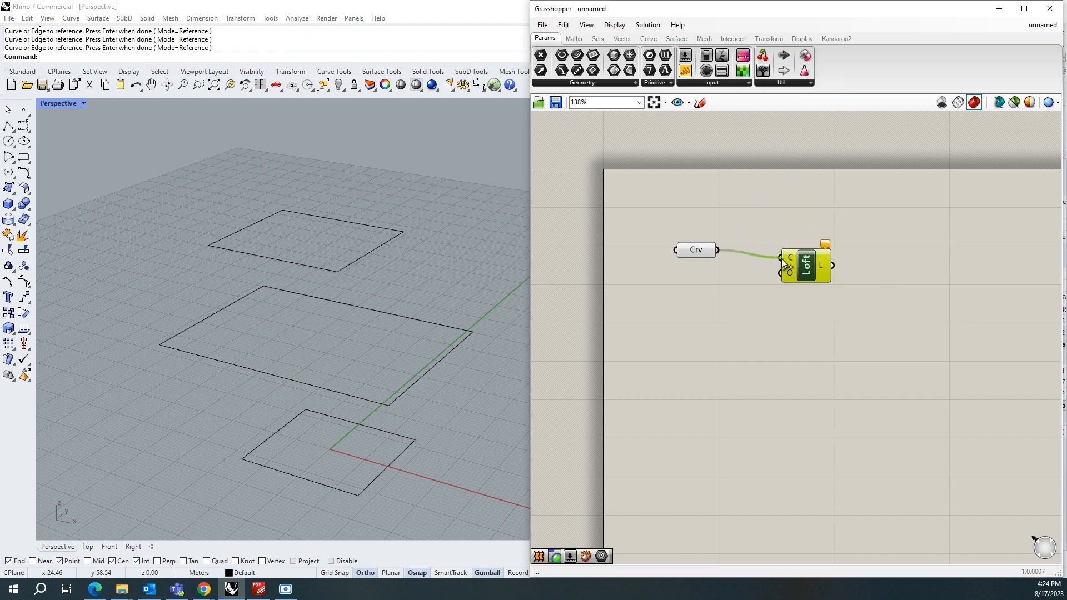
left_click(82, 103)
left_click(71, 157)
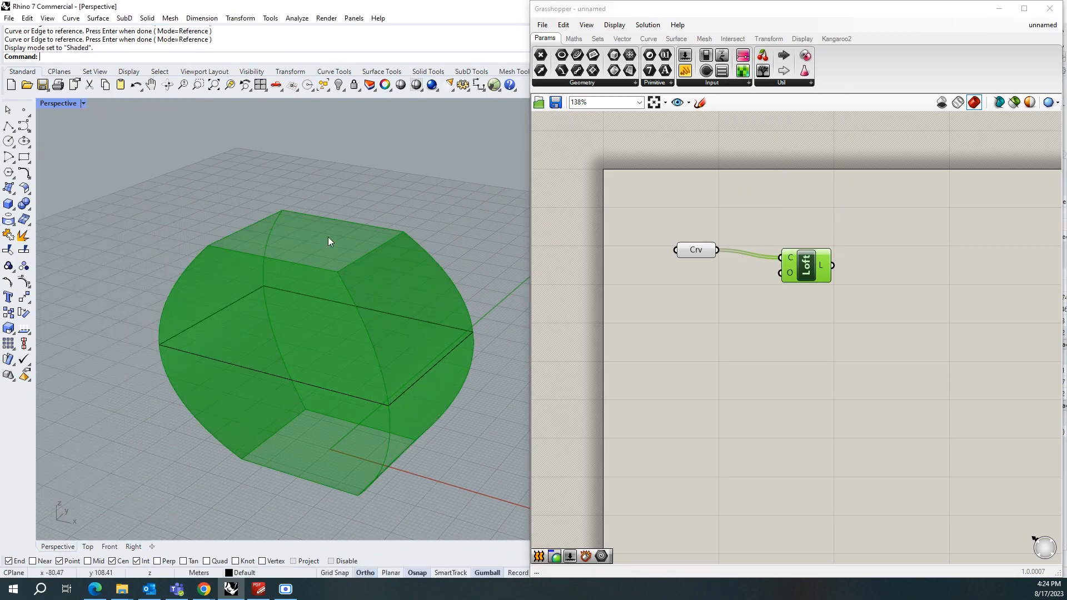
Raise the highest rectangle vertically to make the lofted form somewhat taller
mouse_move(296, 322)
right_mouse_down()
mouse_move(366, 371)
mouse_move(460, 316)
mouse_move(457, 339)
mouse_move(400, 358)
right_mouse_up()
left_click(319, 296)
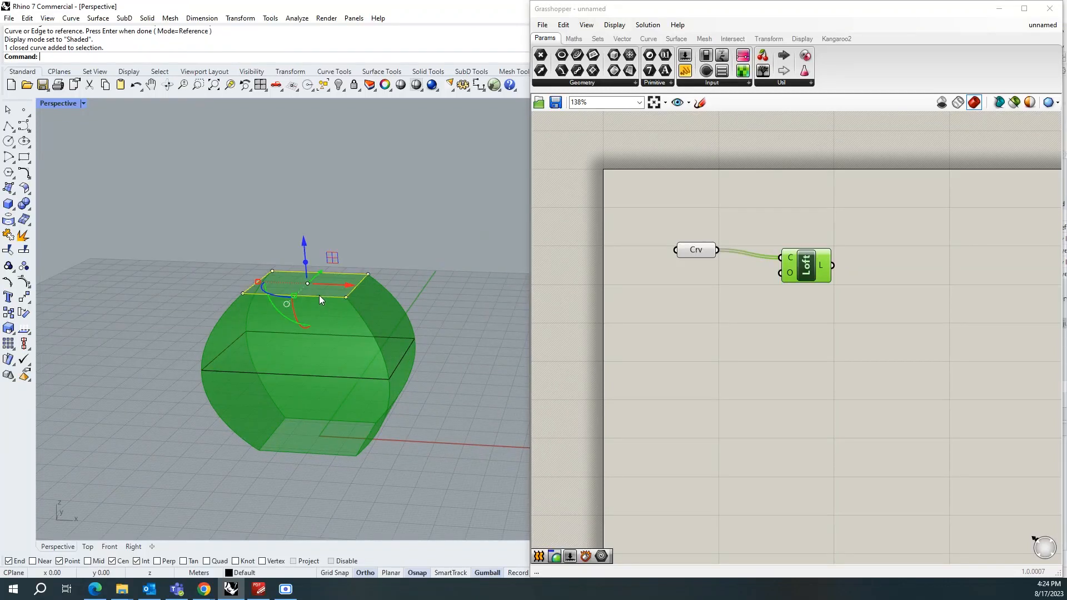
left_click_drag(305, 248, 305, 221)
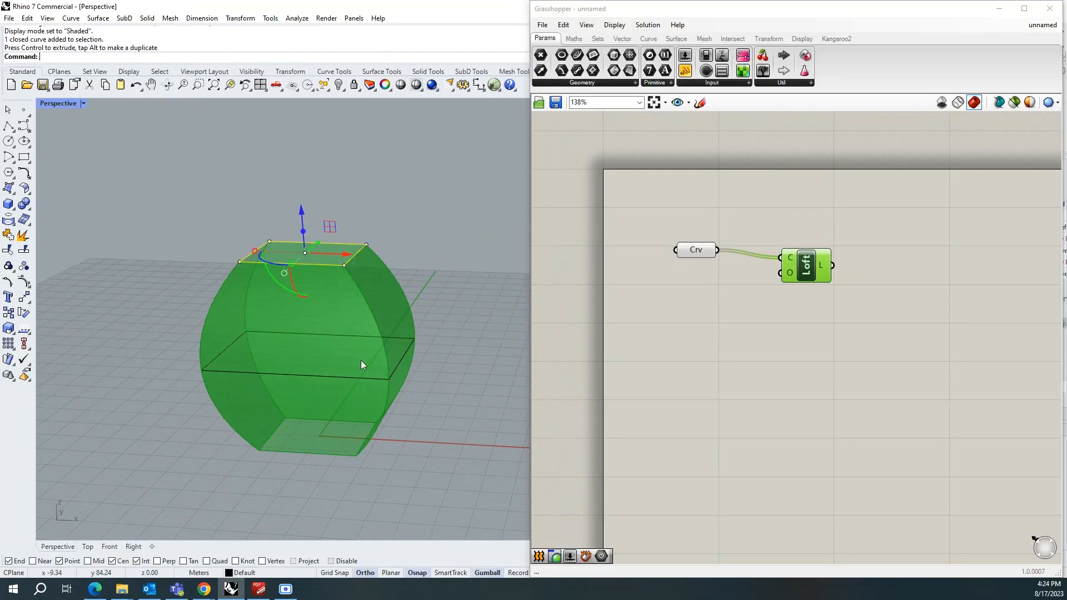
Scale the middle rectangle down slightly along both its X and Y directions, and leave it deselected
left_click(325, 376)
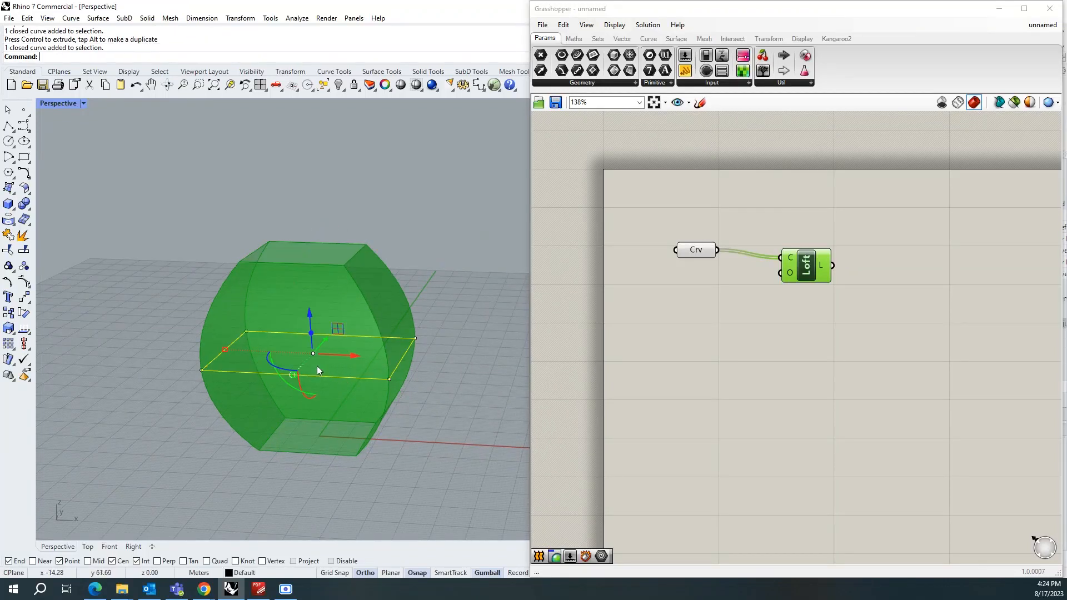
left_click_drag(228, 351, 231, 351)
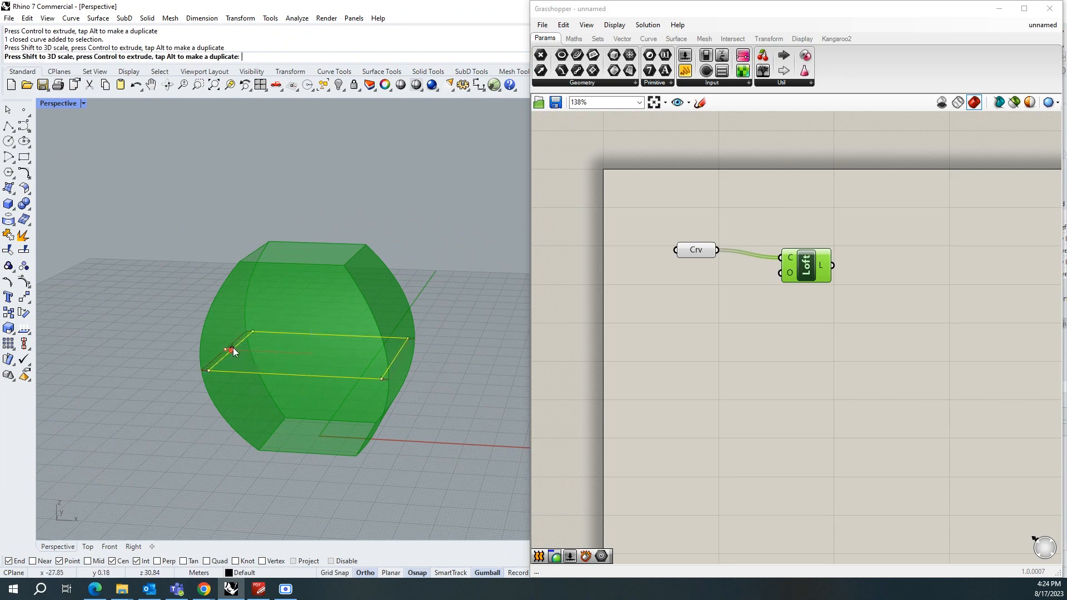
right_click_drag(353, 395, 343, 435)
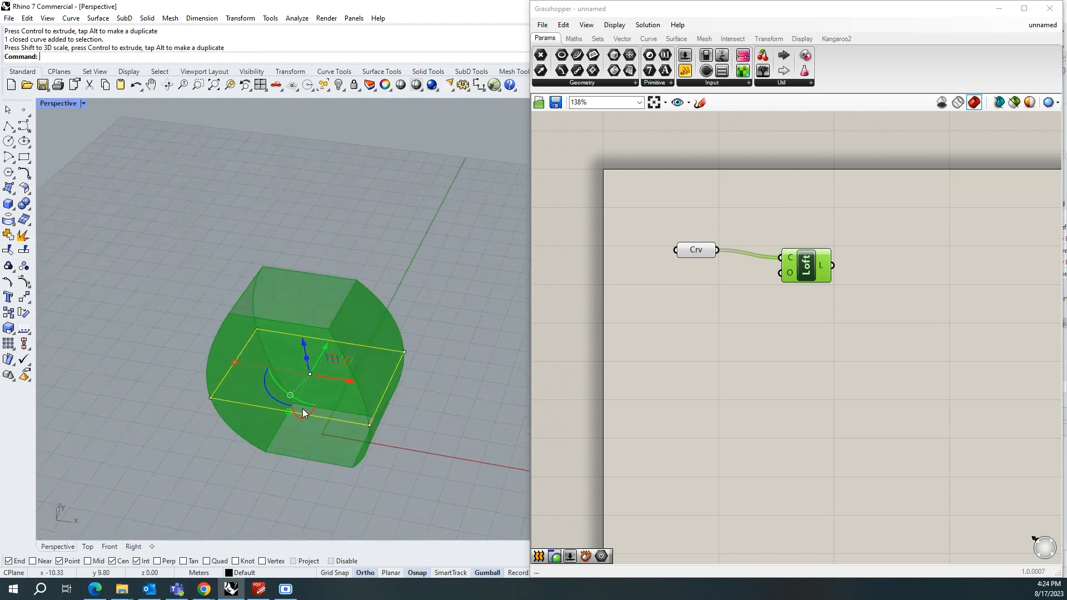
left_click_drag(285, 411, 291, 409)
left_click(415, 428)
right_click_drag(415, 429, 399, 410)
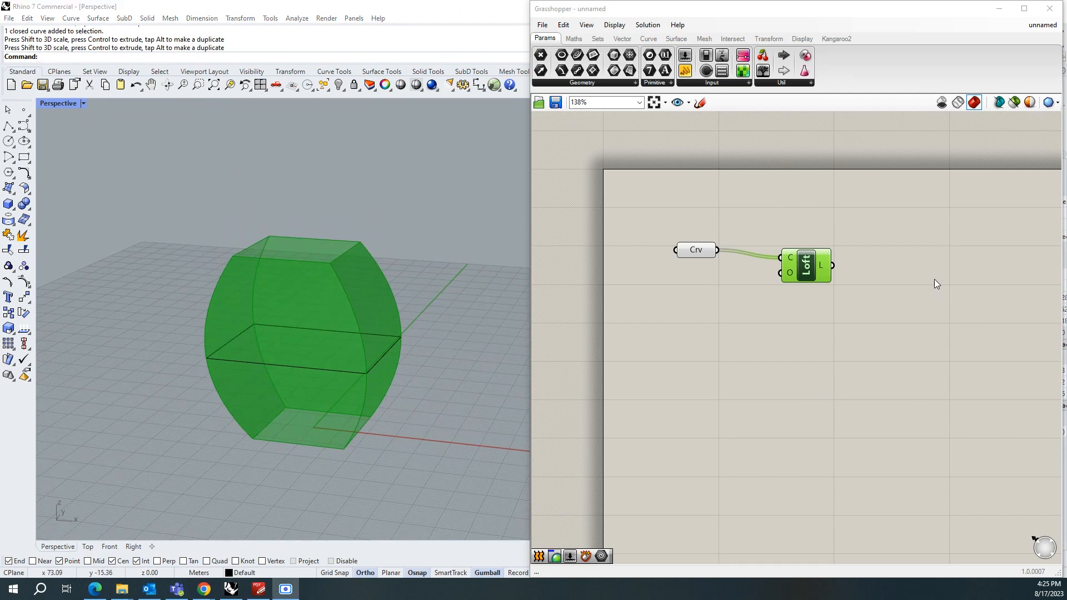
Add a Deconstruct Brep component fed by the Loft output, and align the Curve parameter and Deconstruct Brep with Loft
double_click(914, 256)
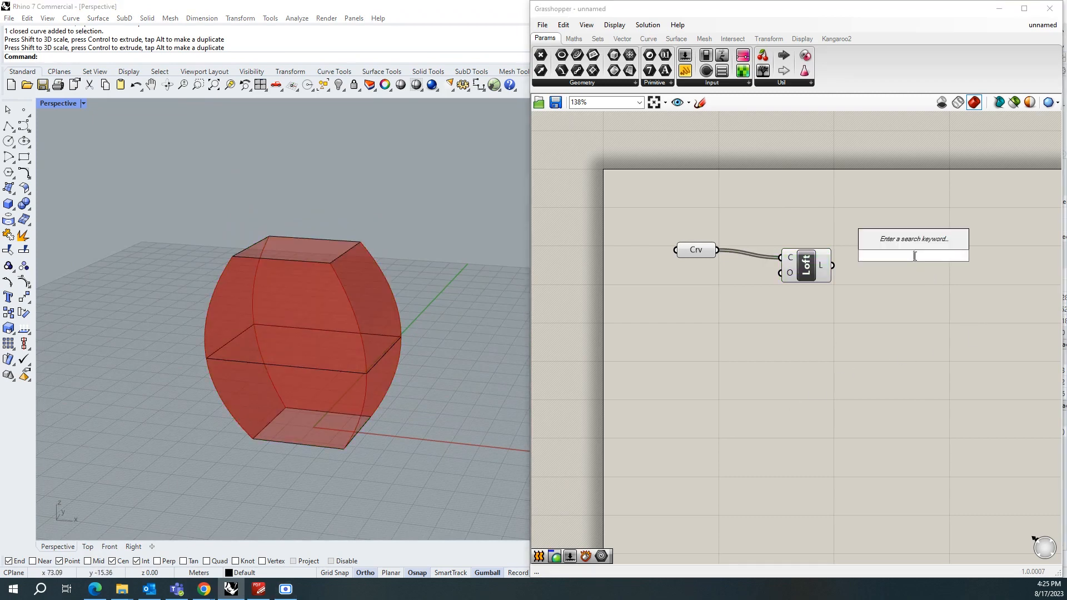
type("de")
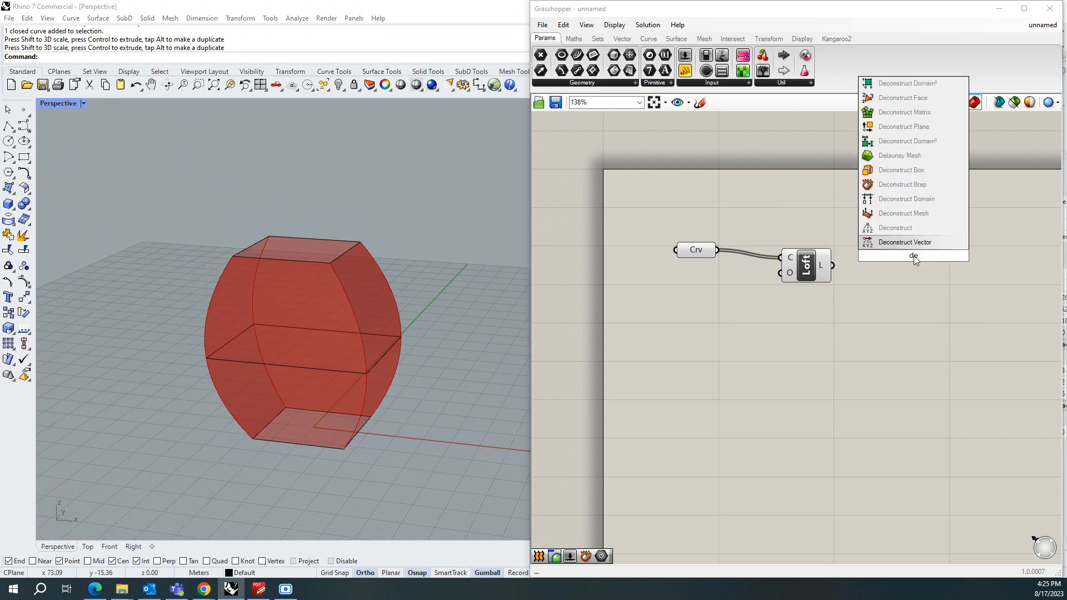
left_click(911, 185)
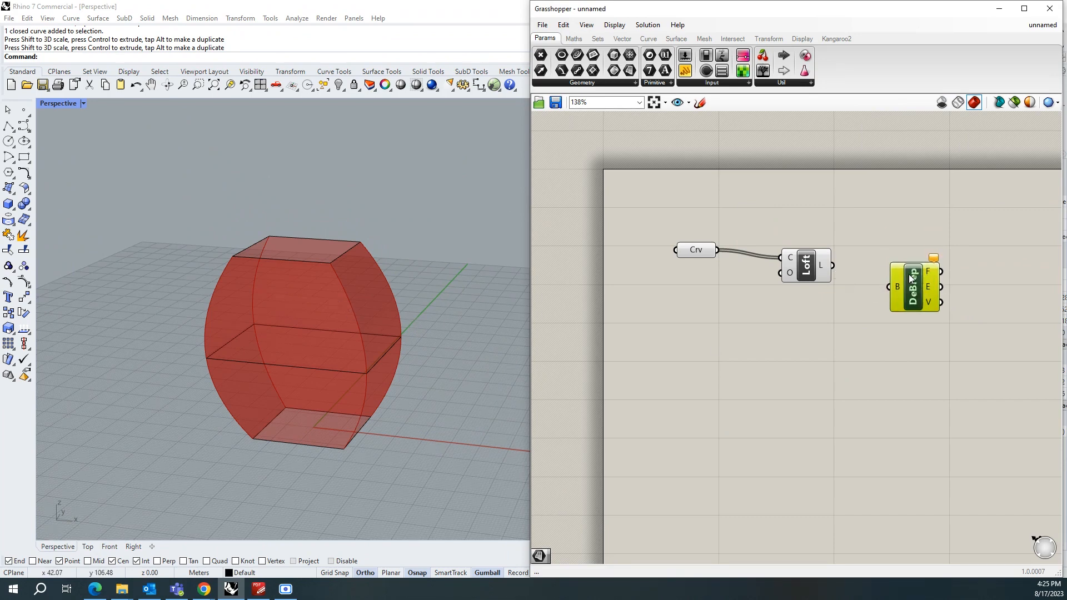
left_click_drag(834, 267, 887, 286)
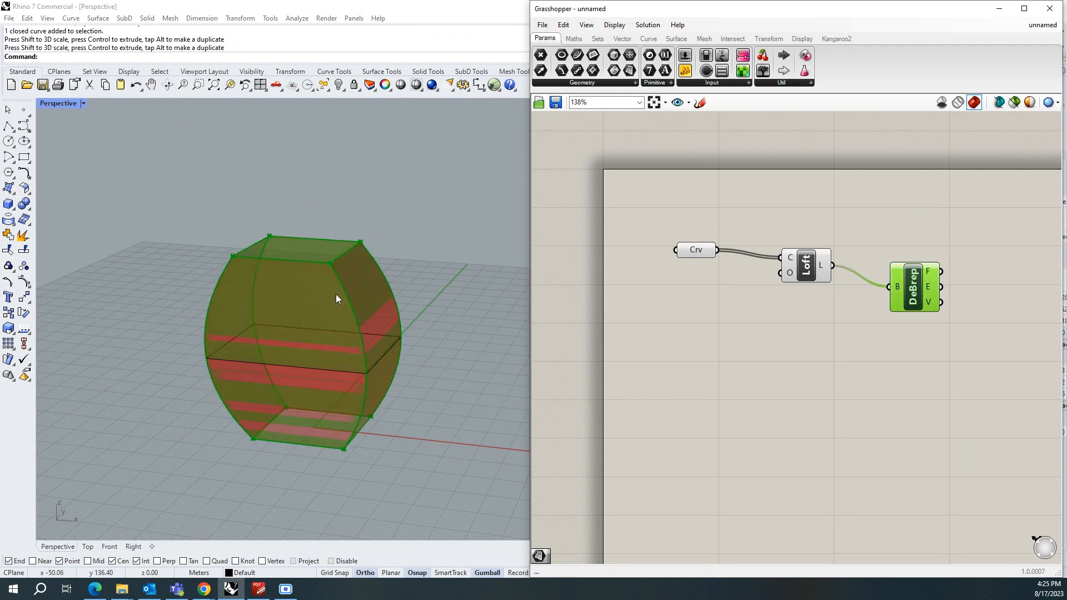
right_click_drag(336, 294, 305, 284)
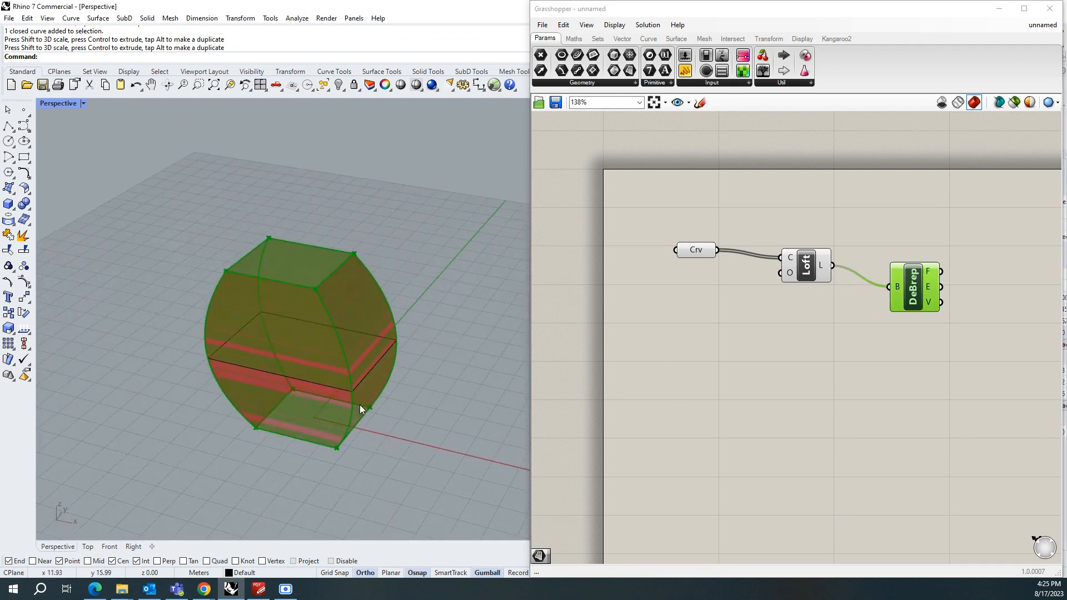
left_click_drag(917, 292, 909, 270)
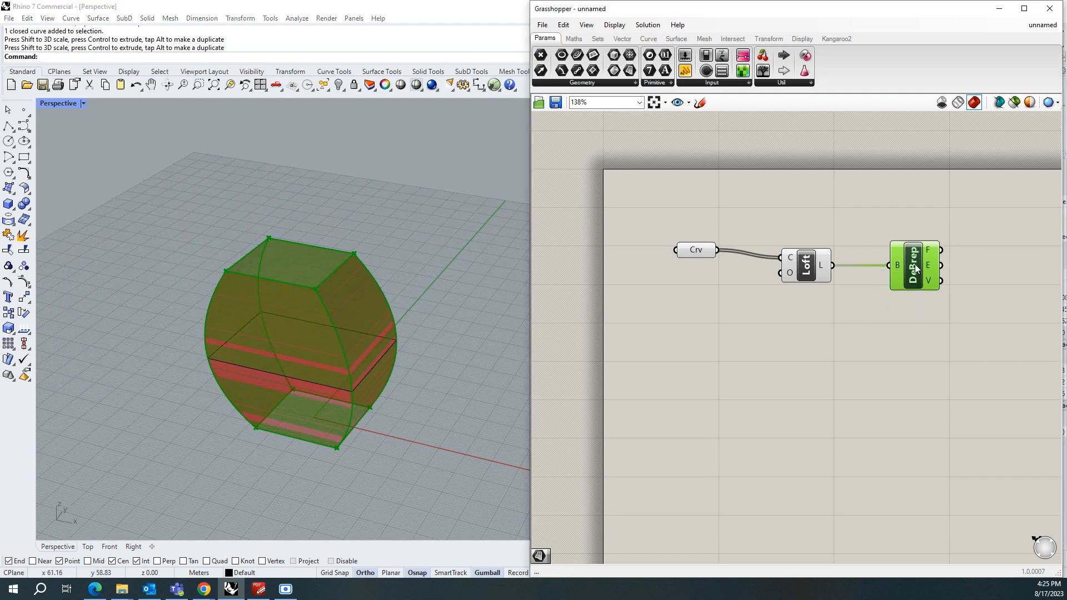
left_click_drag(697, 251, 702, 258)
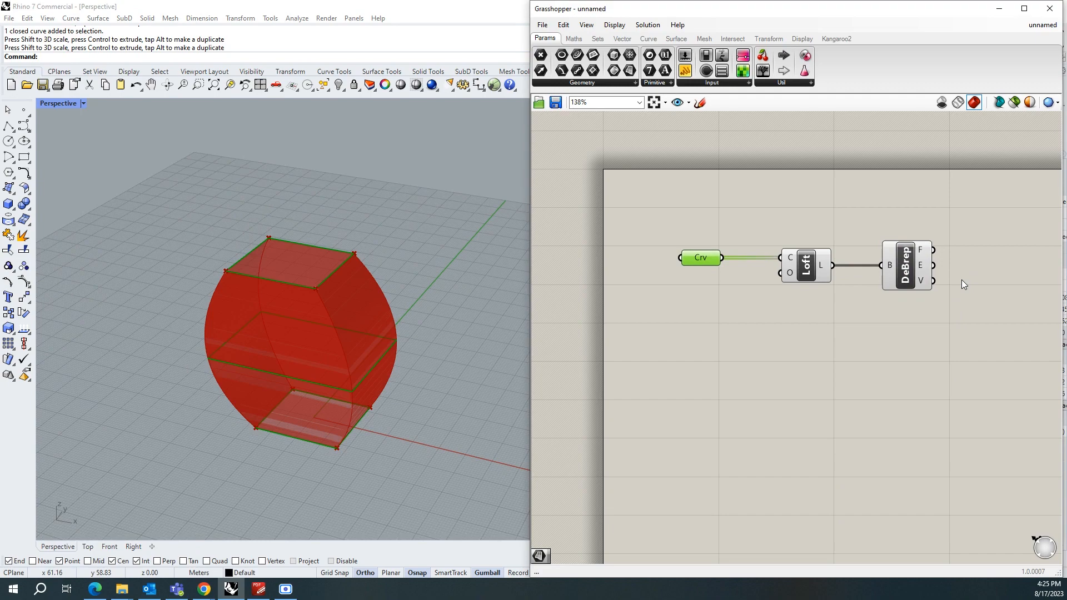
Add a Surface parameter and feed it the faces output of Deconstruct Brep, checking the surfaces it contains
scroll(825, 275, "down", 2)
scroll(994, 268, "up", 4)
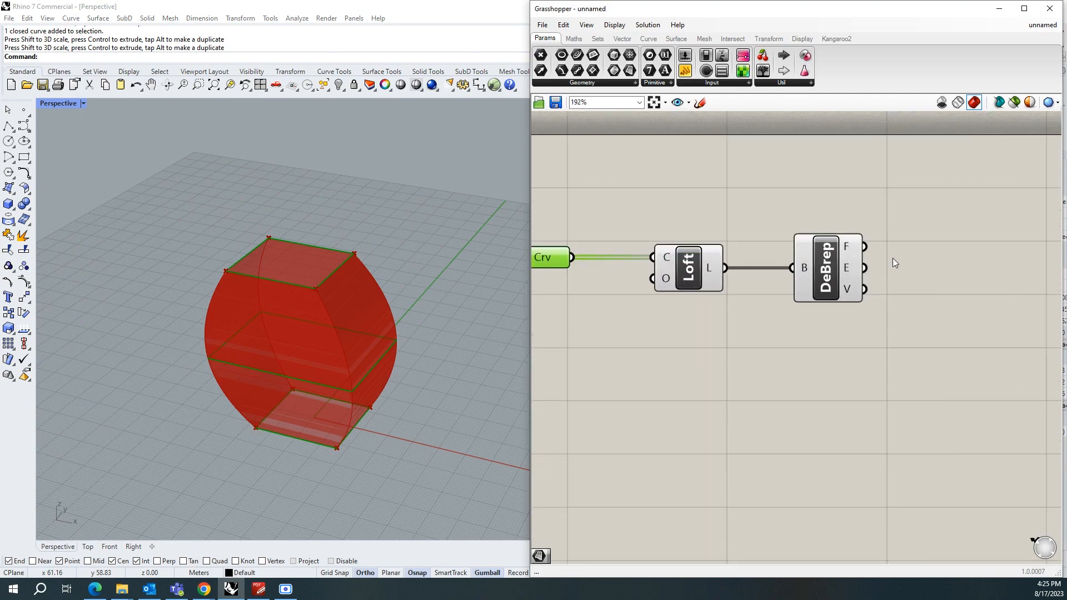
double_click(960, 258)
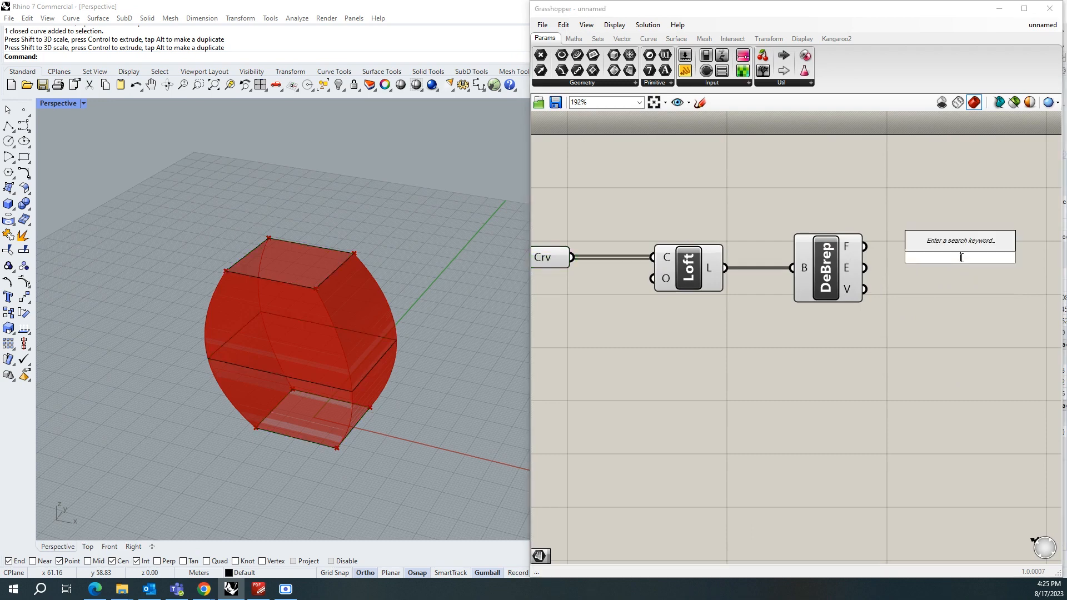
type("surf")
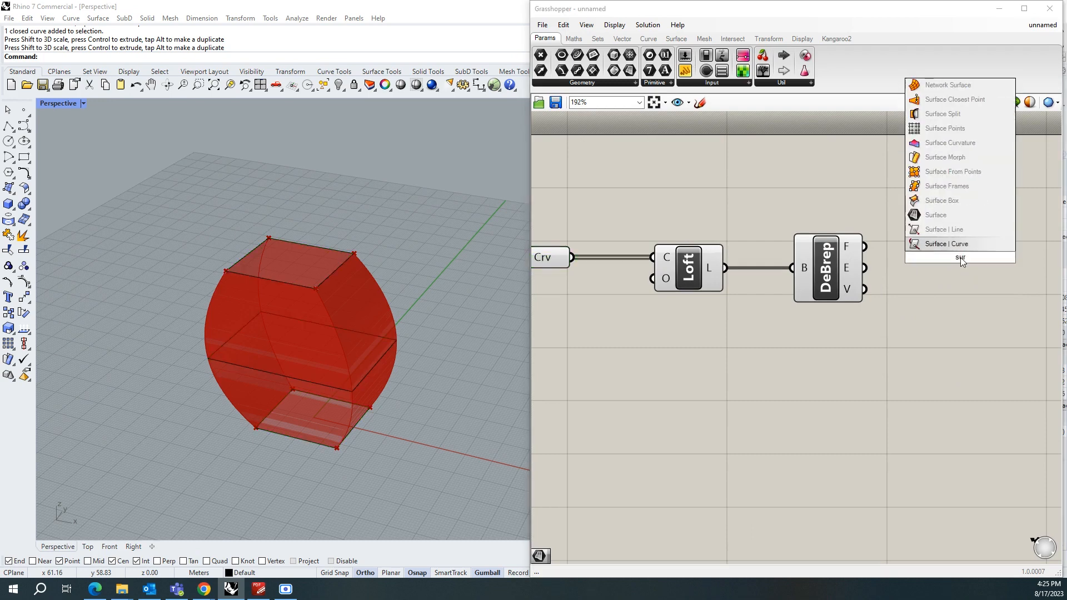
left_click(954, 218)
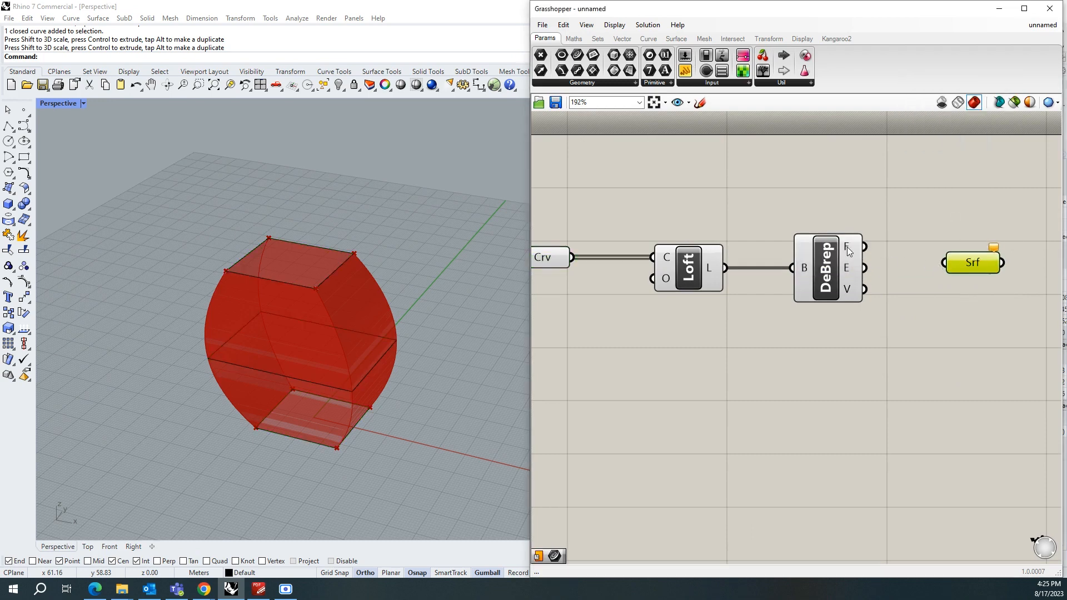
left_click_drag(865, 248, 944, 263)
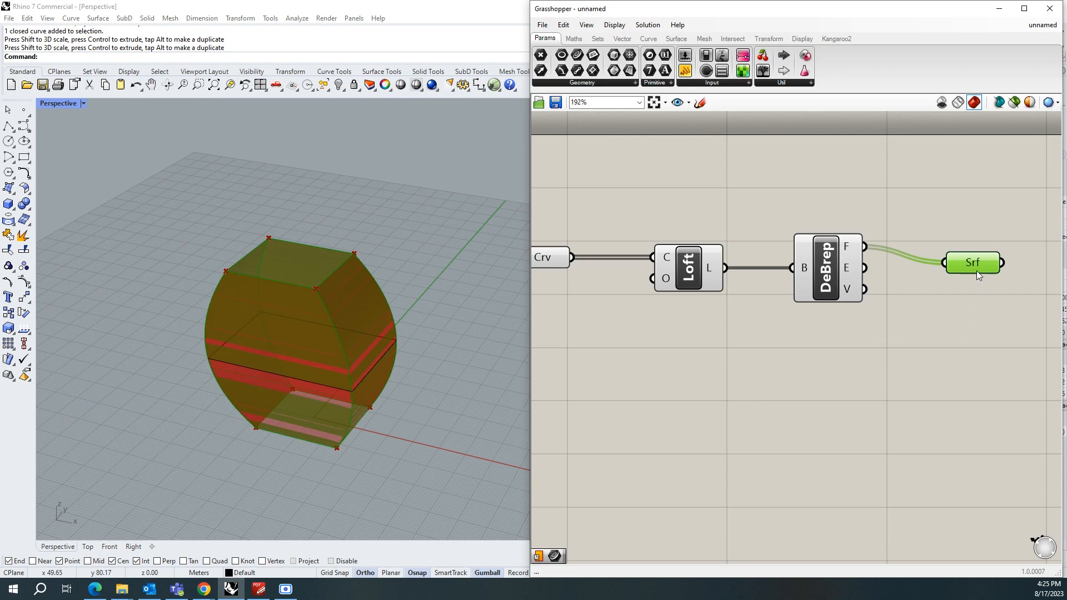
mouse_move(977, 271)
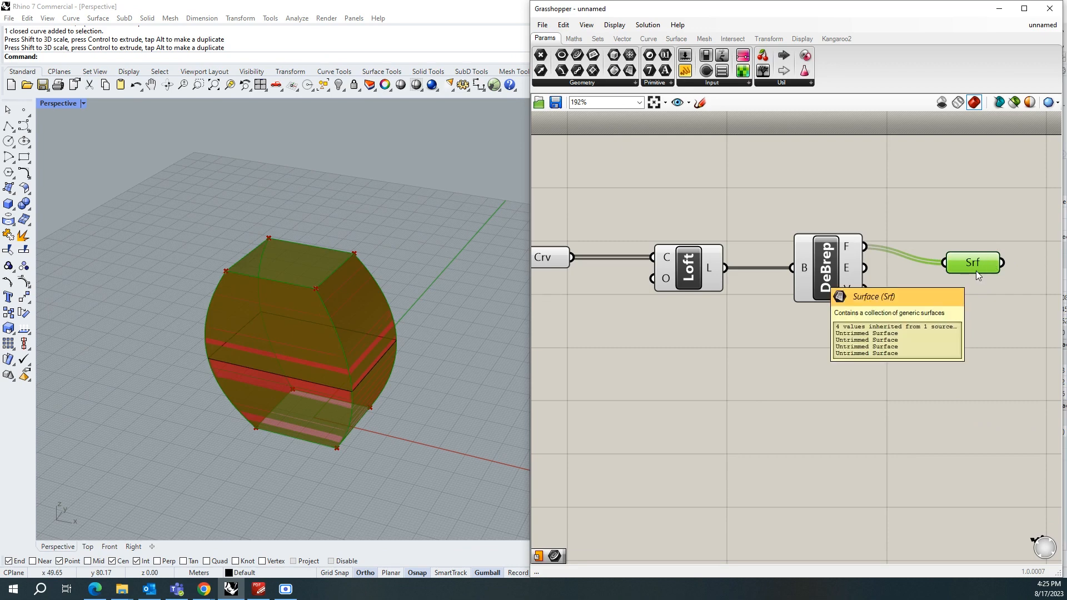
Add a Plane Surface component to the canvas below the Loft component
scroll(752, 270, "down", 3)
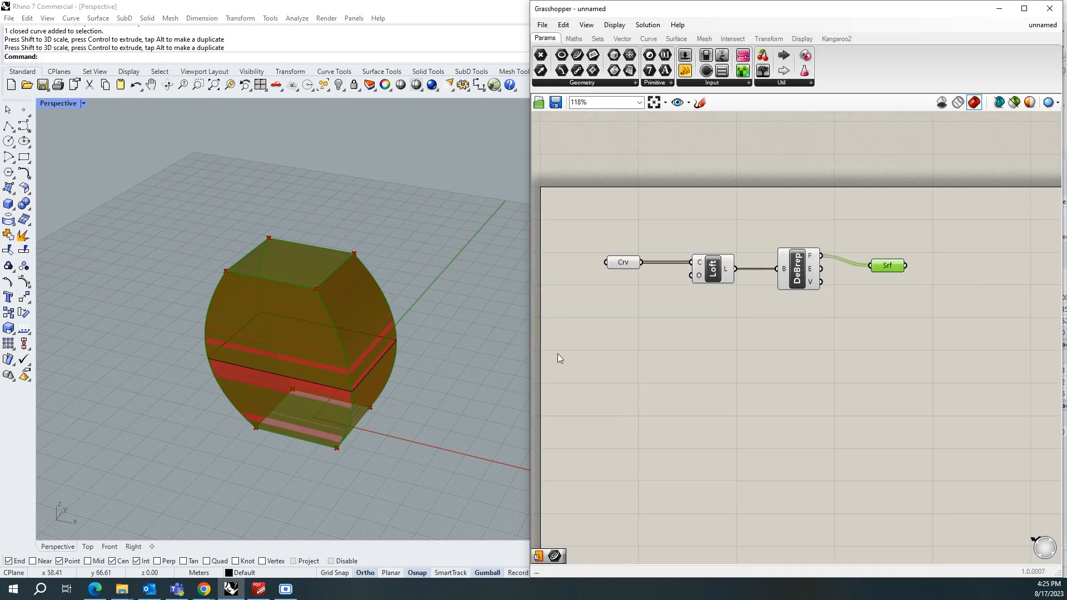
double_click(723, 339)
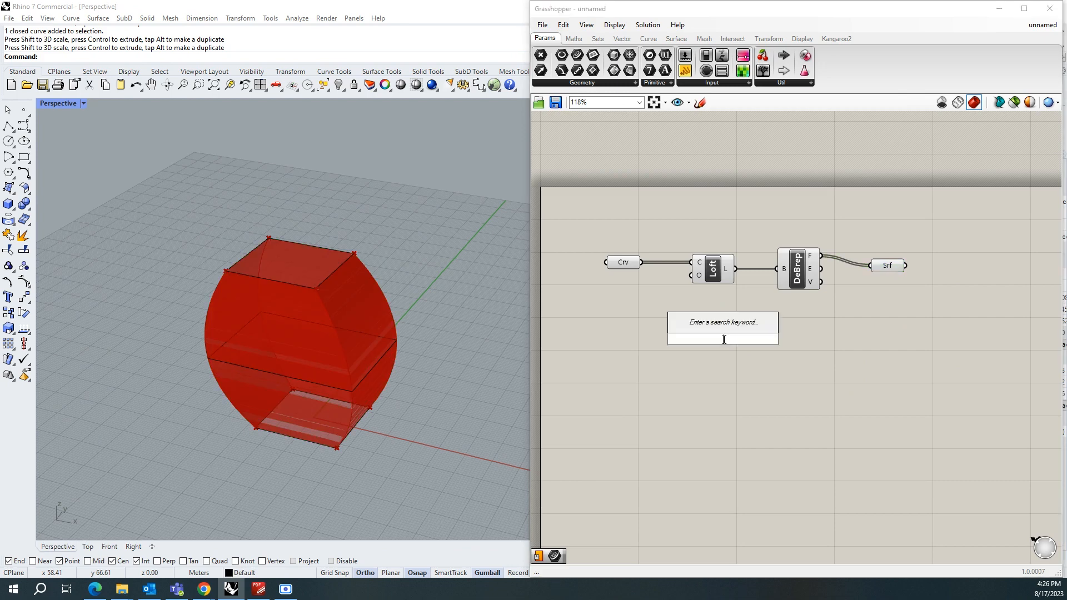
type("plan")
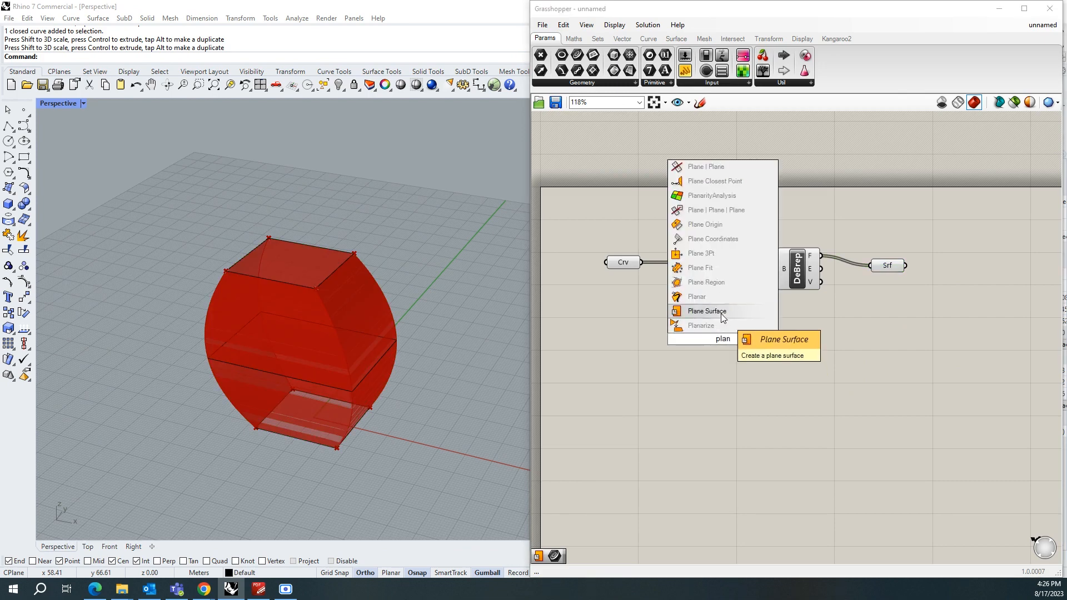
left_click(723, 315)
left_click_drag(725, 346, 733, 346)
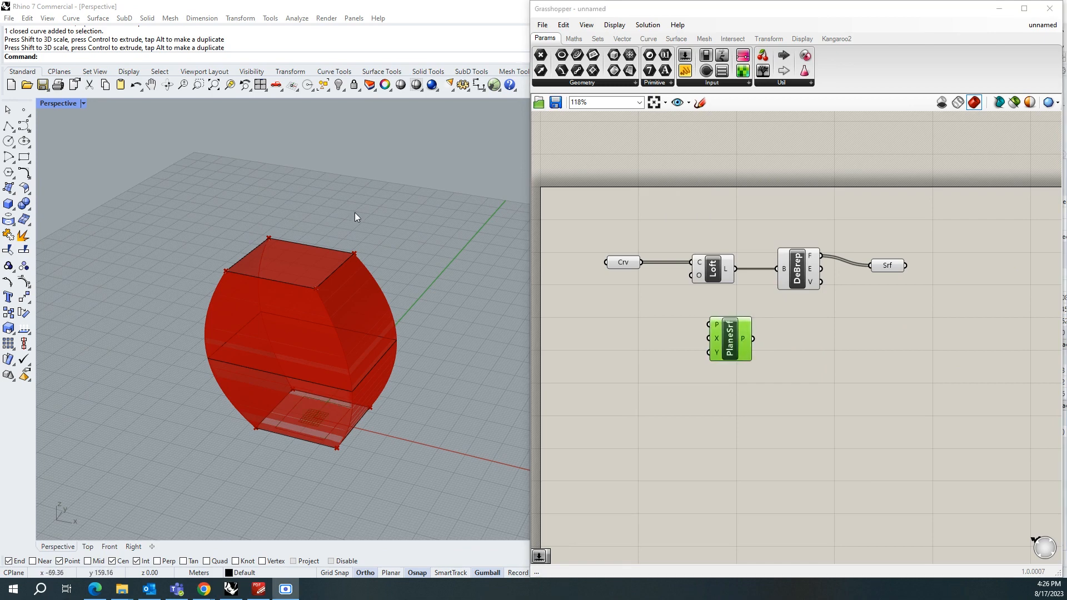
Move the three Rhino rectangles together along the negative X direction, clear of the plane surface at the origin
left_click_drag(356, 213, 288, 461)
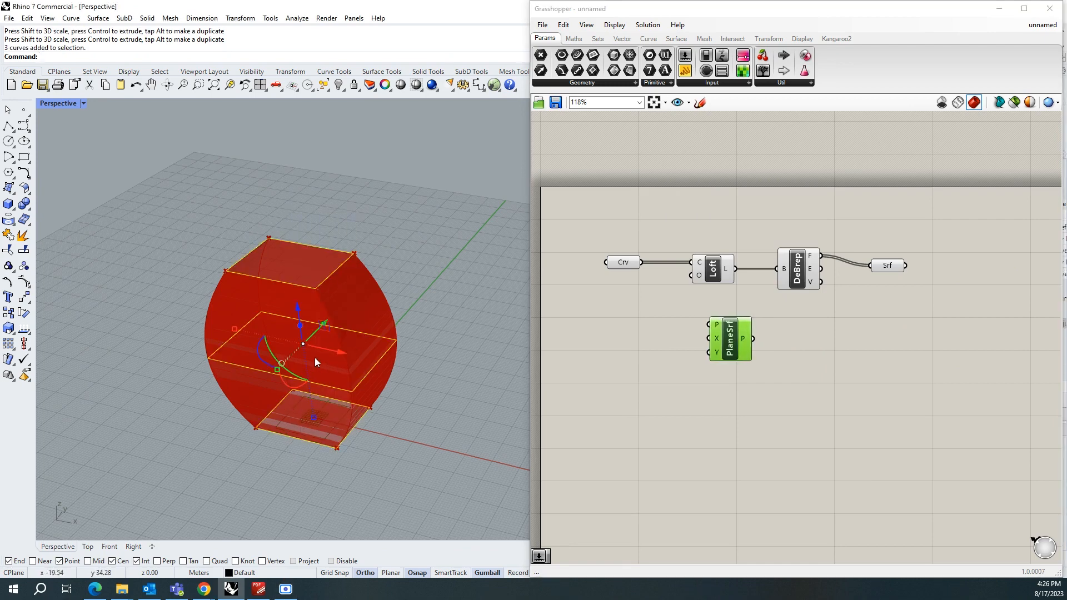
left_click_drag(337, 352, 172, 315)
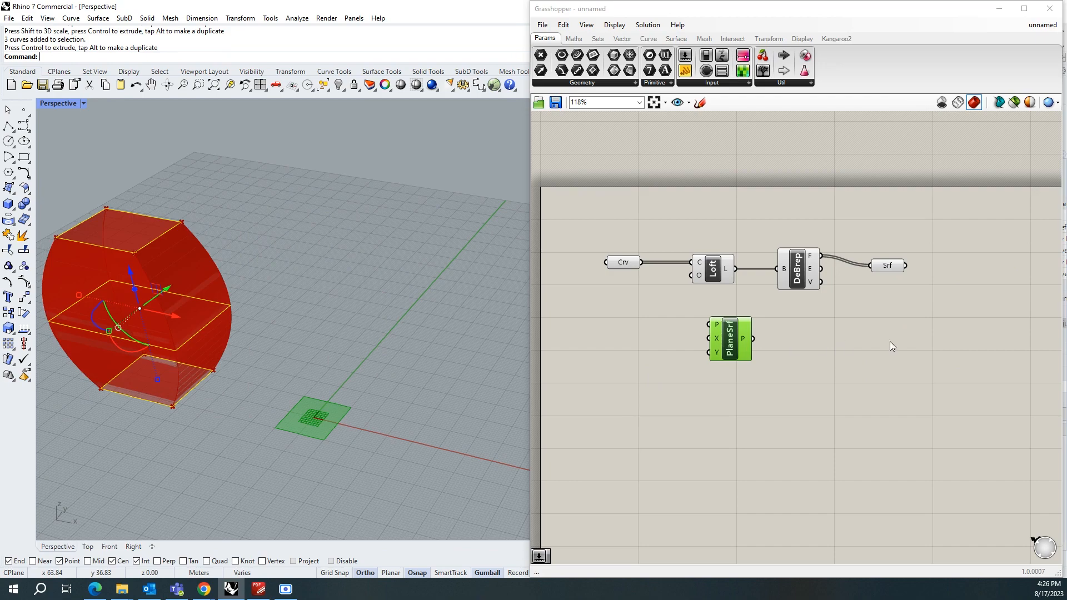
Add a number slider set to 35 beside Plane Surface and connect it to the X size input
scroll(890, 341, "down", 2)
scroll(698, 338, "up", 2)
double_click(698, 338)
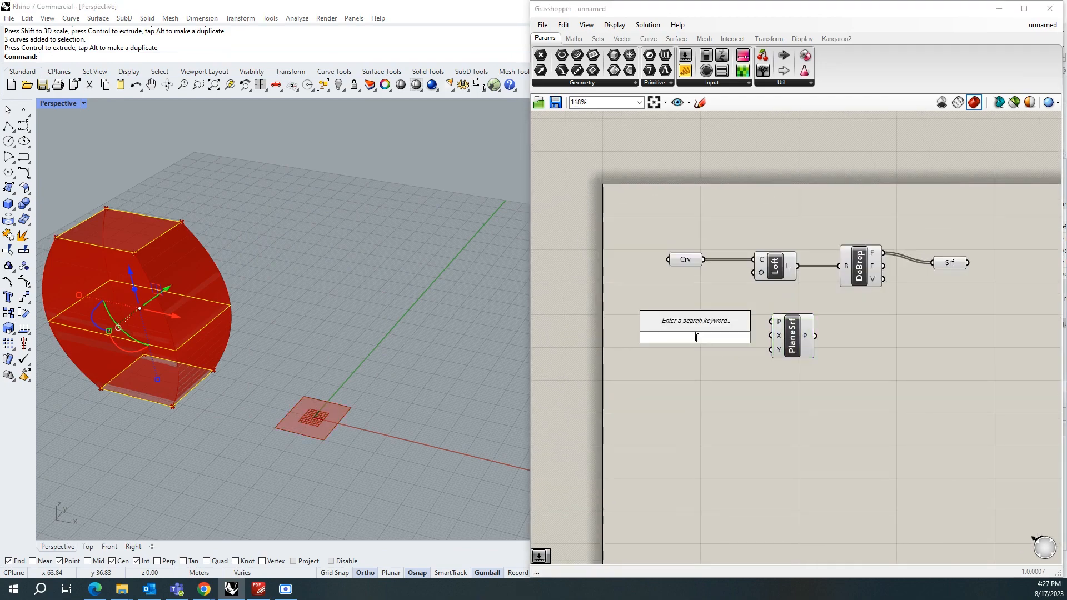
type("35")
key("Return")
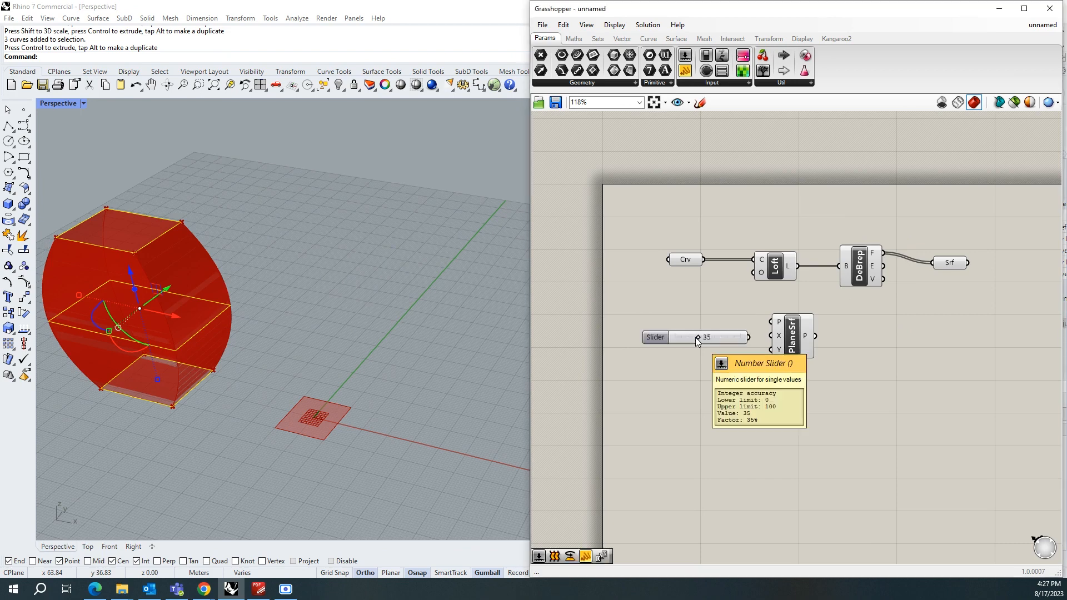
left_click_drag(664, 339, 648, 341)
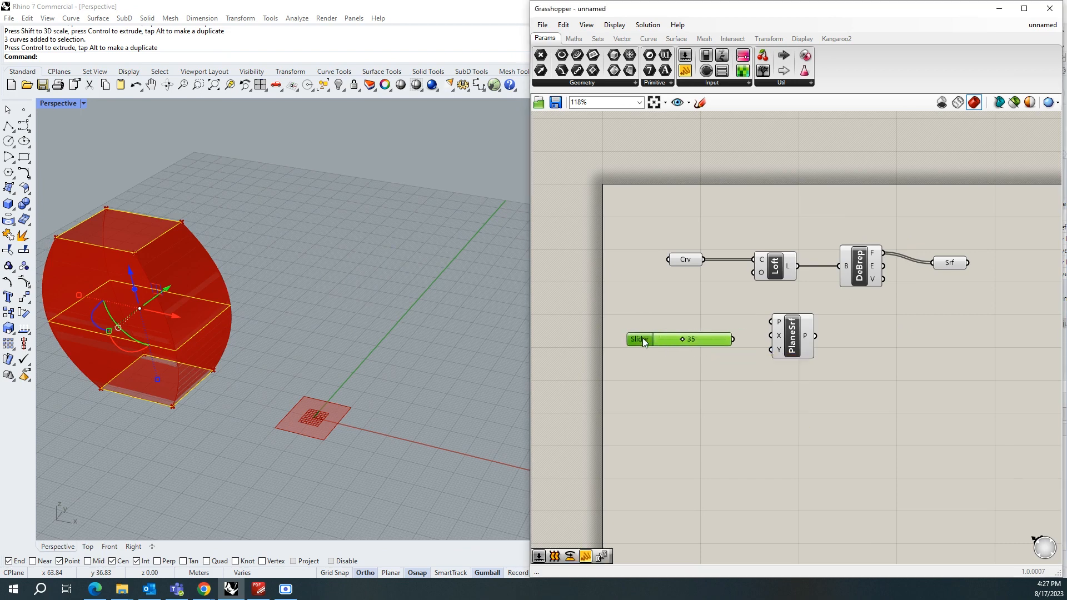
left_click_drag(645, 339, 627, 335)
left_click_drag(716, 335, 773, 336)
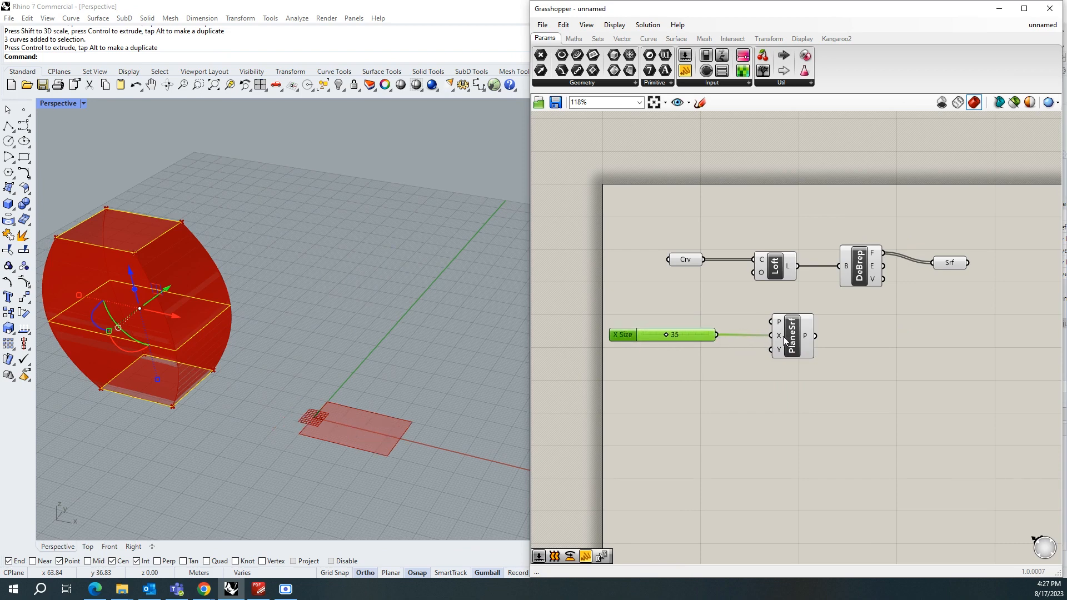
Add a second number slider set to 35 and connect it to the Y size input of Plane Surface
double_click(627, 362)
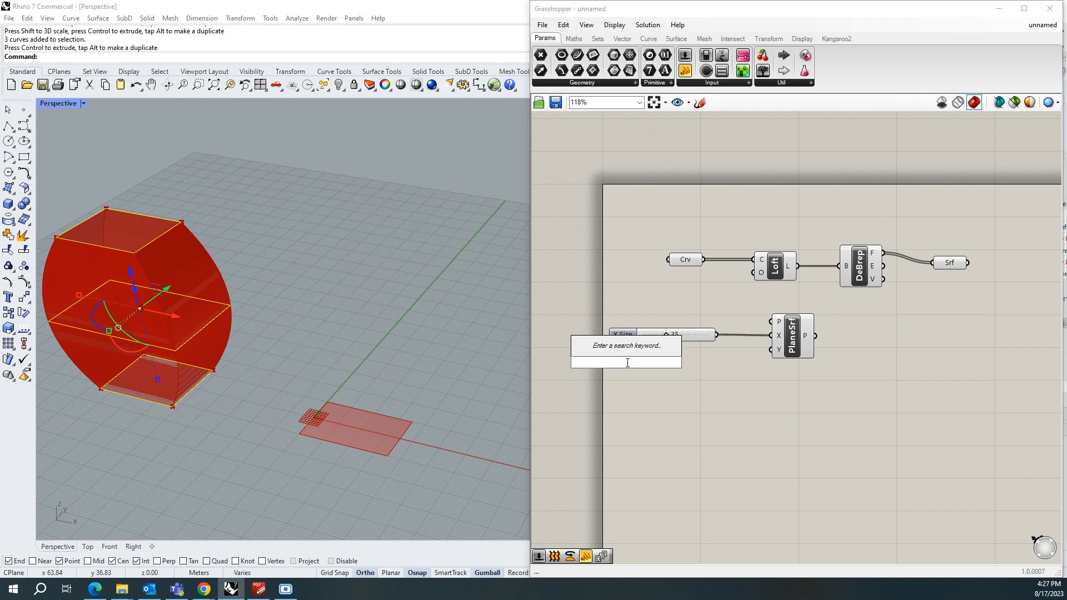
type("35")
key("Return")
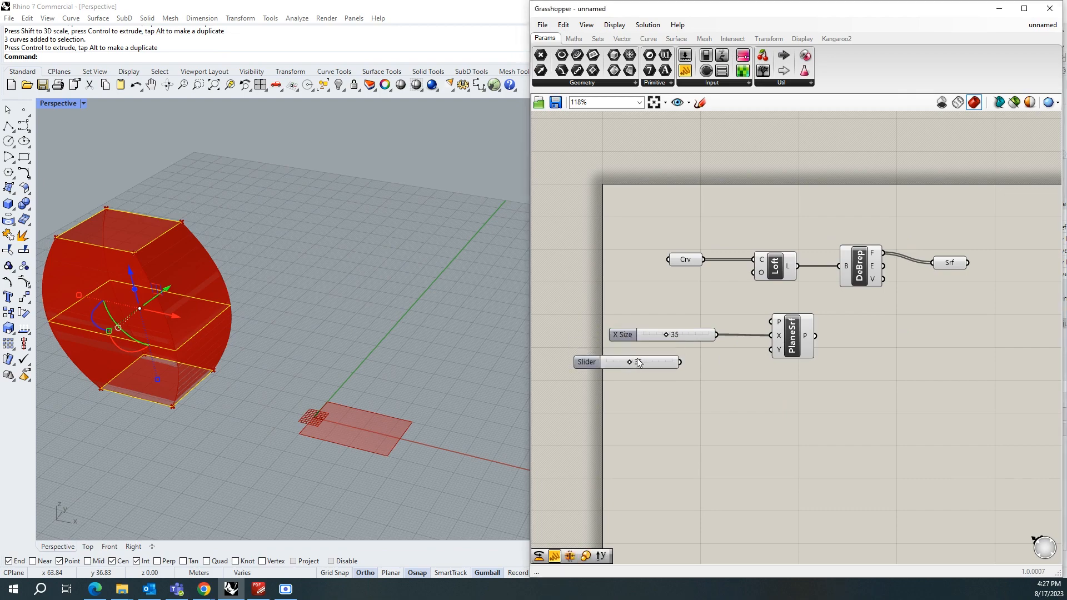
left_click_drag(679, 361, 771, 351)
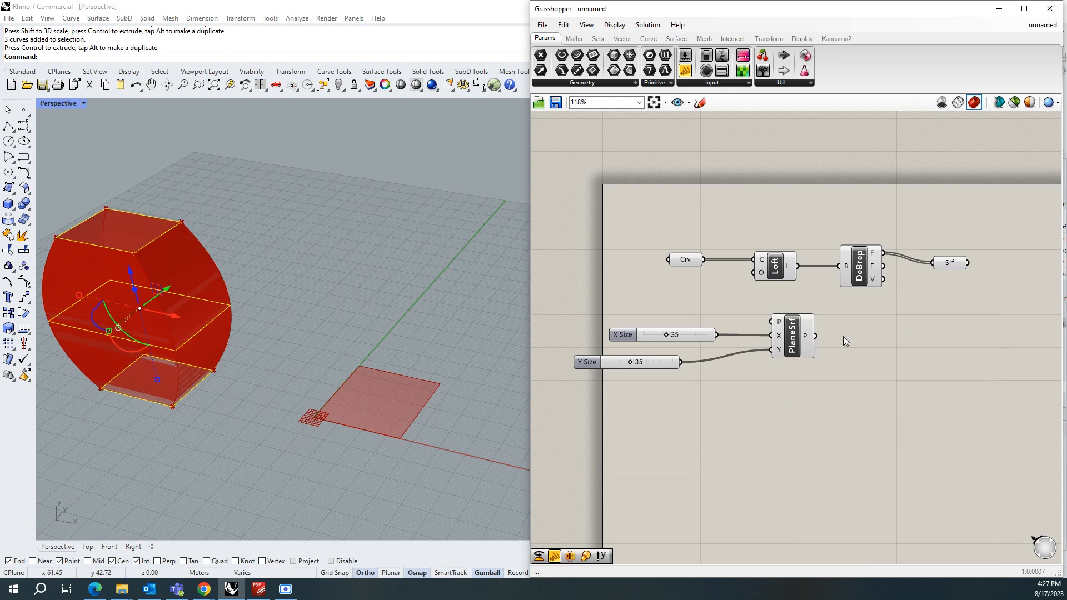
Add a Curve parameter beside Plane Surface and feed it the plane surface output
double_click(871, 334)
type("curve")
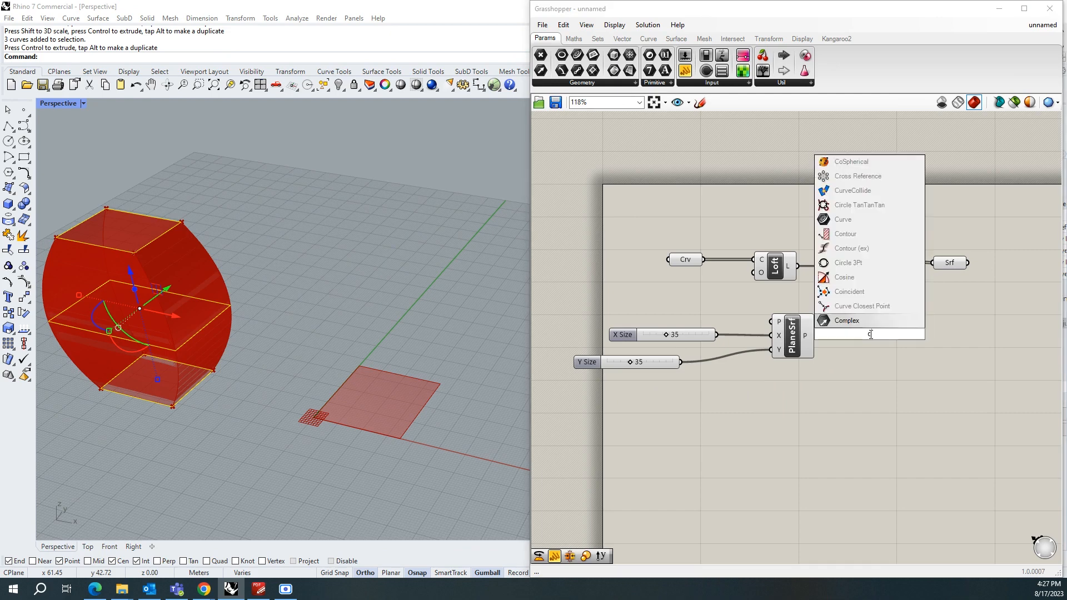
key("Return")
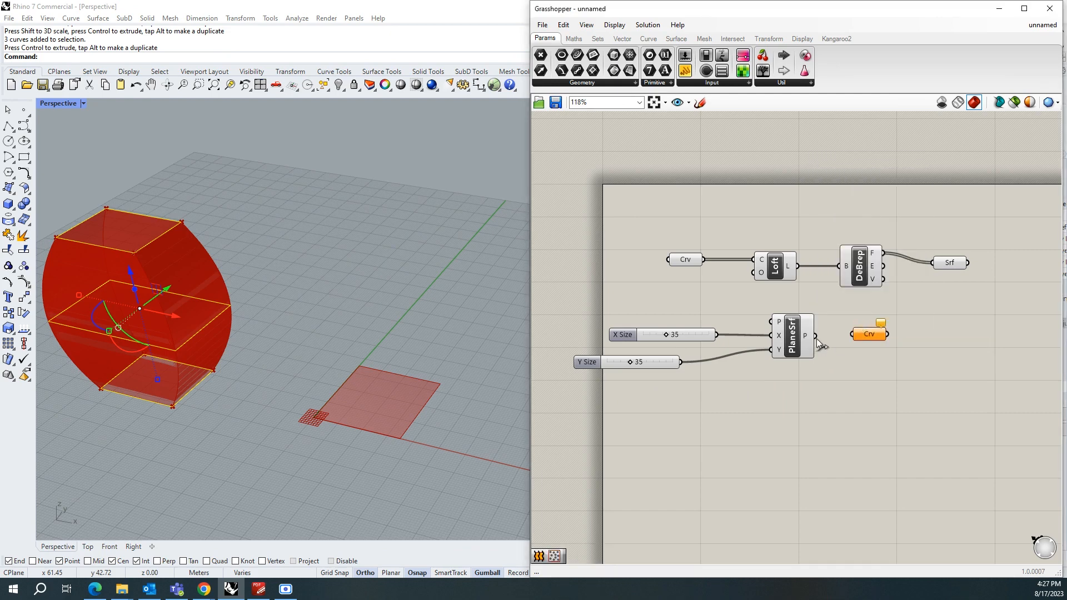
left_click_drag(816, 336, 852, 334)
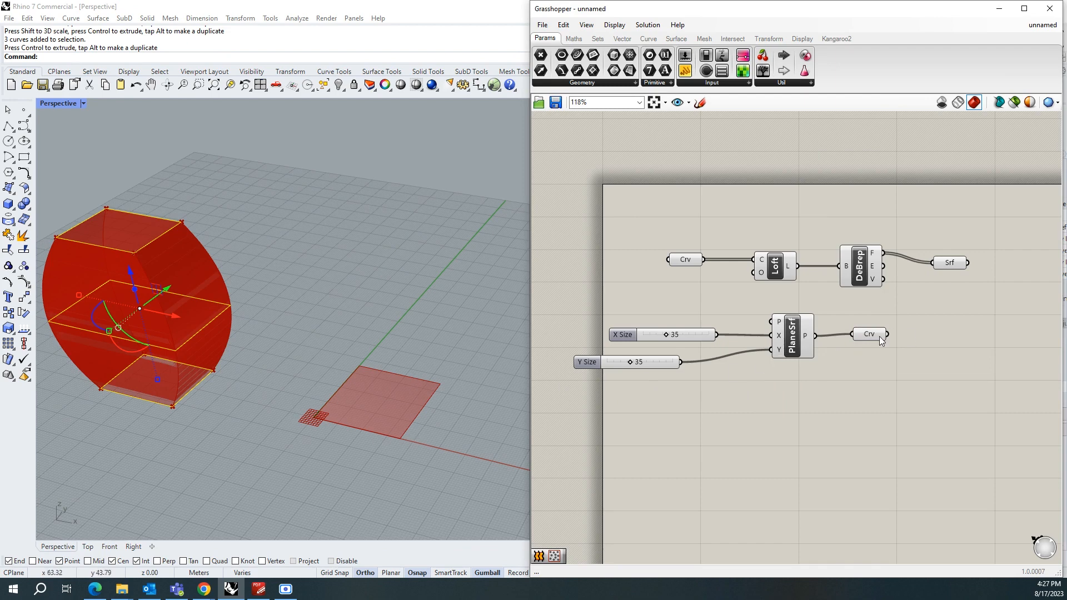
left_click_drag(877, 338, 891, 332)
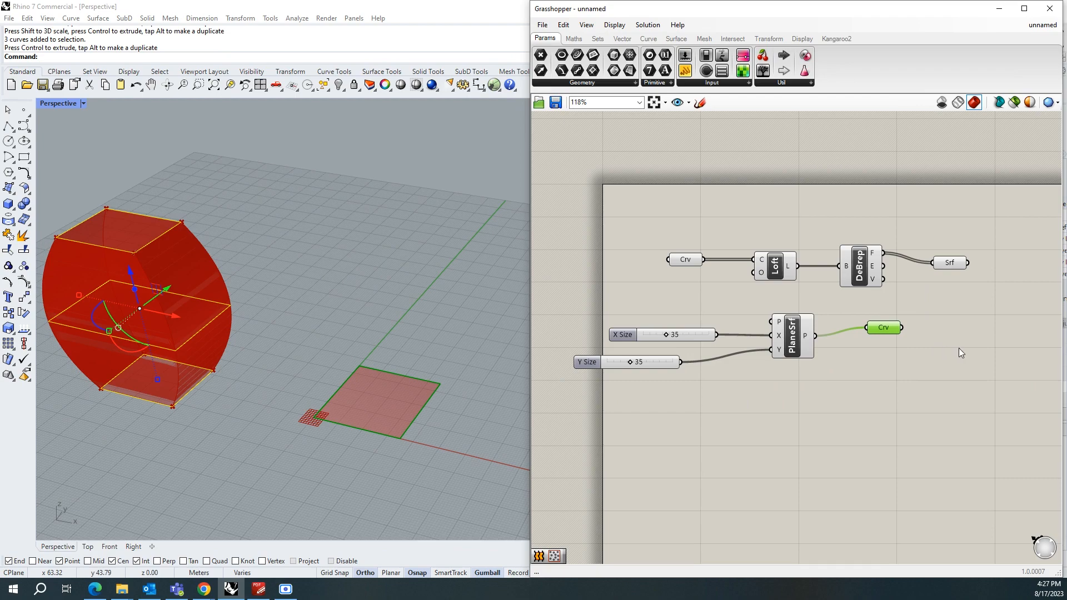
Add a planar Voronoi component and connect the plane's Curve parameter to its Boundary input
double_click(960, 349)
type("voro")
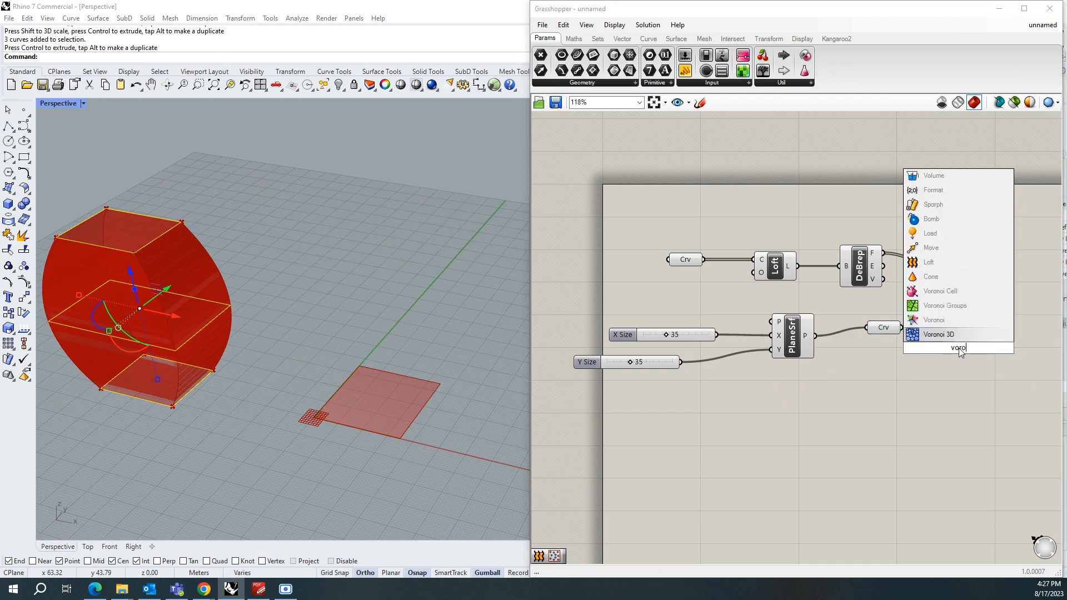
type("no")
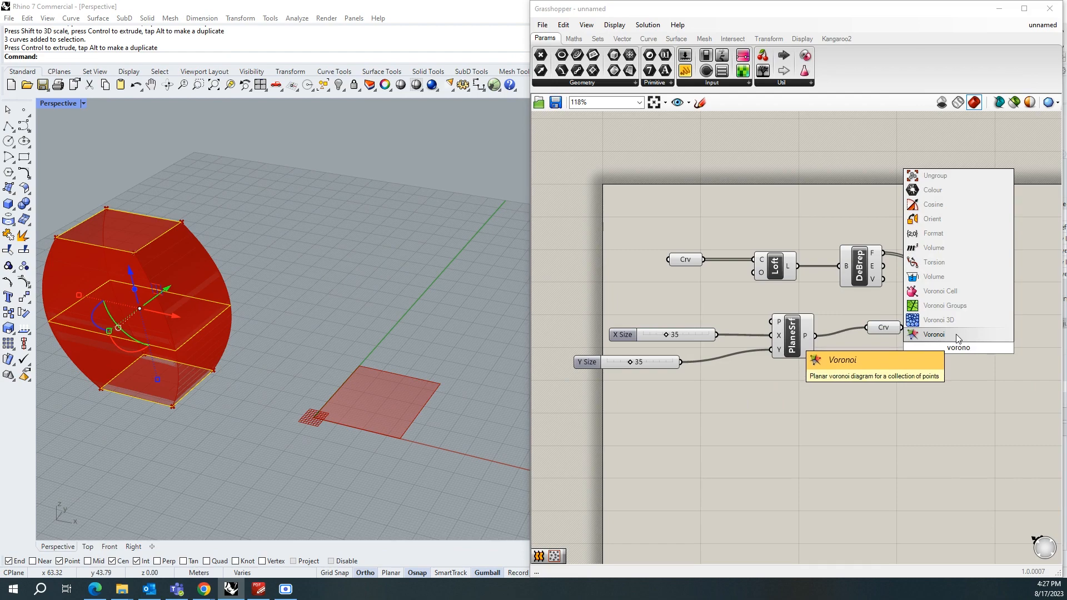
left_click(957, 336)
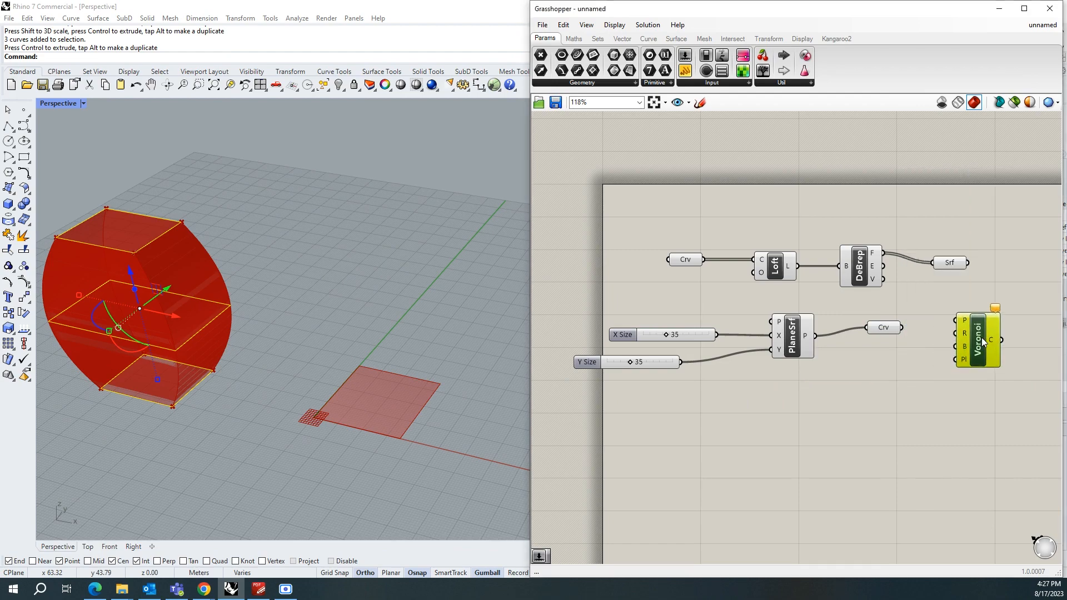
scroll(879, 353, "down", 1)
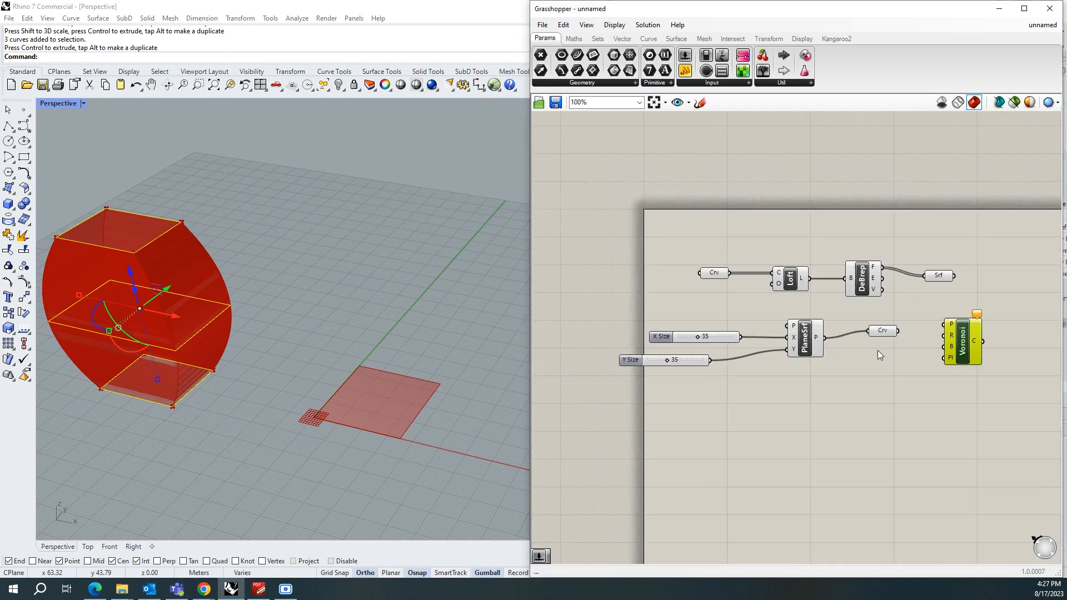
scroll(1027, 359, "up", 1)
scroll(1028, 359, "up", 1)
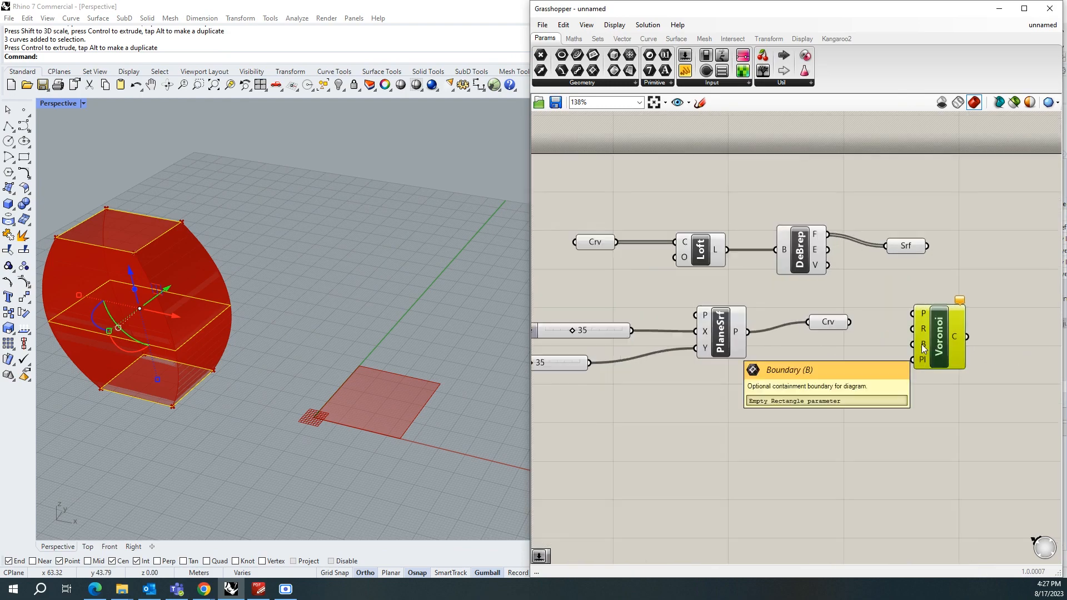
left_click_drag(853, 323, 913, 345)
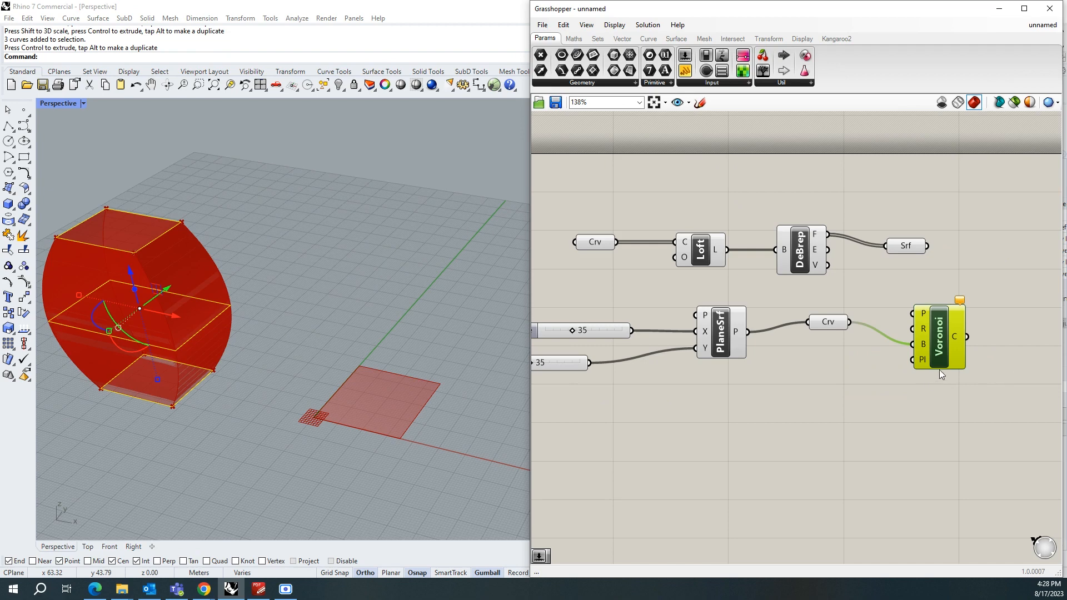
Add a Populate 2D component below the Curve parameter and connect the Plane Surface output to its region input
mouse_move(942, 362)
mouse_move(925, 315)
double_click(798, 387)
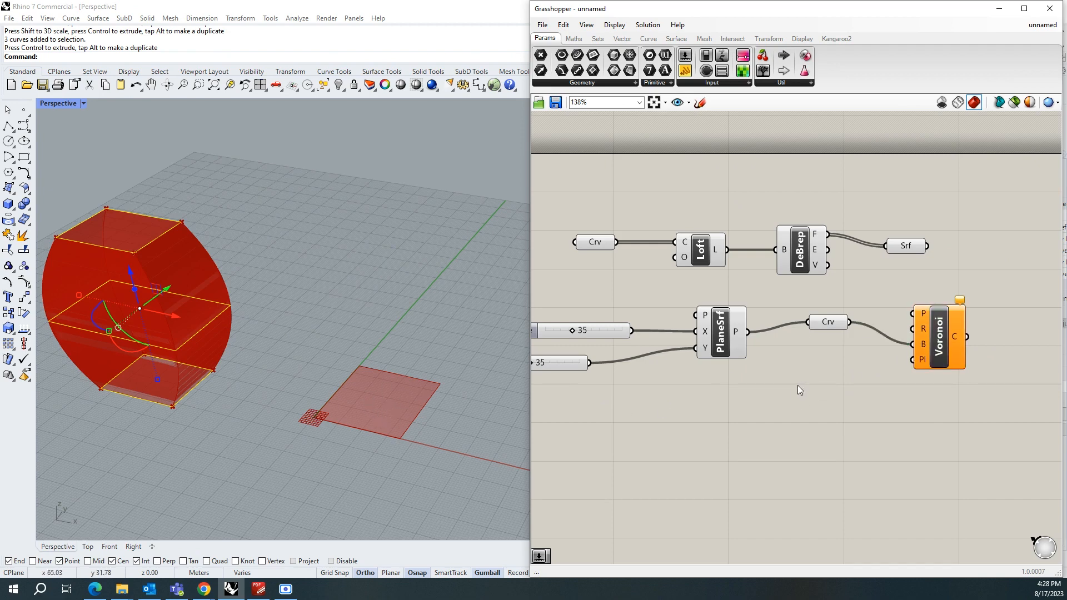
type("po")
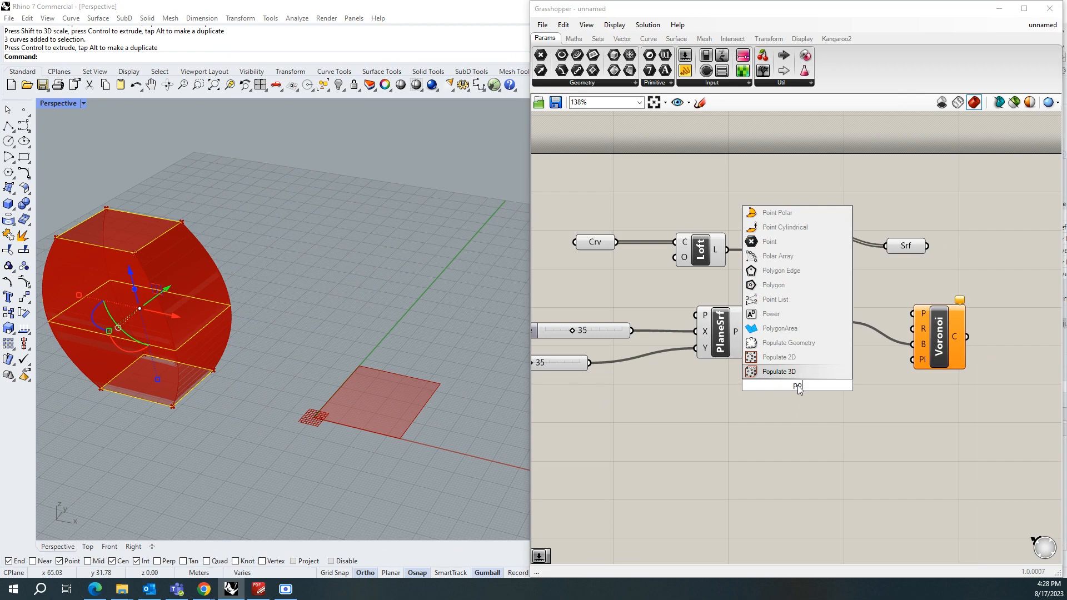
left_click(791, 357)
left_click_drag(798, 391, 827, 416)
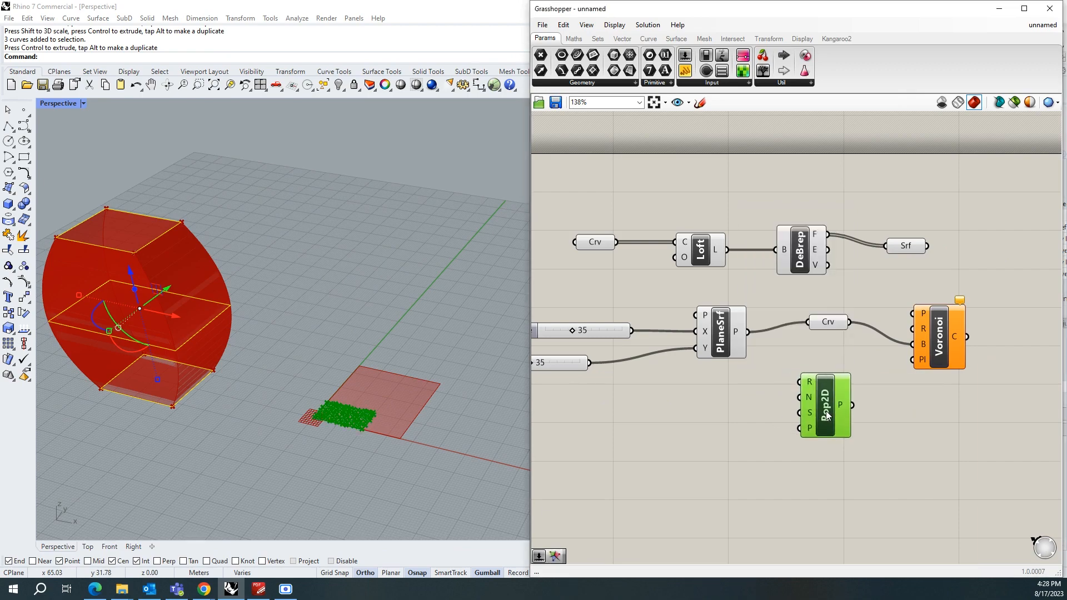
scroll(378, 410, "down", 2)
scroll(384, 408, "up", 3)
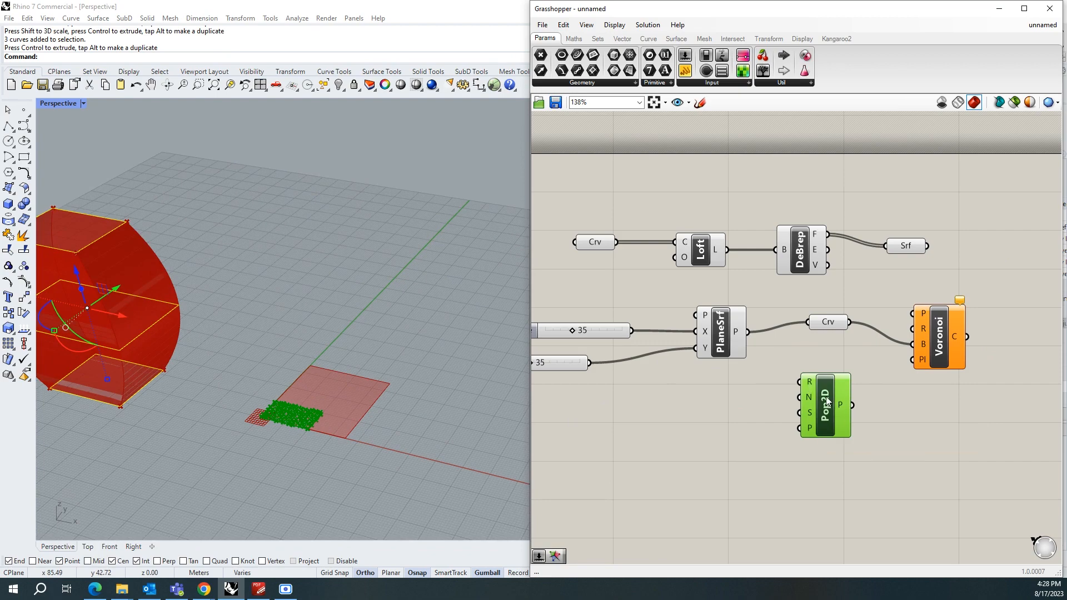
left_click_drag(748, 332, 800, 383)
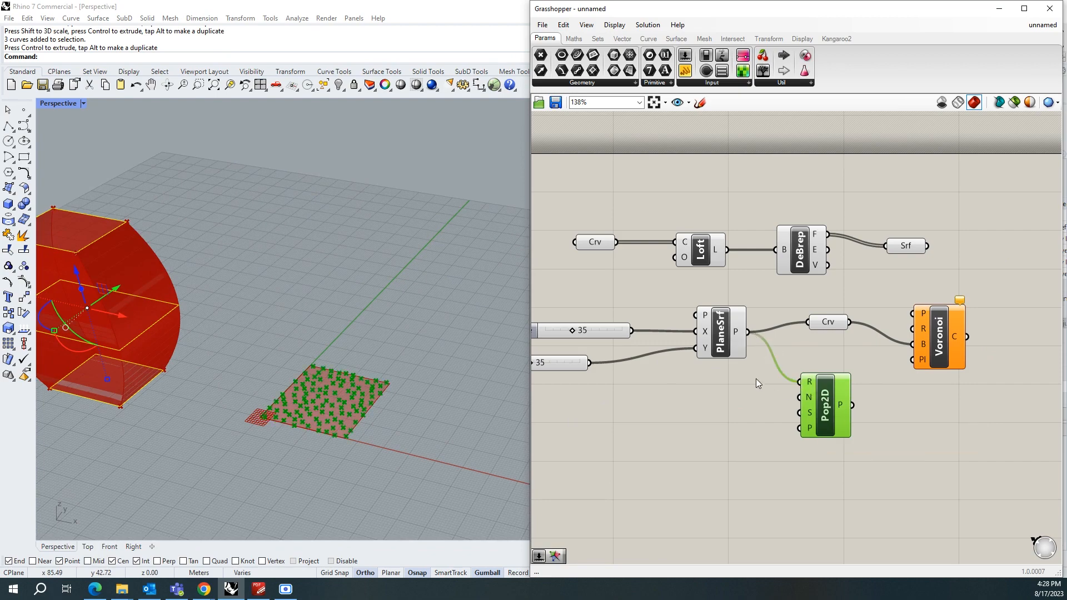
scroll(322, 421, "up", 2)
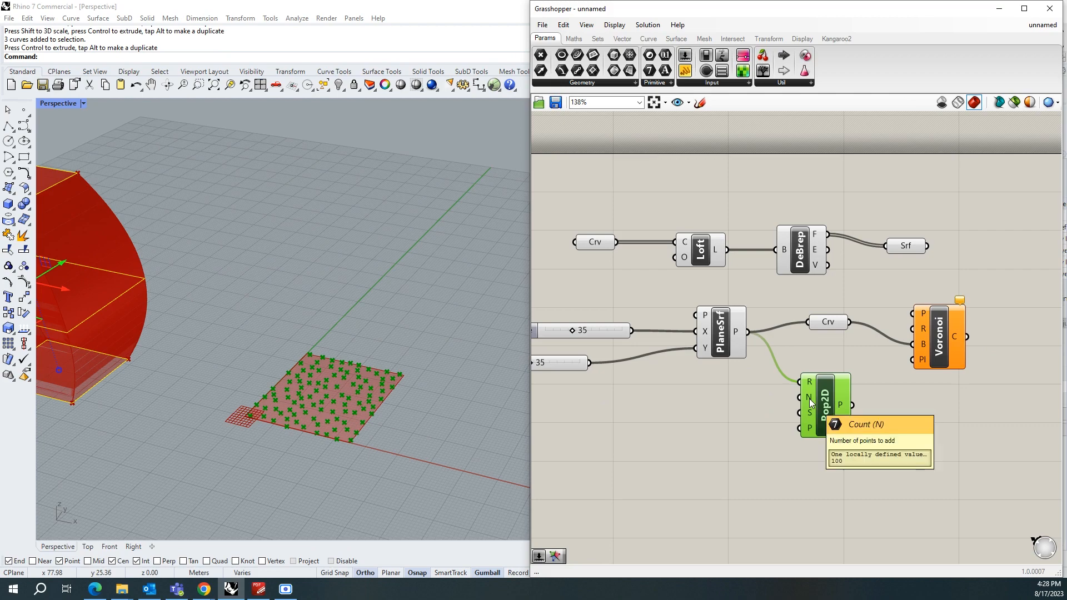
Connect a new number slider of 50 to Populate 2D's Count input and raise it to 75
double_click(725, 402)
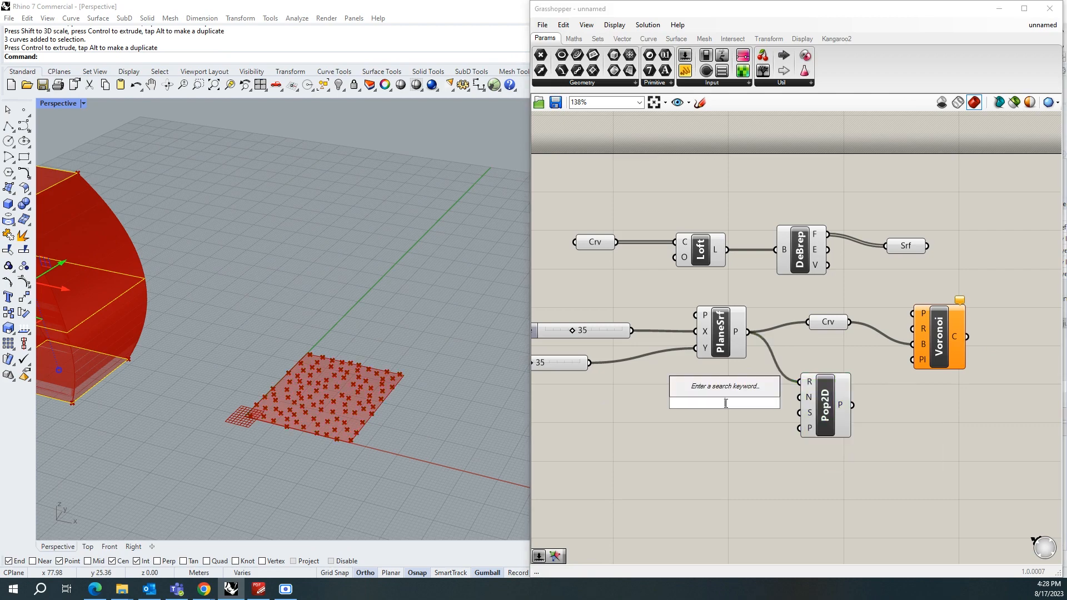
type("50")
key("Return")
left_click_drag(680, 404, 658, 407)
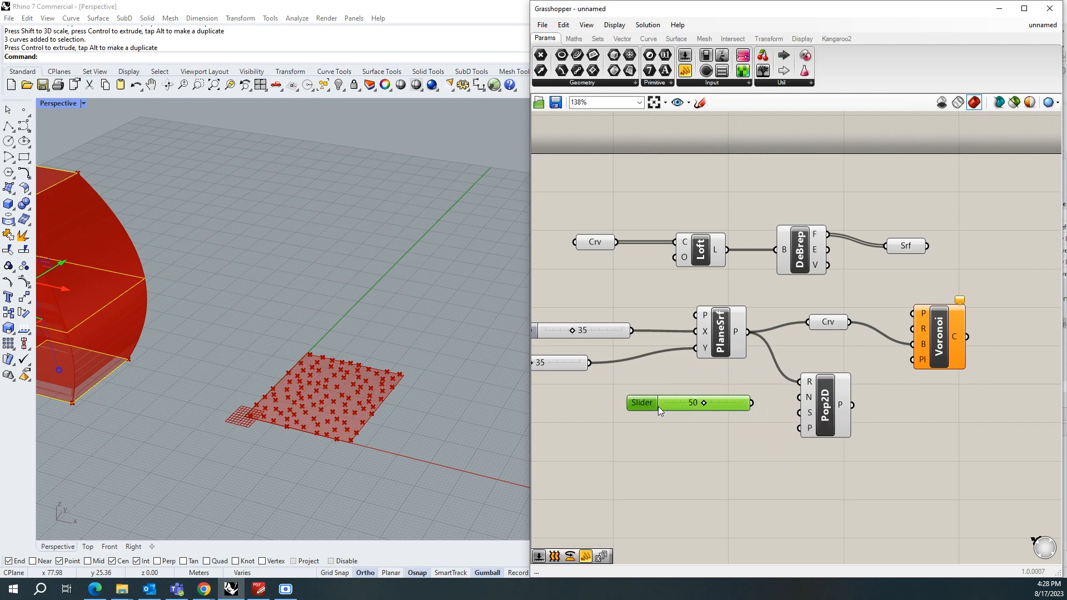
left_click_drag(752, 403, 800, 397)
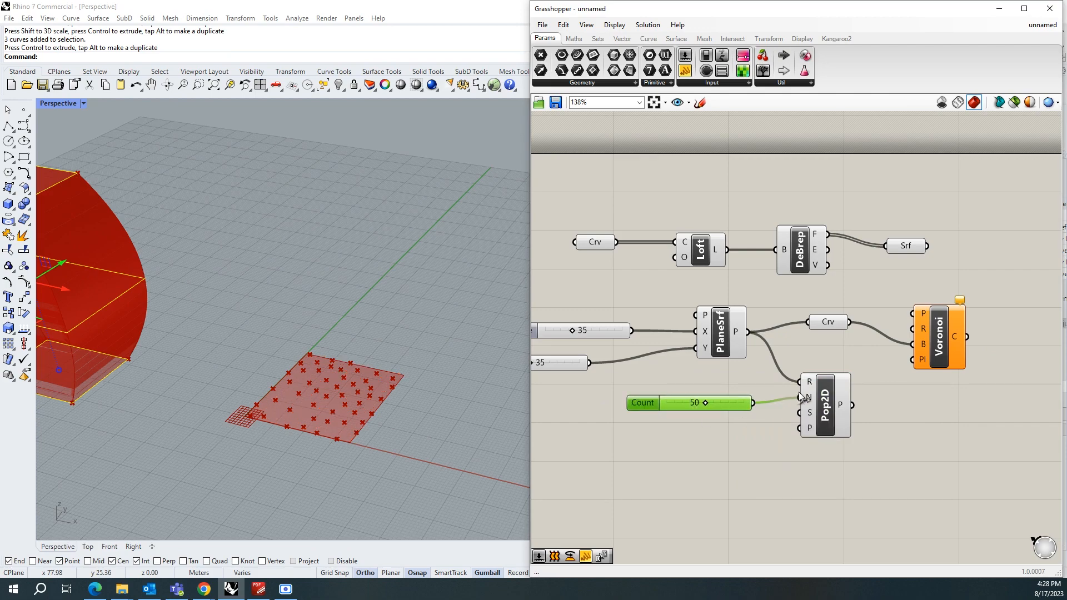
left_click_drag(706, 404, 722, 402)
Feed the Populate 2D points into the Voronoi component's points input and check the cell pattern on the plane surface
left_click_drag(854, 410, 913, 314)
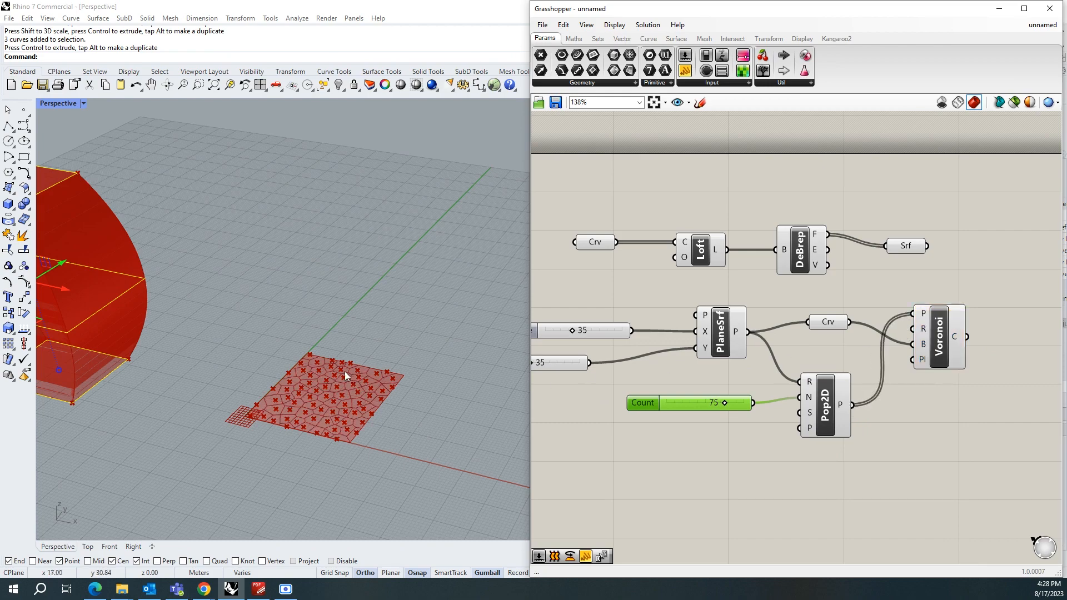
right_click_drag(350, 400, 312, 343)
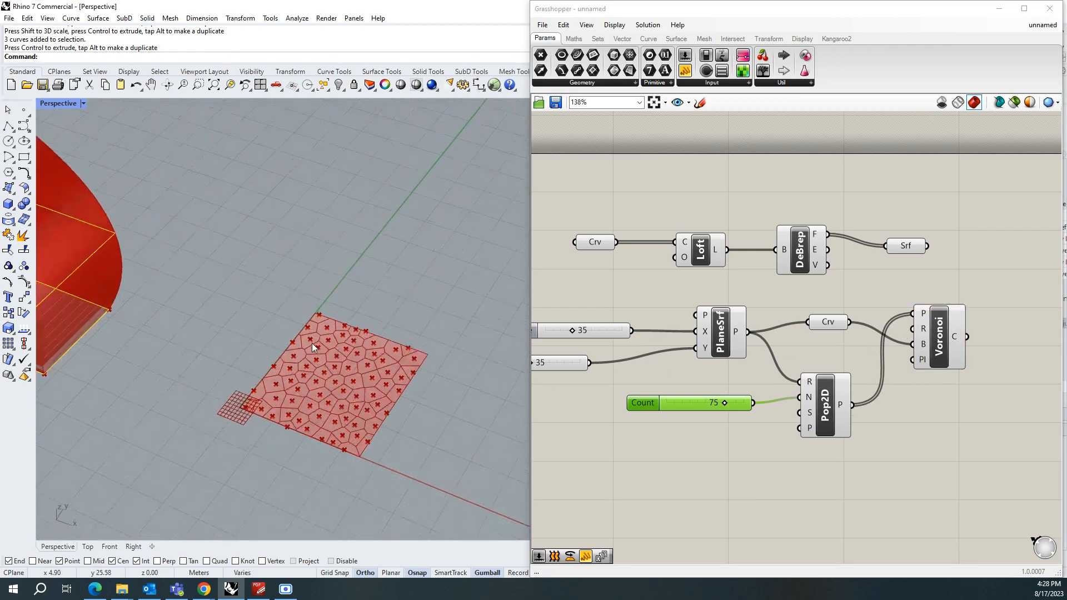
scroll(312, 344, "up", 2)
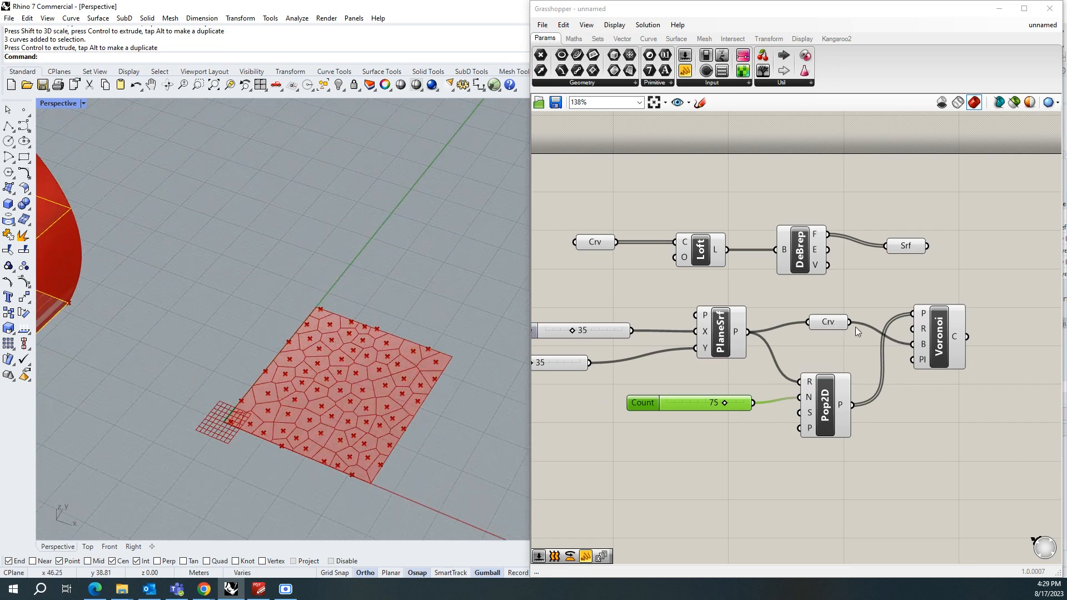
mouse_move(924, 347)
scroll(281, 348, "down", 2)
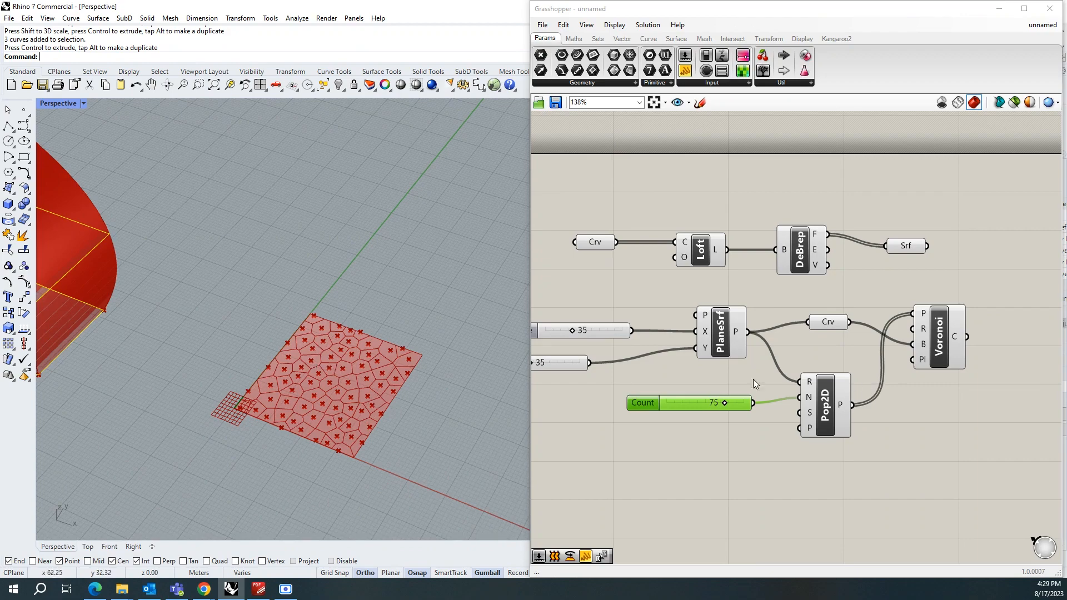
Add an Explode component after Voronoi and connect the Voronoi cells output to its curve input
scroll(753, 379, "up", 2)
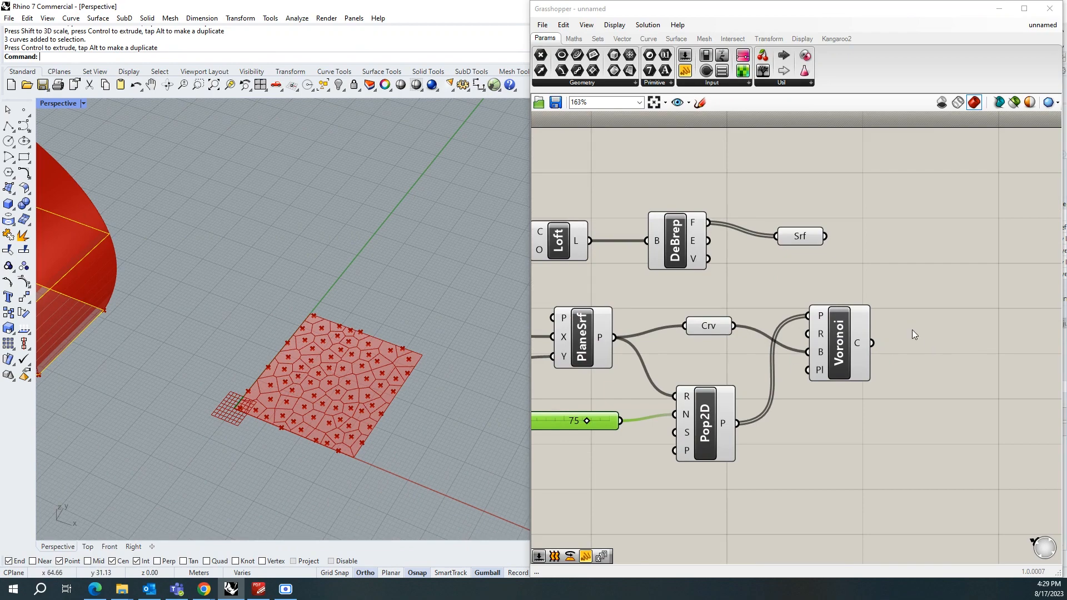
double_click(952, 340)
type("e")
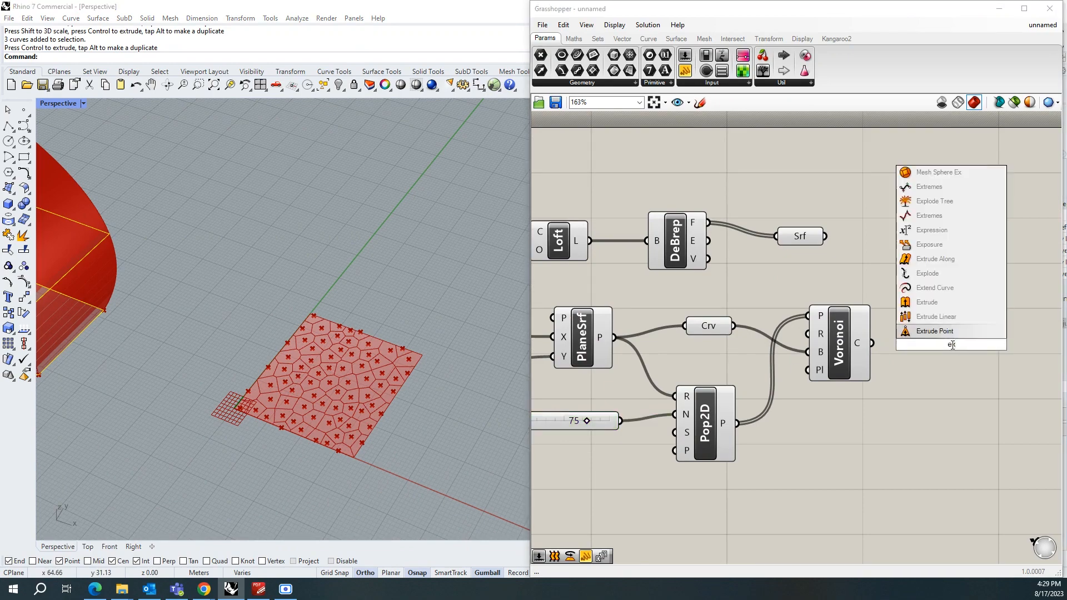
type("xplode")
key("Return")
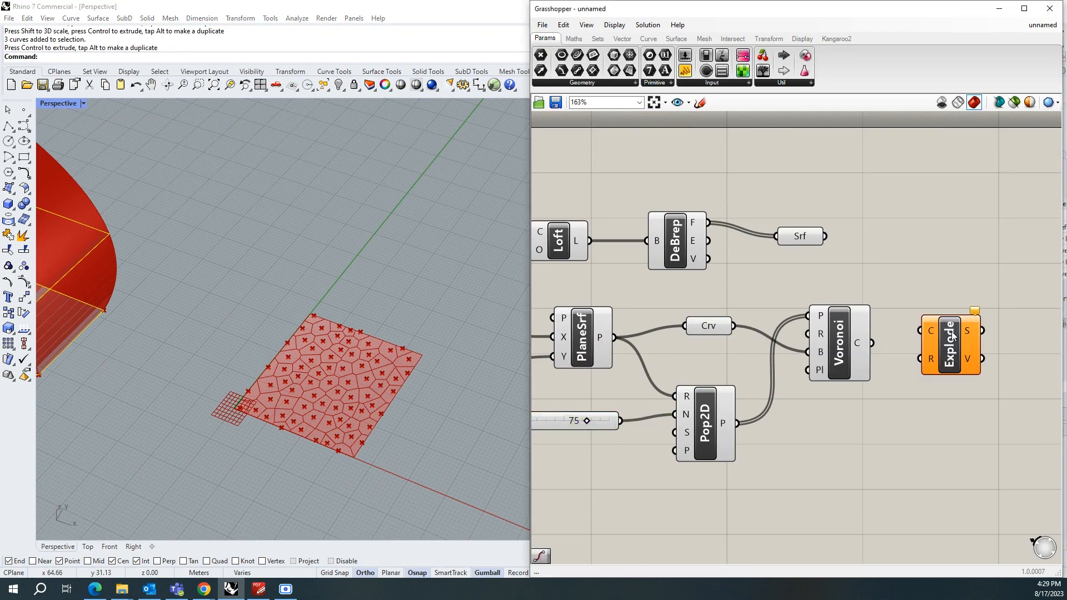
left_click_drag(872, 343, 920, 331)
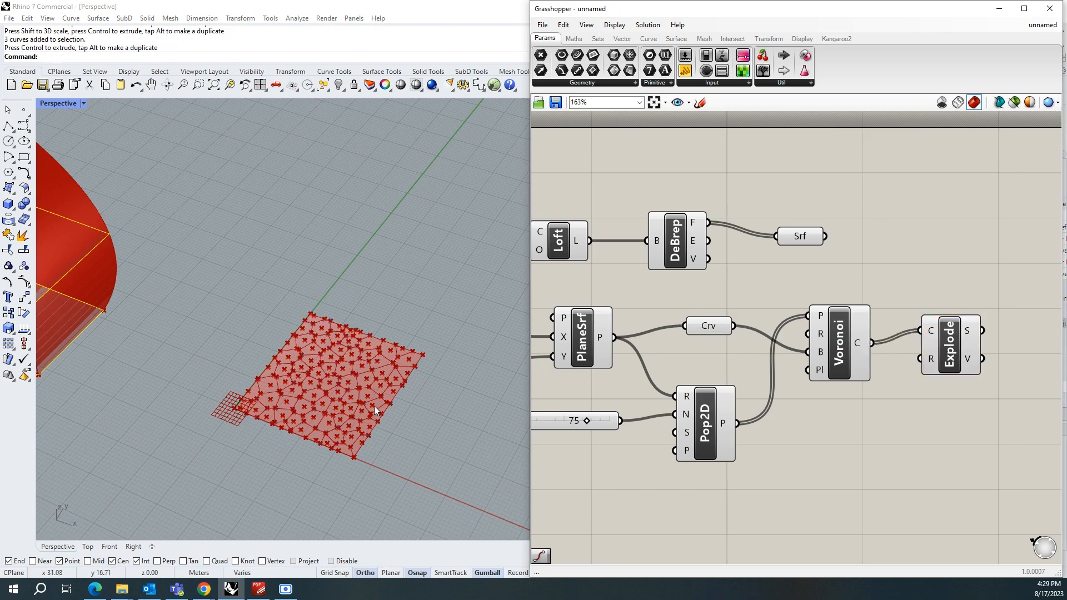
Examine the exploded Voronoi cells up close in the Perspective viewport, looking at the vertices where neighbouring cells meet
scroll(303, 422, "up", 8)
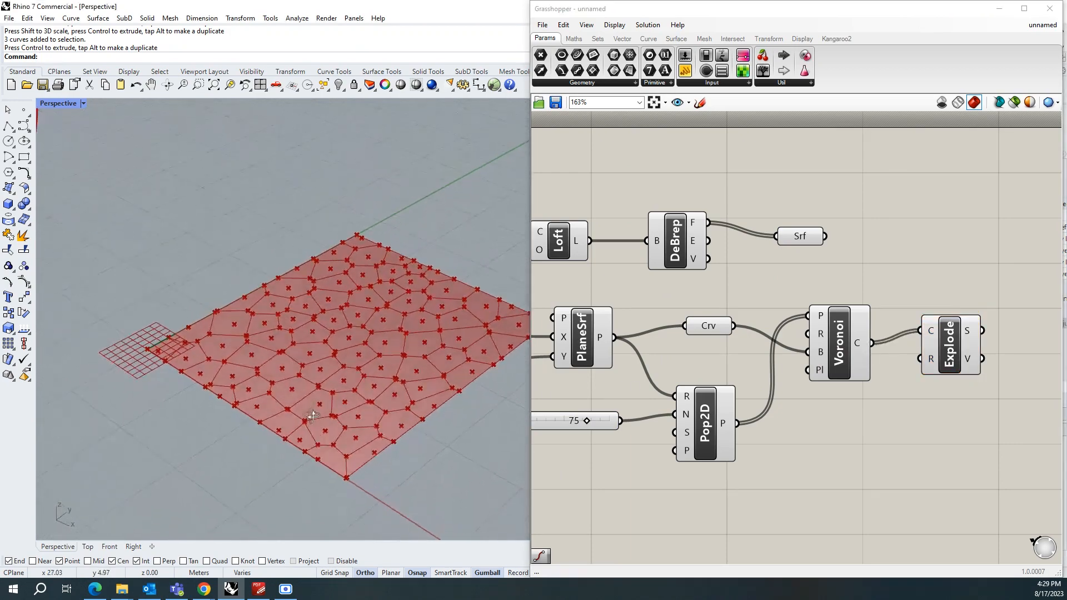
right_click_drag(313, 415, 309, 415)
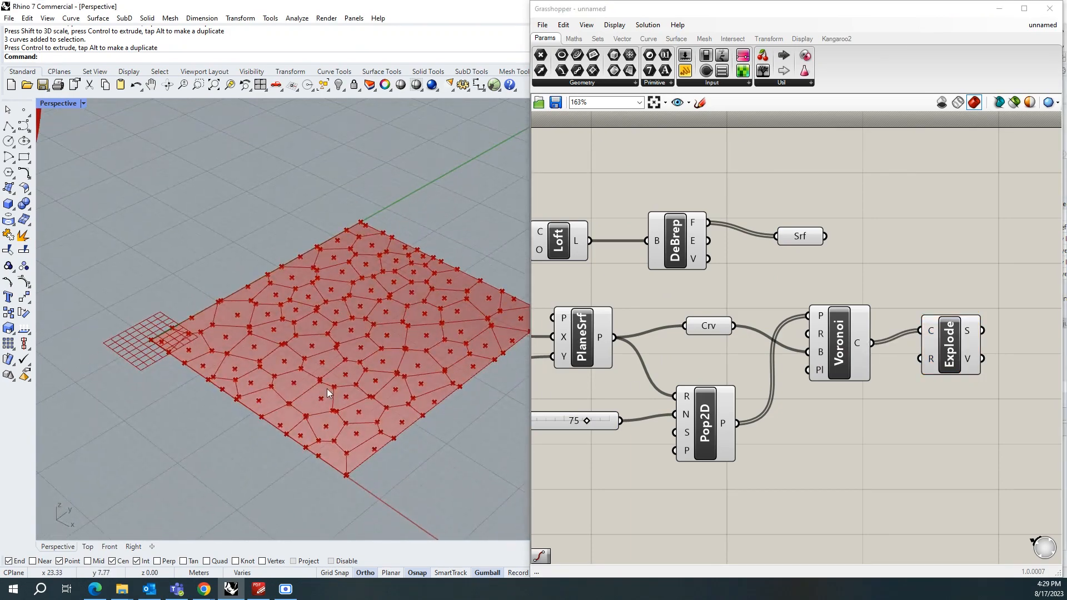
scroll(176, 334, "down", 4)
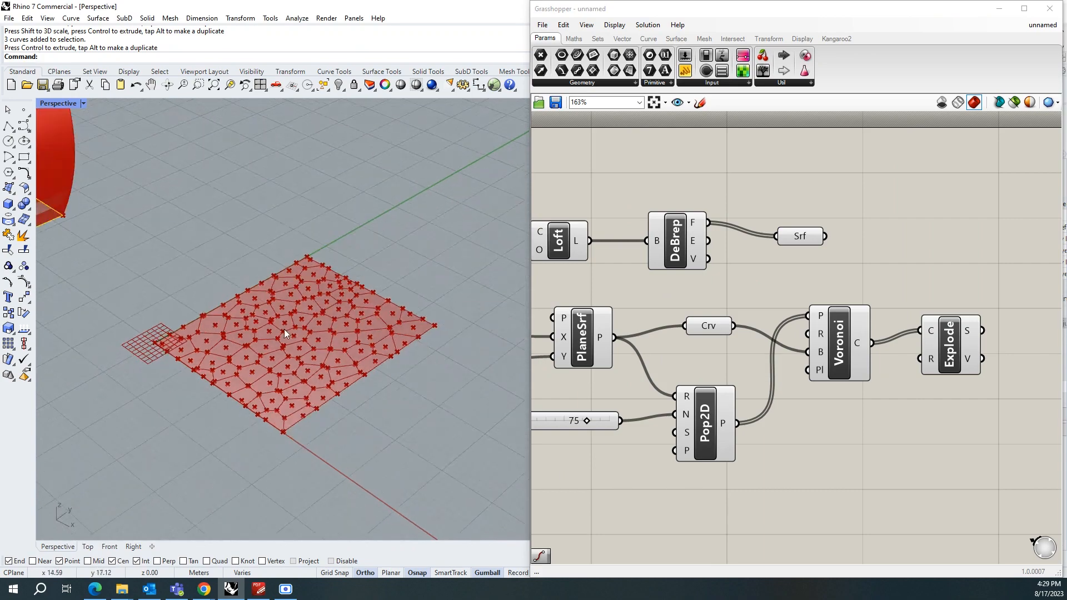
scroll(285, 329, "up", 4)
scroll(256, 406, "up", 8)
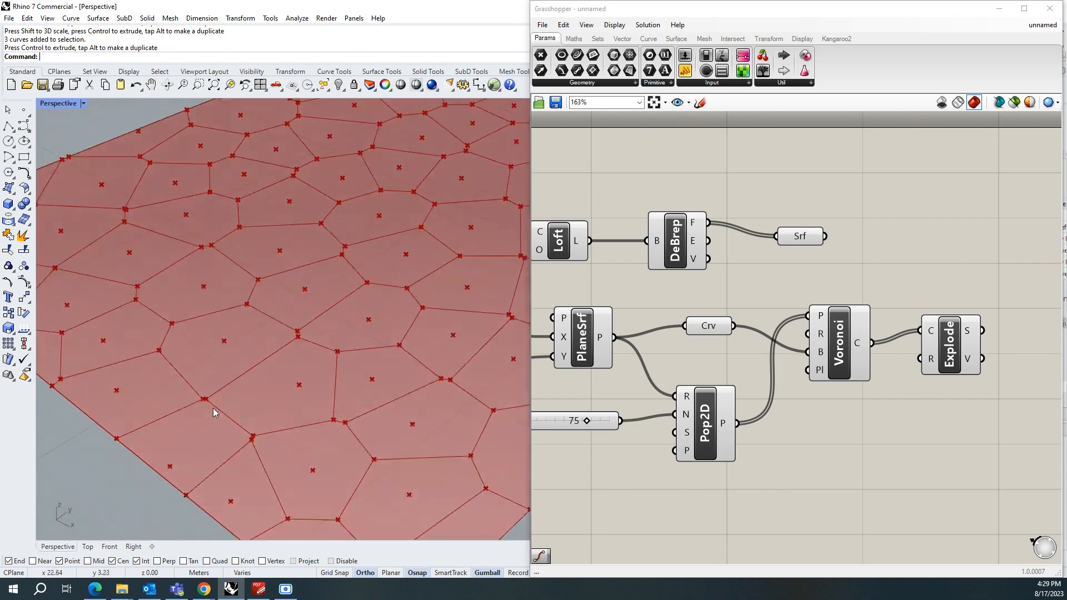
scroll(206, 406, "up", 3)
scroll(216, 406, "down", 8)
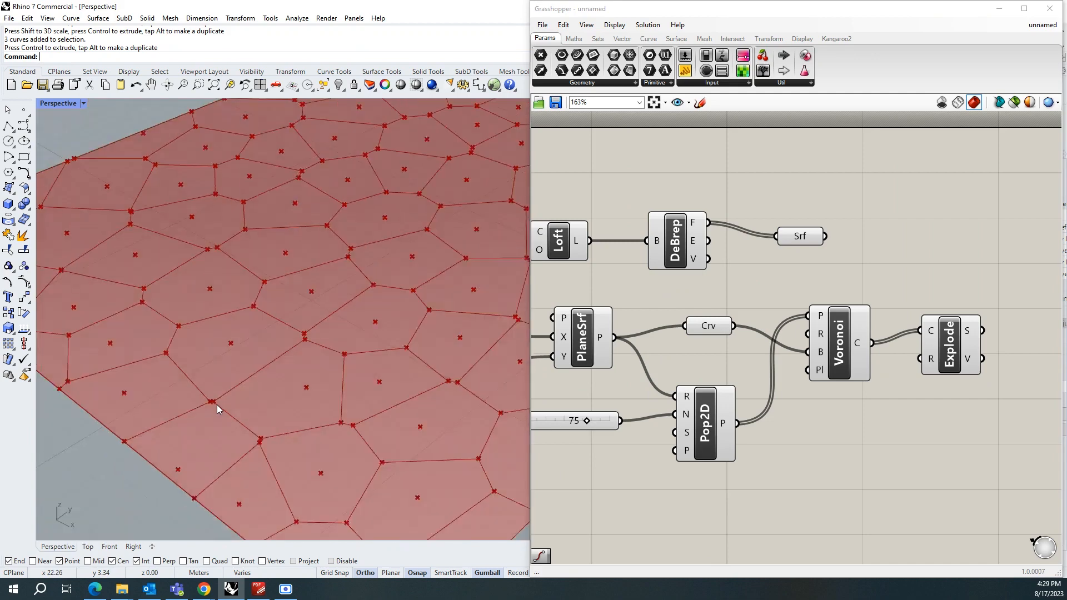
Add an End Points component after Explode and connect Explode's Segments output to its curve input
scroll(219, 405, "down", 2)
right_click_drag(219, 405, 224, 452)
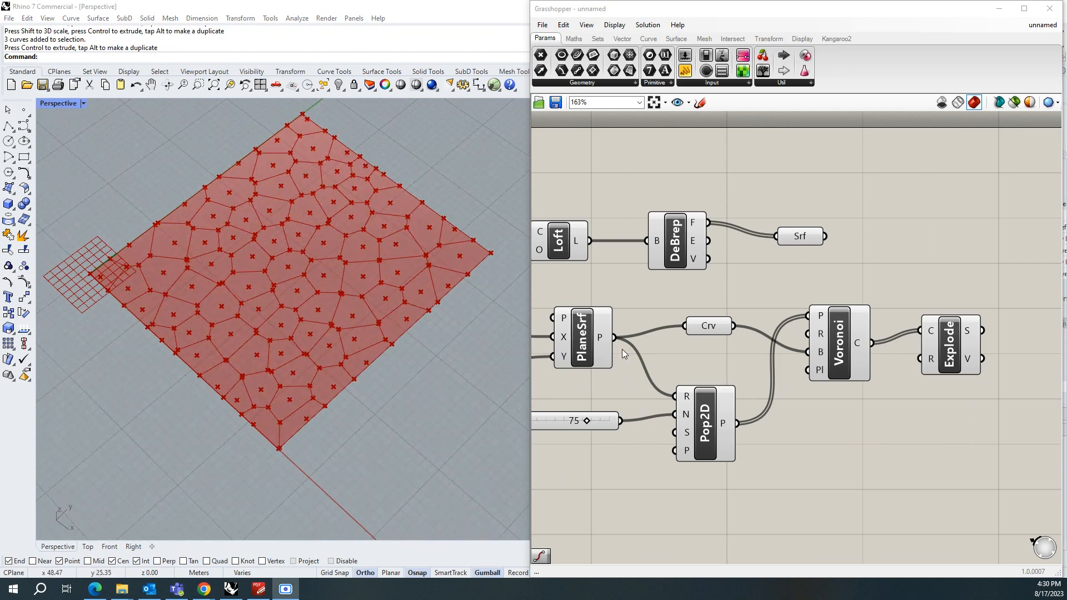
scroll(661, 361, "down", 2)
double_click(911, 341)
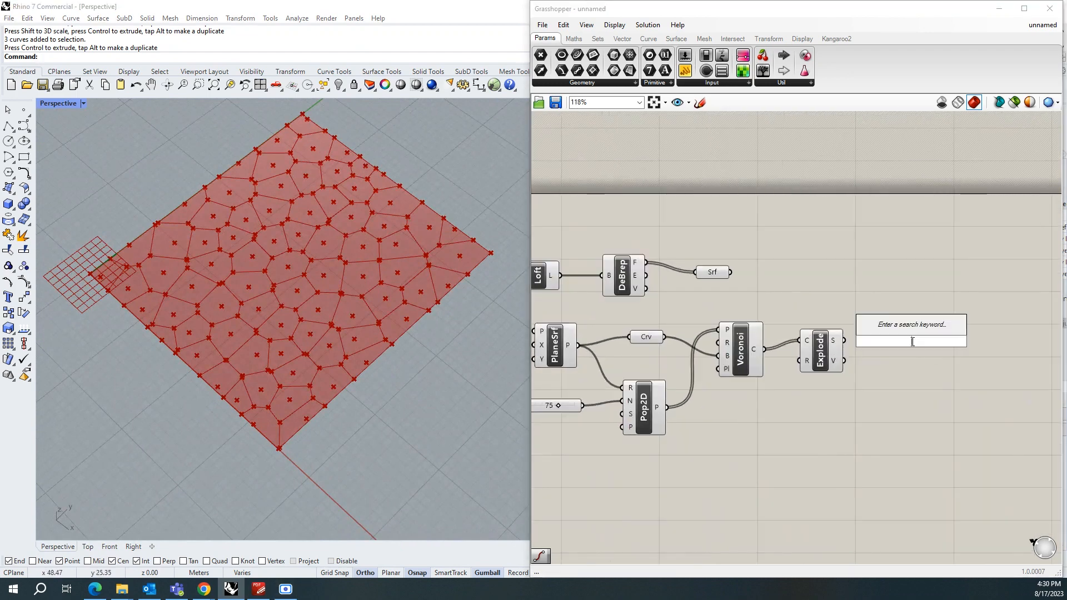
type("6n")
key("Return")
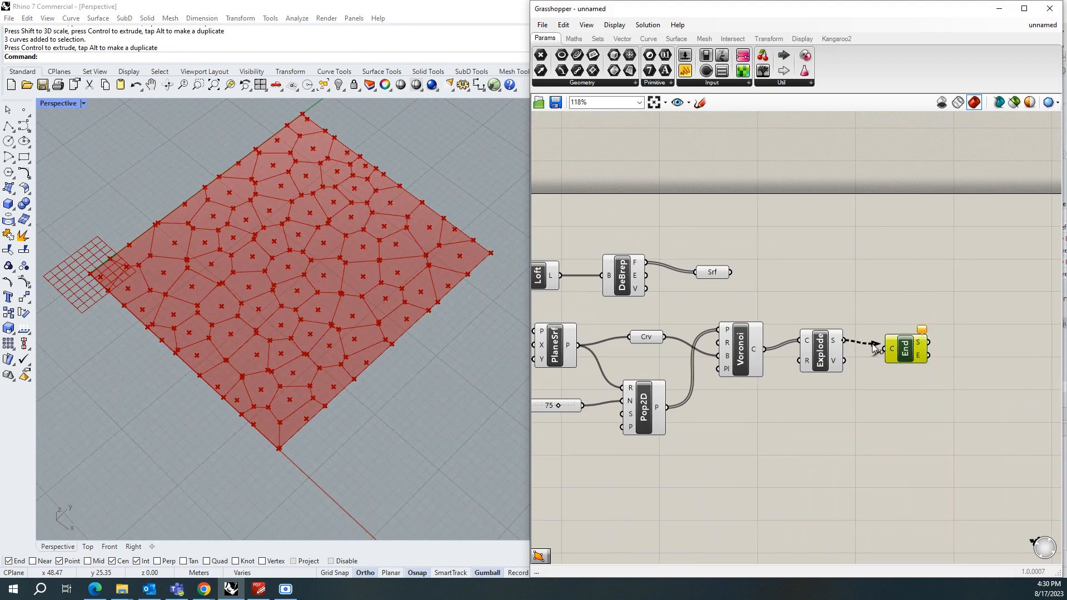
mouse_move(836, 344)
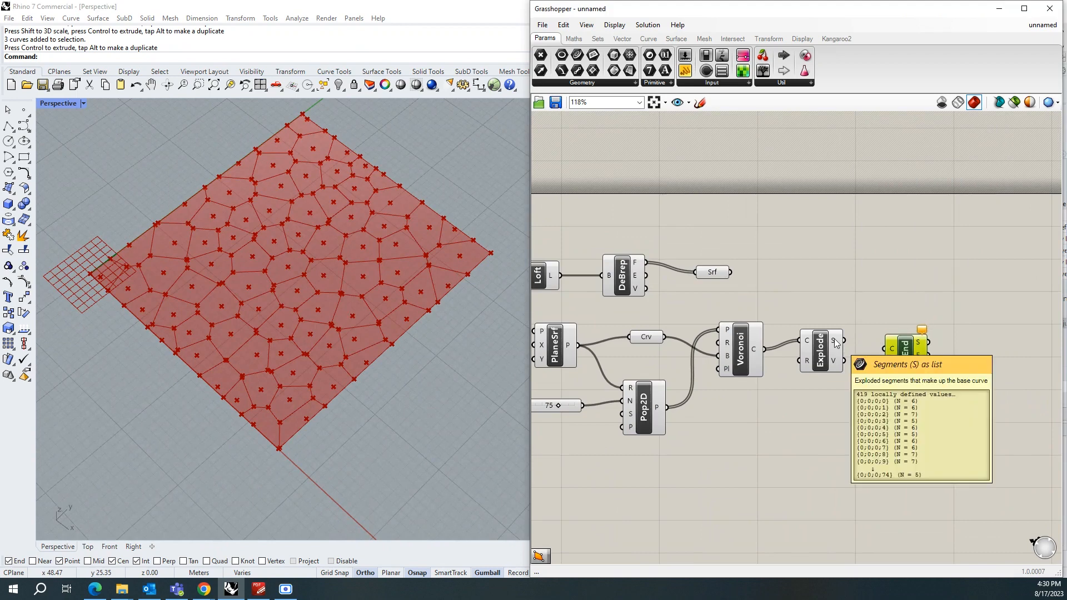
left_click_drag(836, 343, 892, 354)
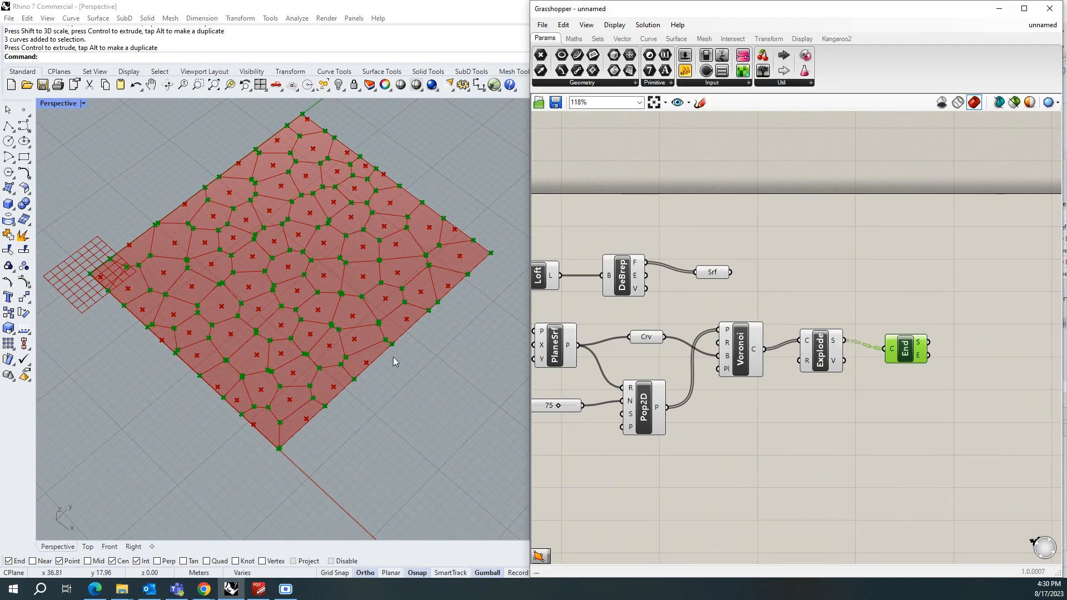
Apply Simplify to the curve input of the End Points component
right_click_drag(392, 357, 384, 365)
scroll(896, 354, "up", 2)
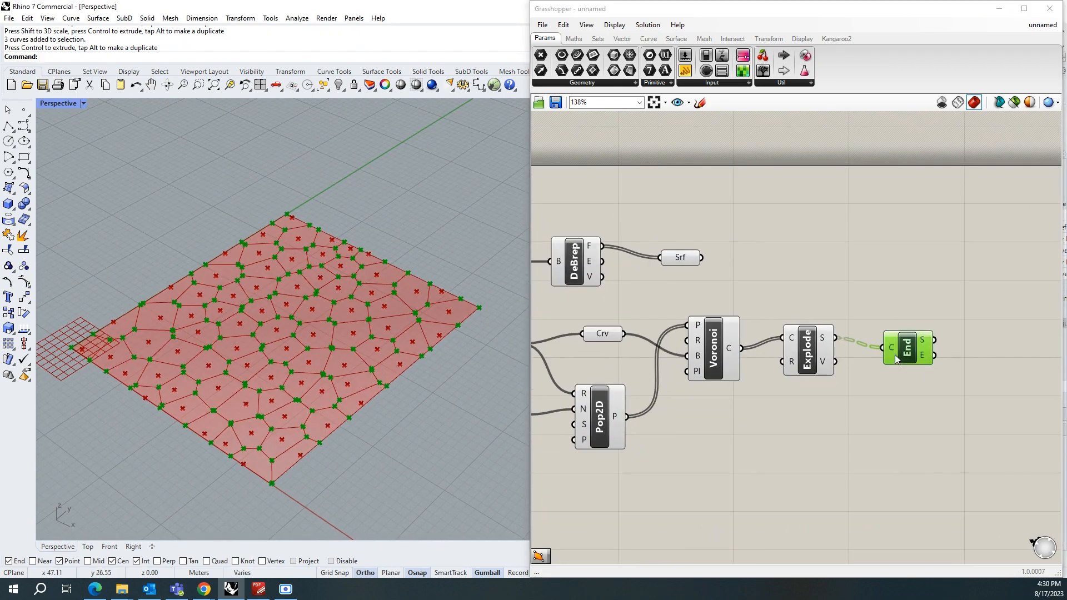
right_click(891, 348)
left_click(939, 456)
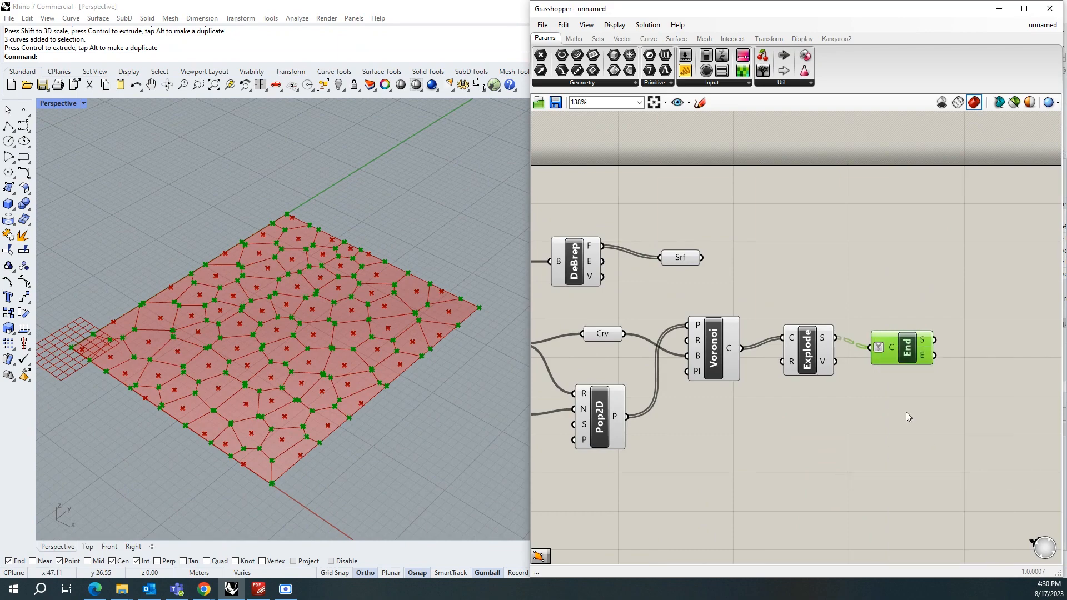
scroll(714, 311, "down", 3)
scroll(929, 352, "up", 4)
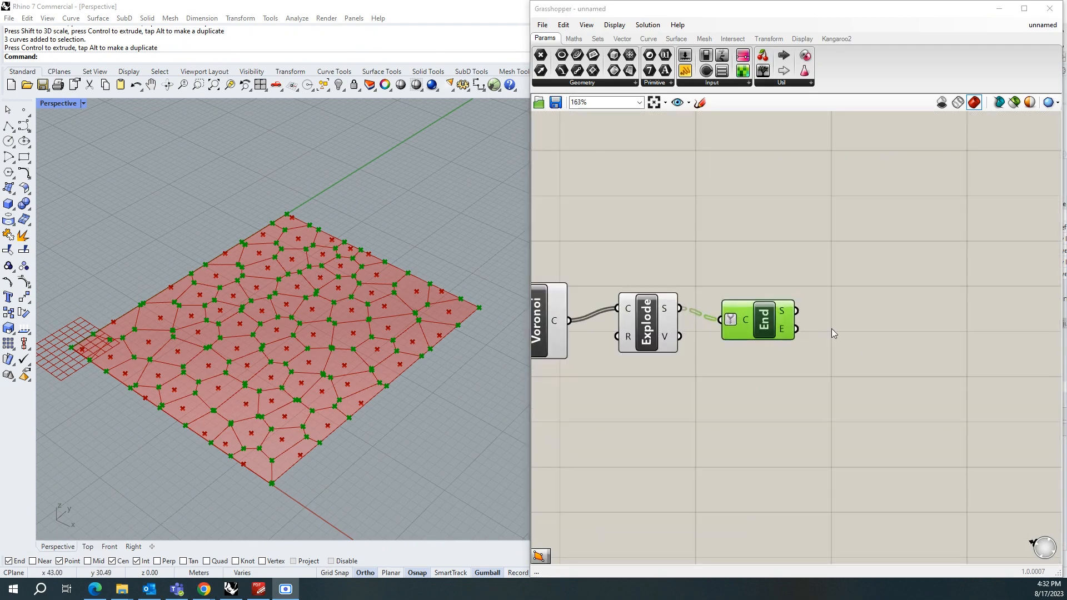
Add a 4Point Surface component after the End Points component
double_click(882, 307)
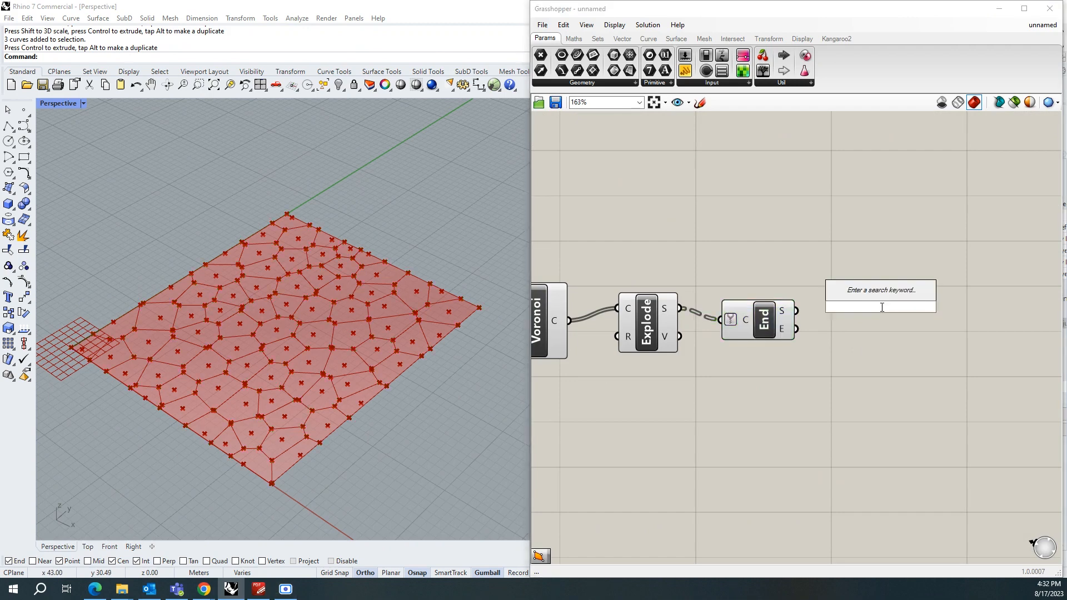
type("sur")
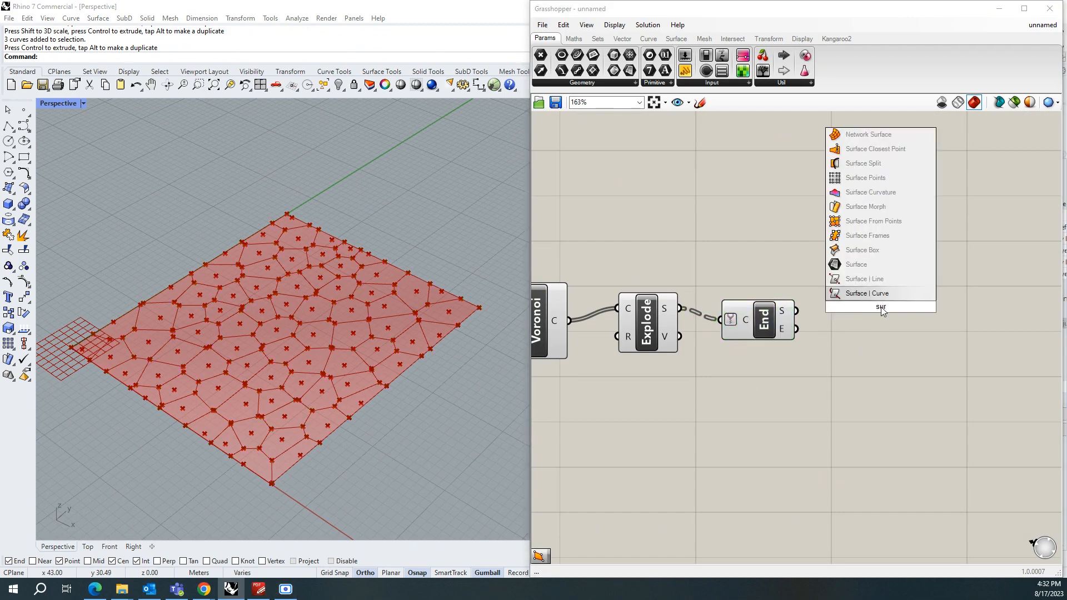
type("face")
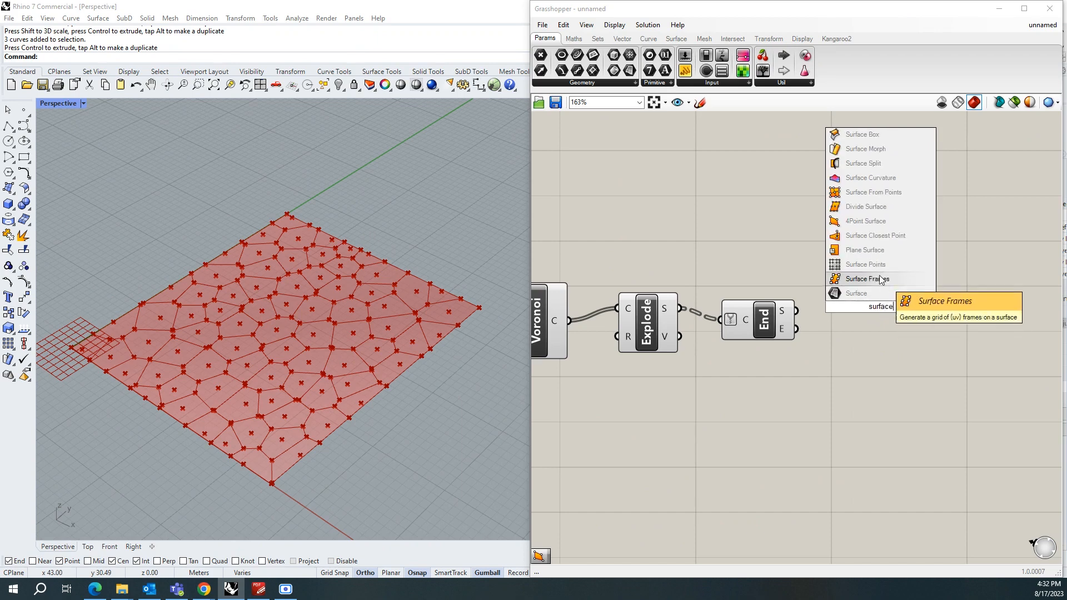
left_click(865, 221)
left_click_drag(878, 311, 888, 326)
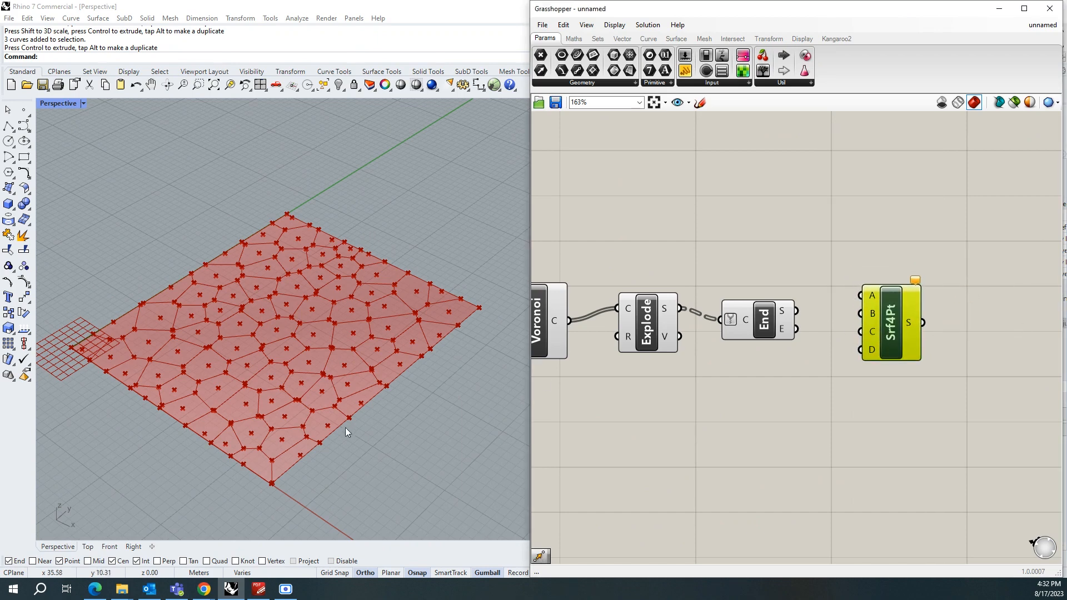
Connect the Start and End outputs of End Points to inputs A and B of the 4Point Surface component
right_click_drag(345, 428, 223, 454)
scroll(318, 410, "up", 2)
scroll(286, 419, "down", 2)
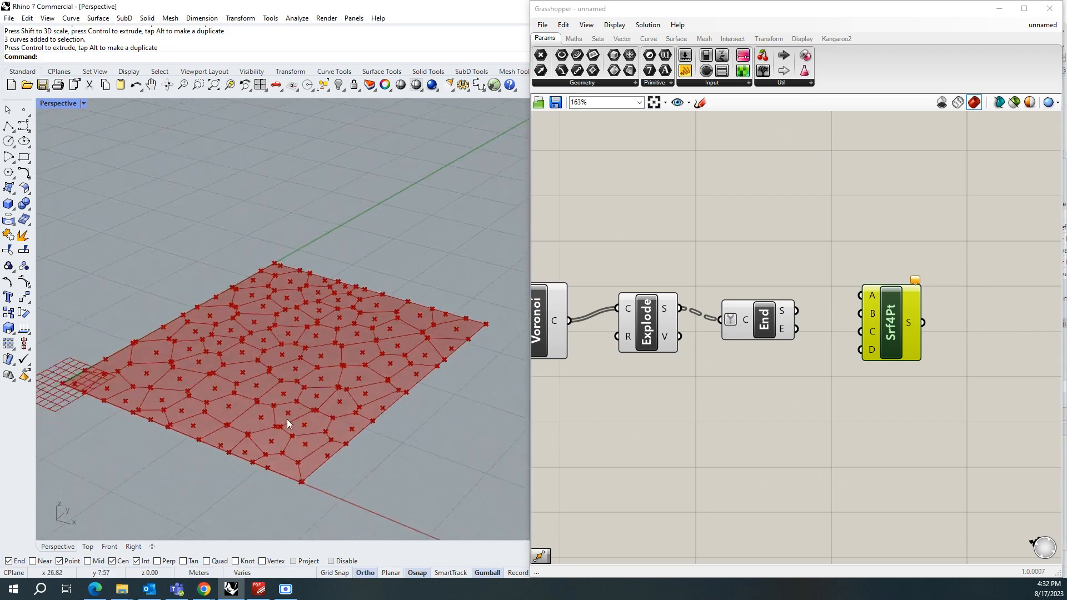
scroll(282, 421, "up", 5)
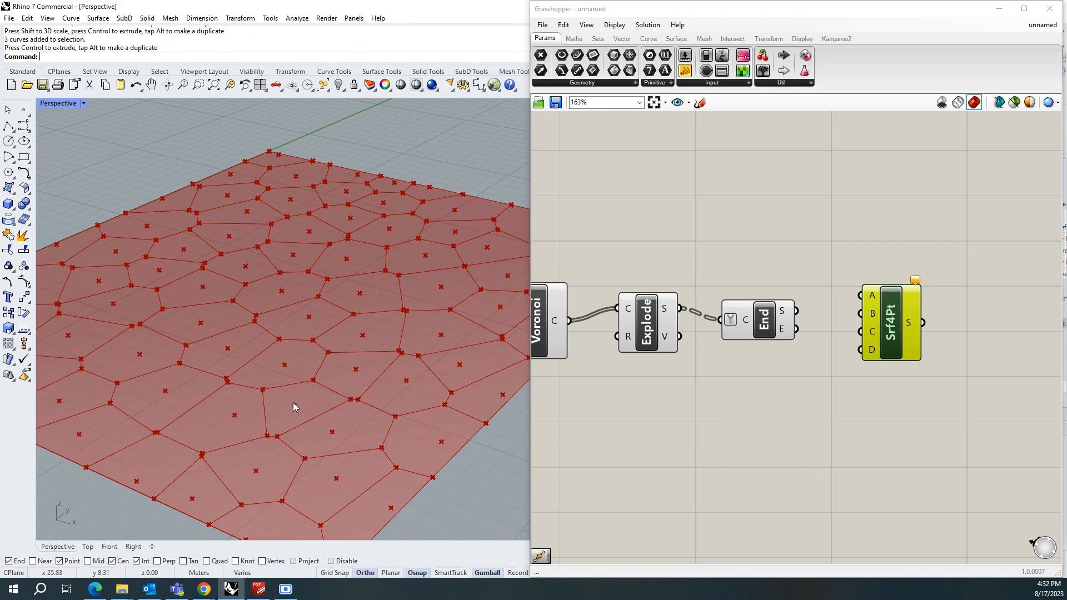
scroll(287, 415, "down", 2)
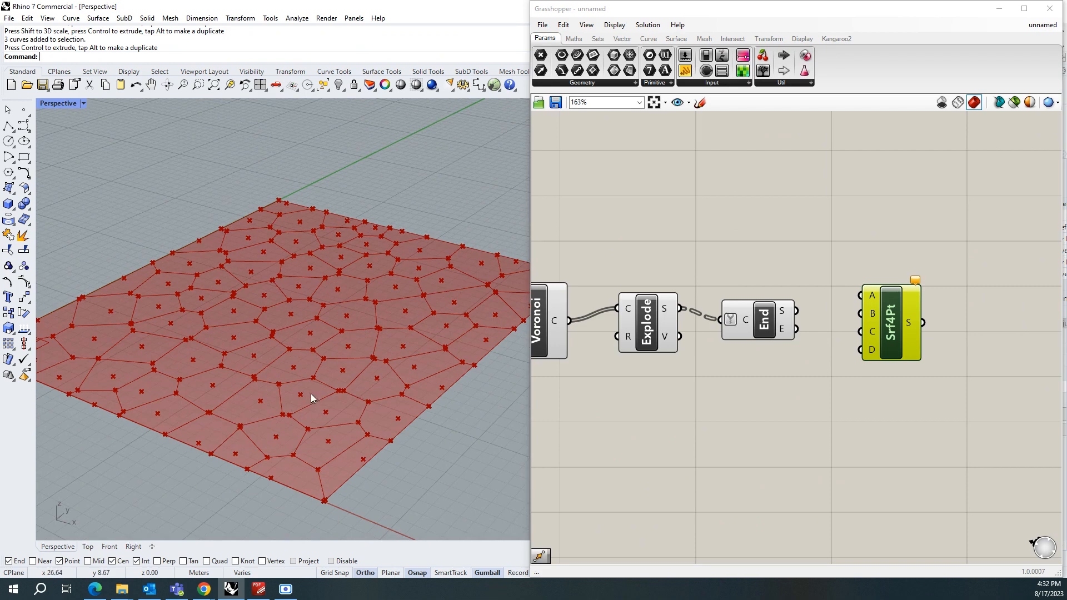
right_click_drag(343, 398, 328, 411)
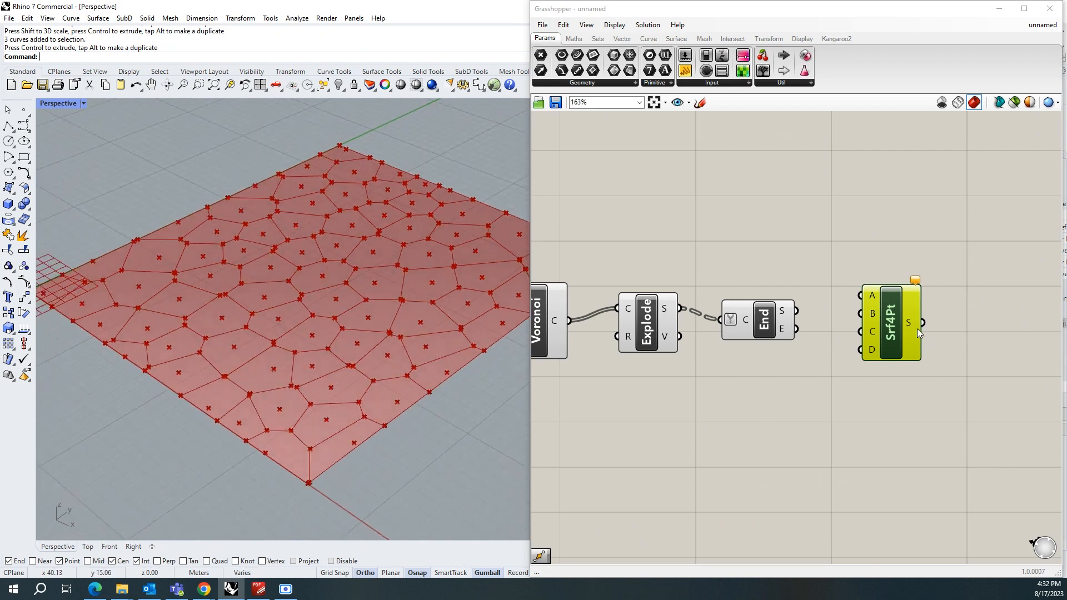
left_click_drag(797, 311, 861, 295)
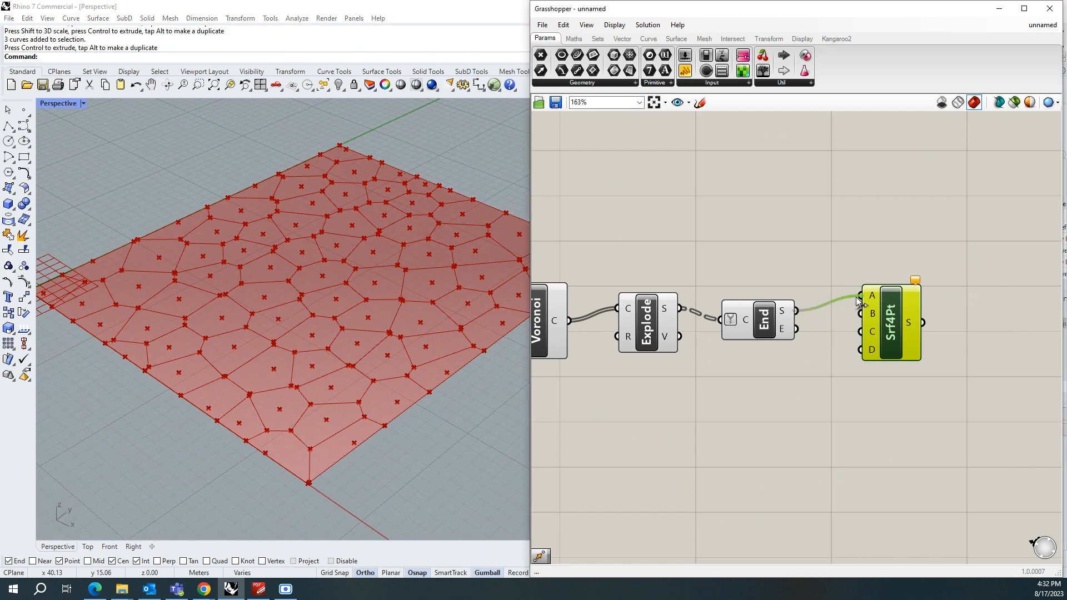
left_click_drag(797, 329, 859, 314)
scroll(772, 344, "down", 1)
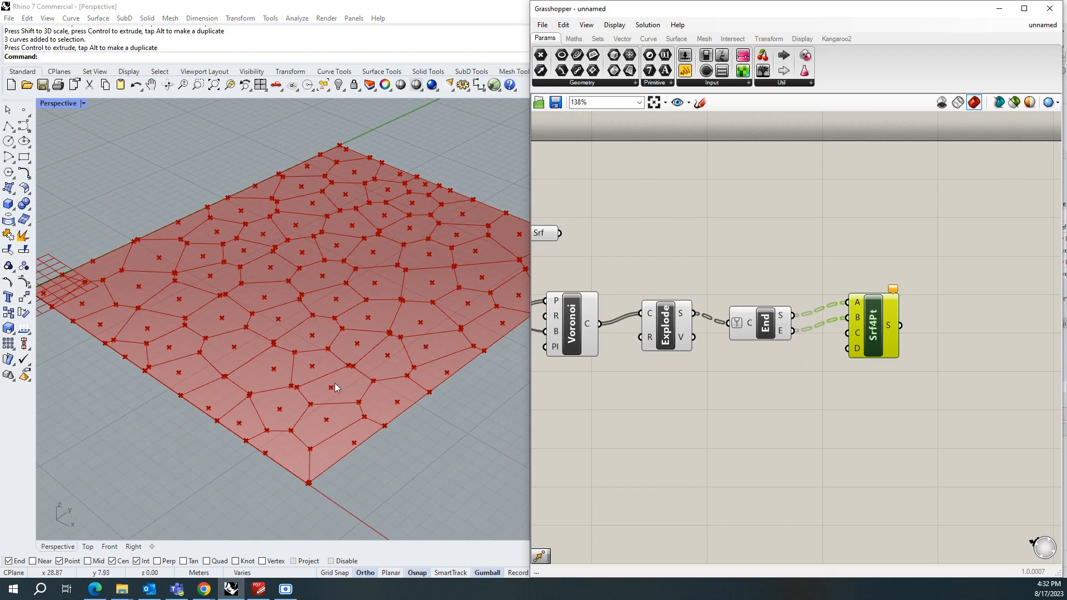
Add a Move component below Explode and connect its geometry output to input C of 4Point Surface
double_click(725, 399)
type("move")
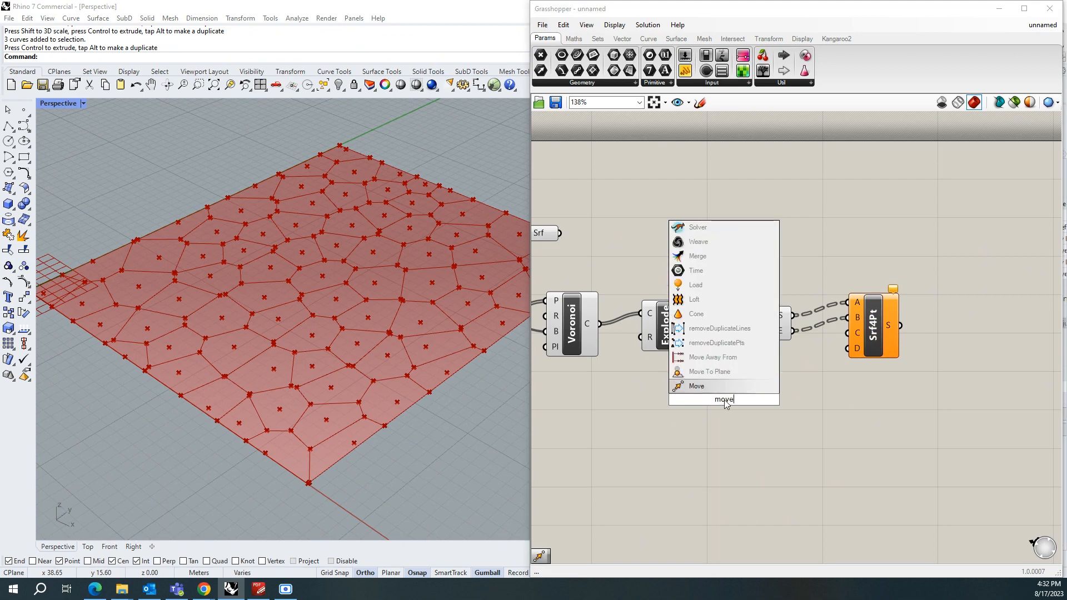
left_click(708, 389)
left_click(733, 408)
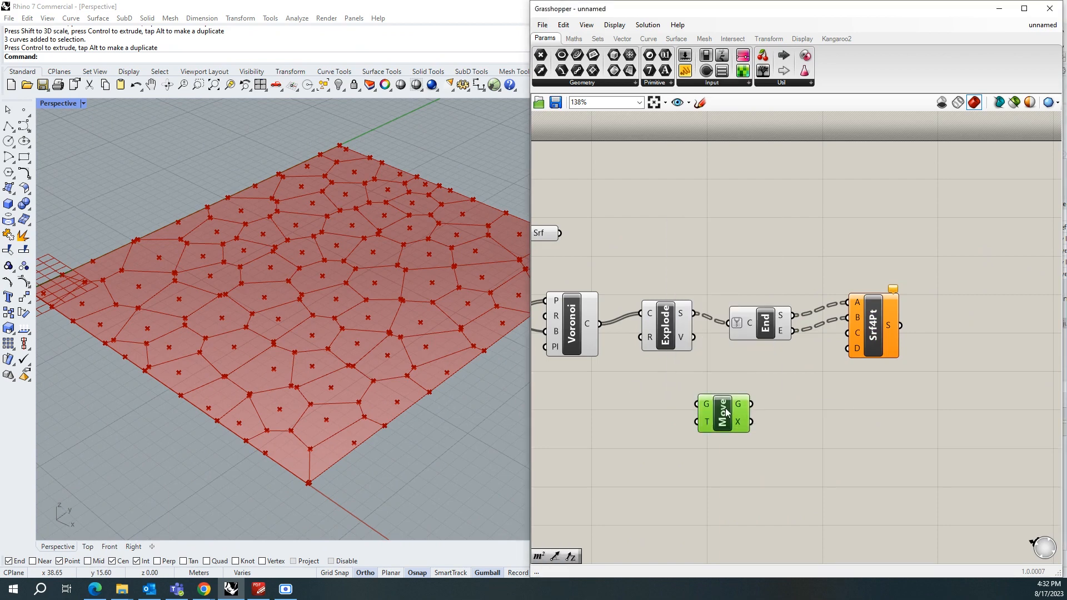
left_click_drag(751, 405, 858, 333)
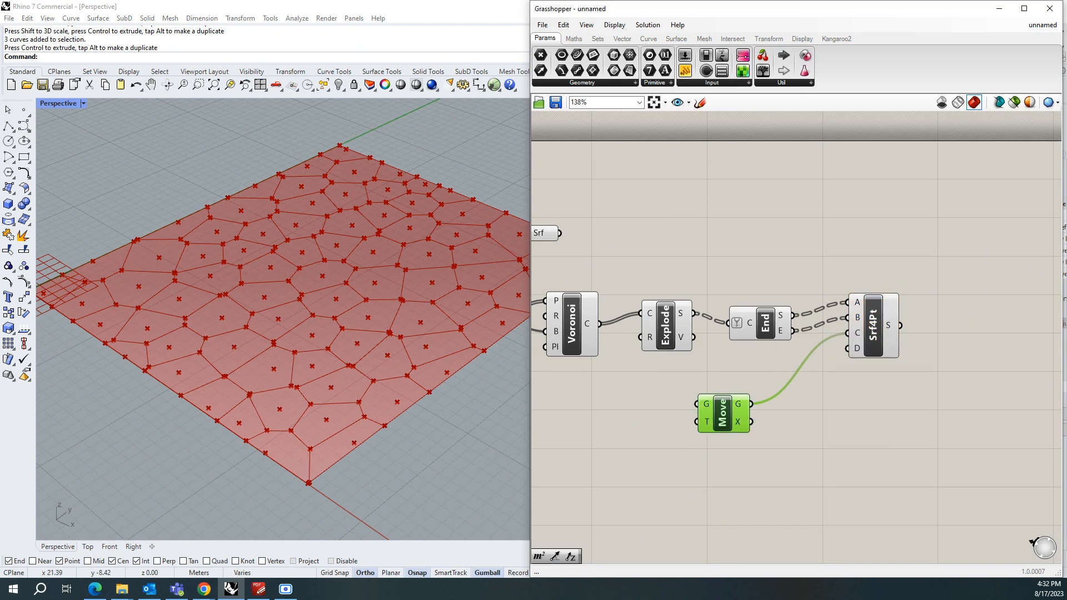
Feed the Populate 2D points into Move's geometry input and graft Move's geometry output
scroll(742, 385, "down", 2)
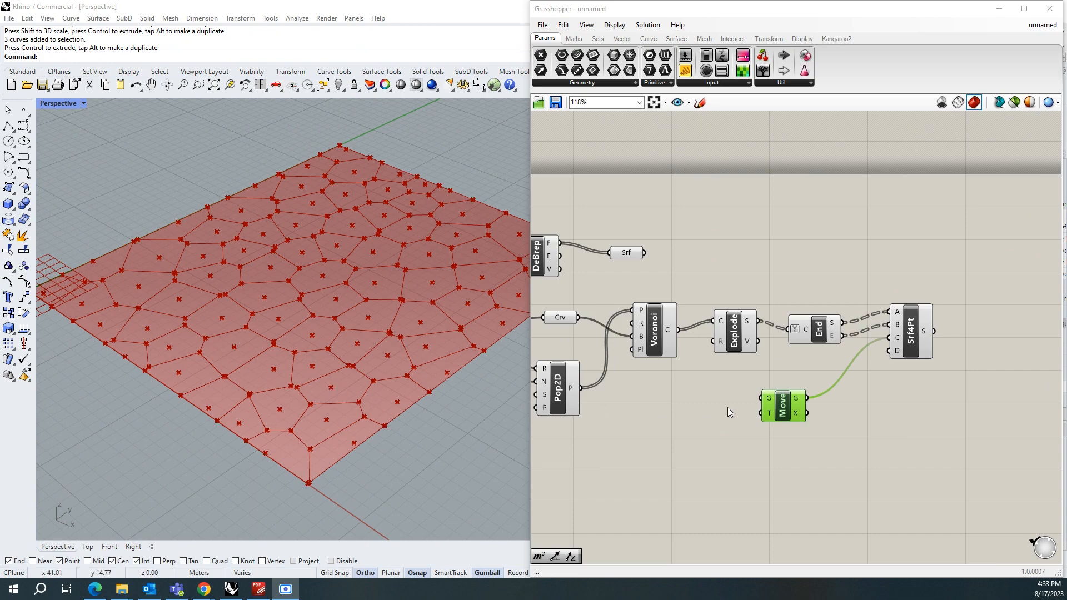
left_click_drag(582, 388, 760, 399)
mouse_move(374, 422)
right_mouse_down()
mouse_move(428, 369)
mouse_move(428, 391)
mouse_move(390, 395)
mouse_move(382, 381)
mouse_move(374, 393)
mouse_move(388, 419)
right_mouse_up()
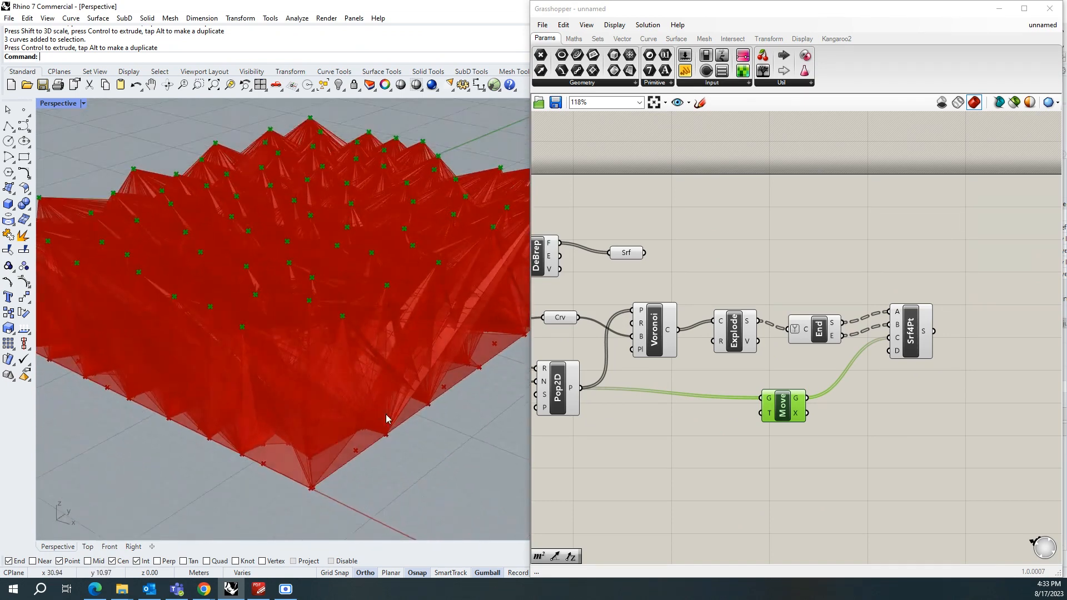
right_click(797, 404)
left_click(831, 472)
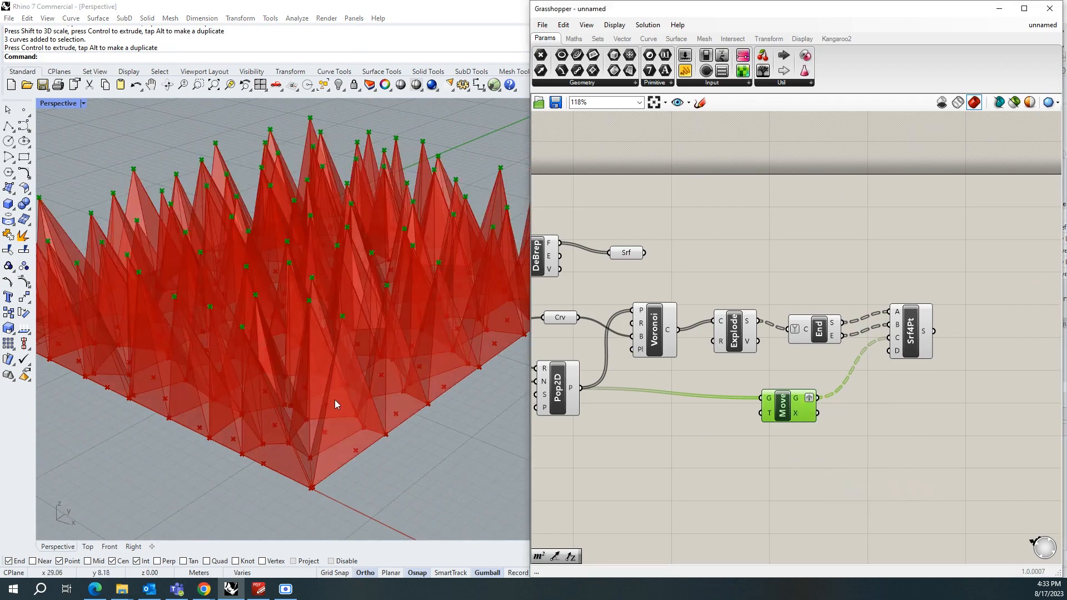
right_click_drag(334, 399, 384, 357)
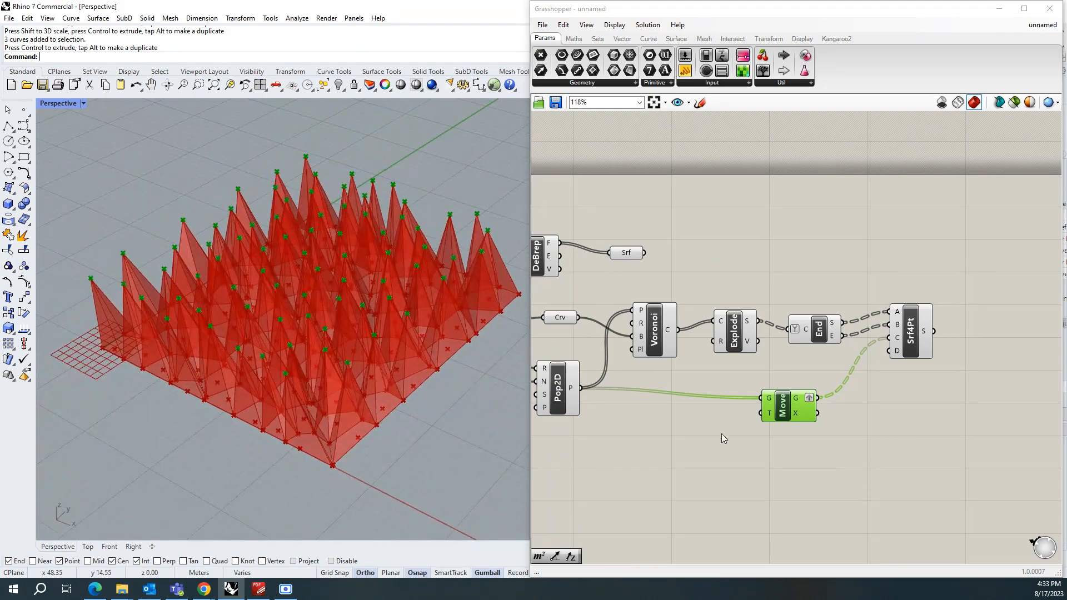
Add a Unit Z vector, connect it to Move's Motion input, and check the faceted surfaces in the Perspective viewport
mouse_move(767, 418)
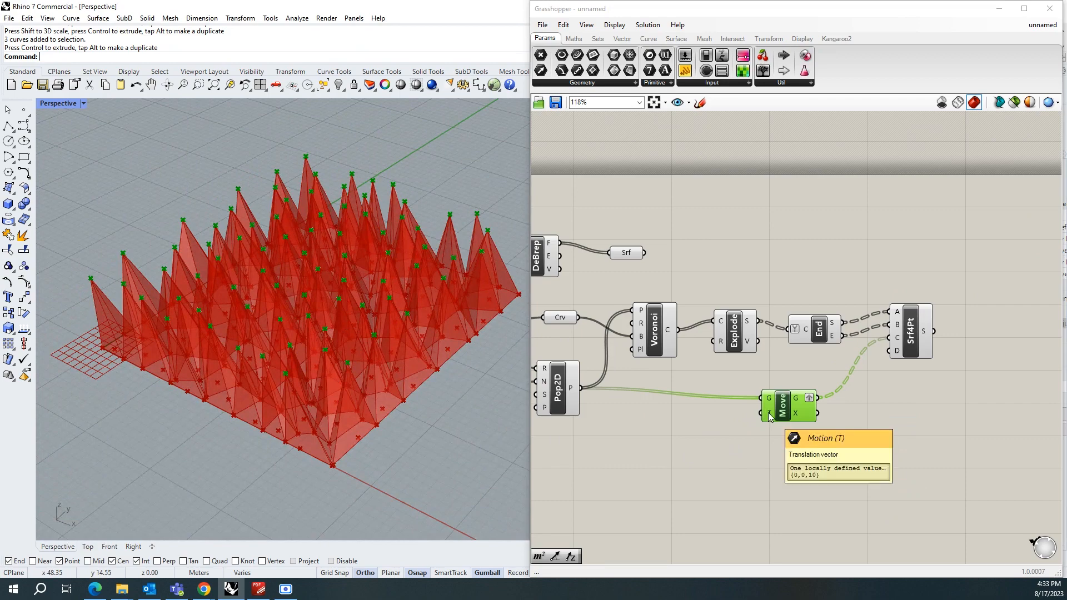
double_click(718, 426)
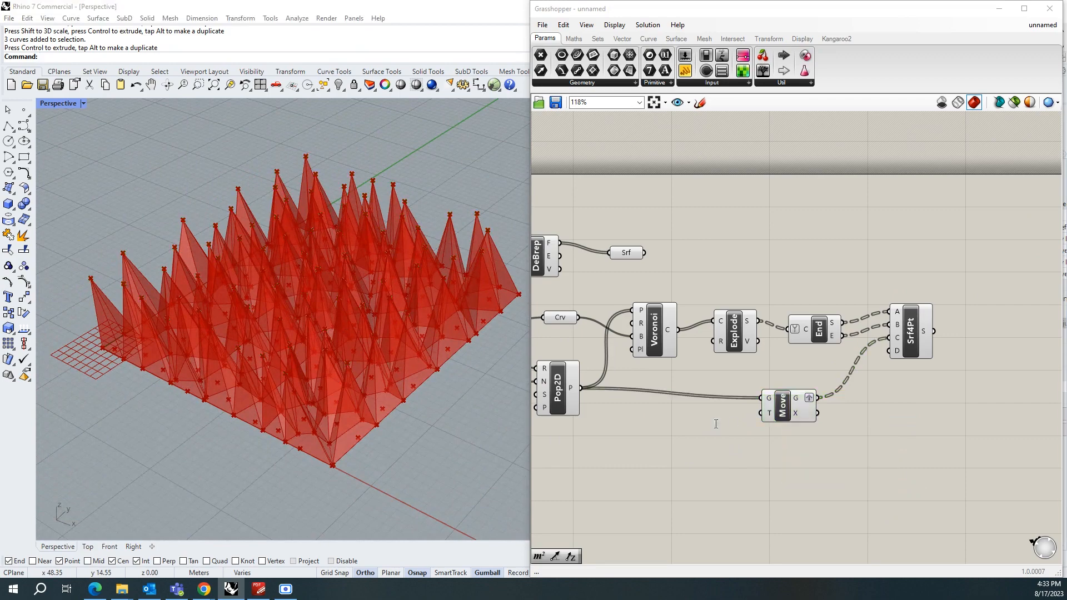
type("u")
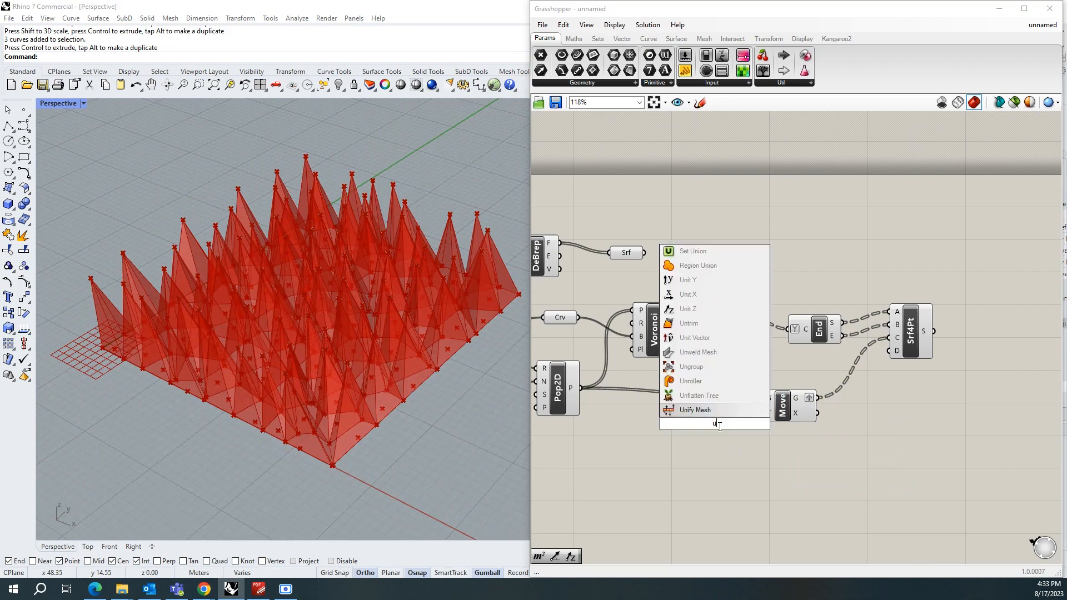
type("nitz")
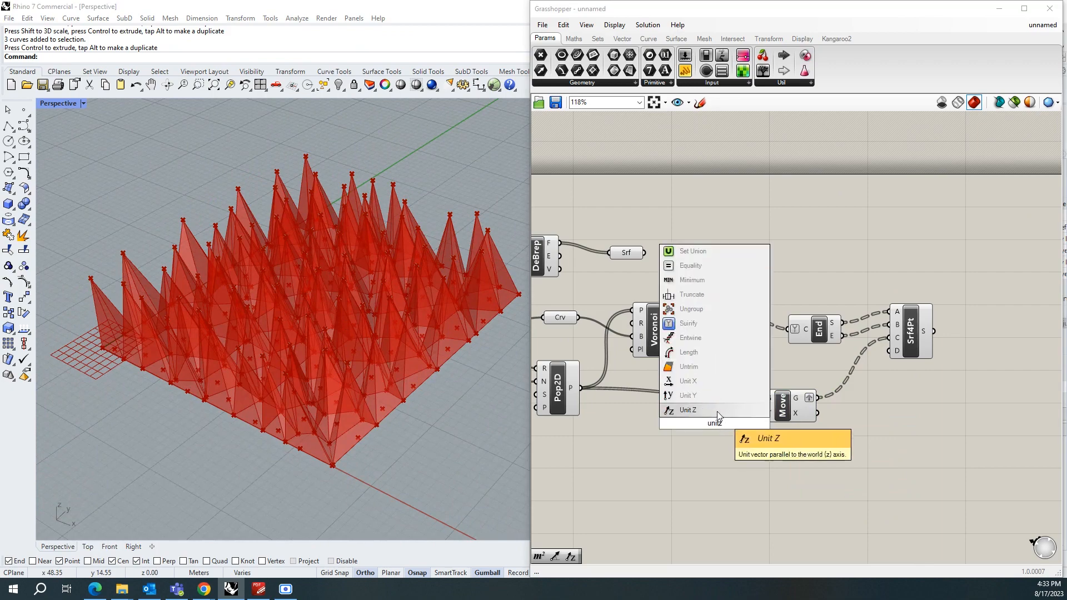
left_click(718, 416)
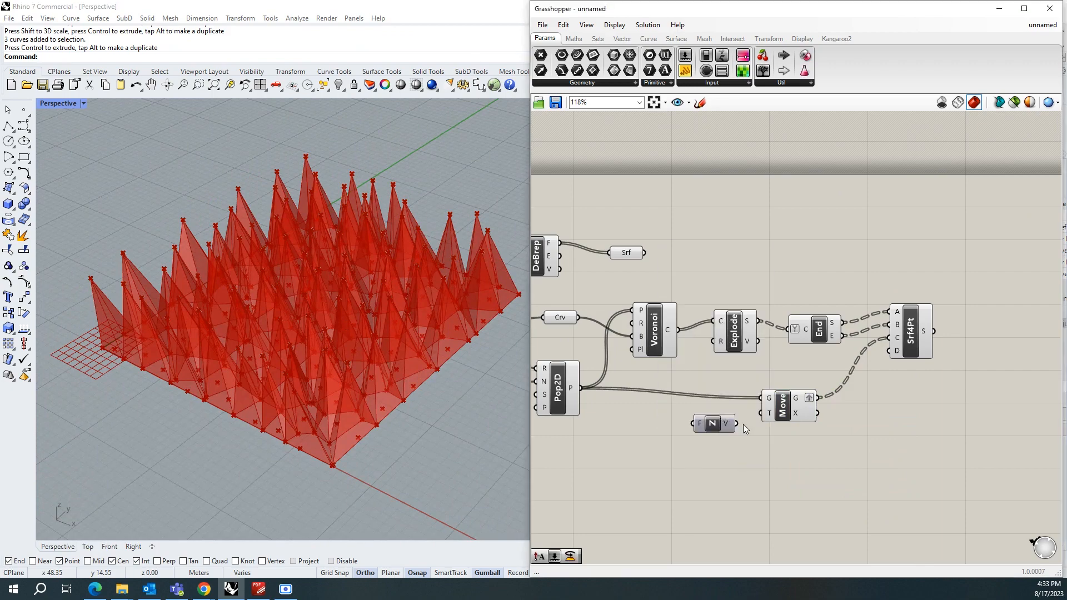
left_click_drag(737, 423, 764, 417)
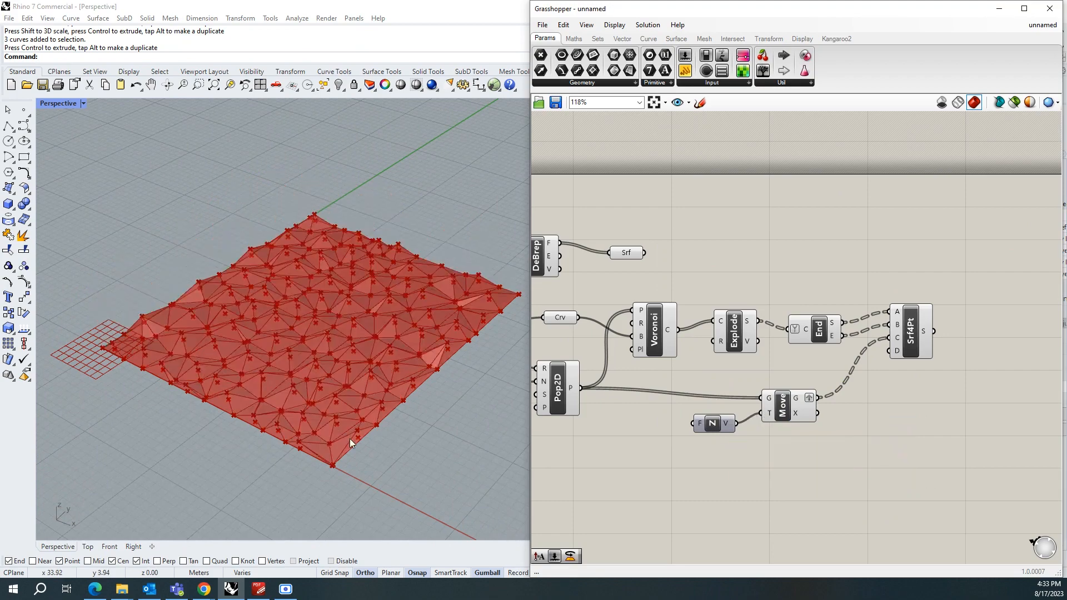
scroll(339, 445, "up", 3)
right_click_drag(329, 452, 400, 413)
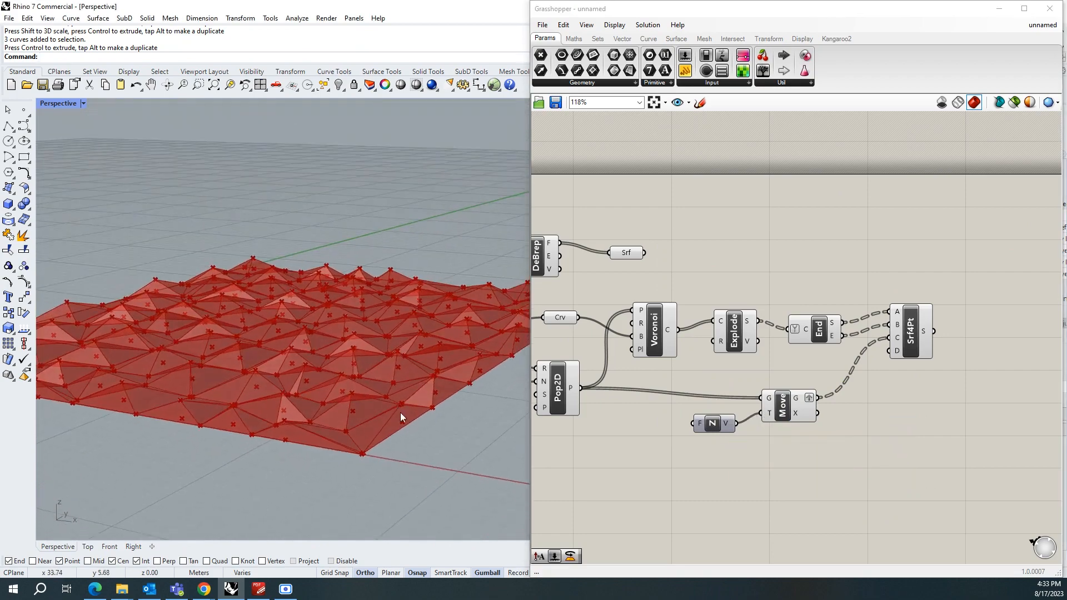
Add a number slider of 0.5 and place it below the Populate 2D component
double_click(648, 452)
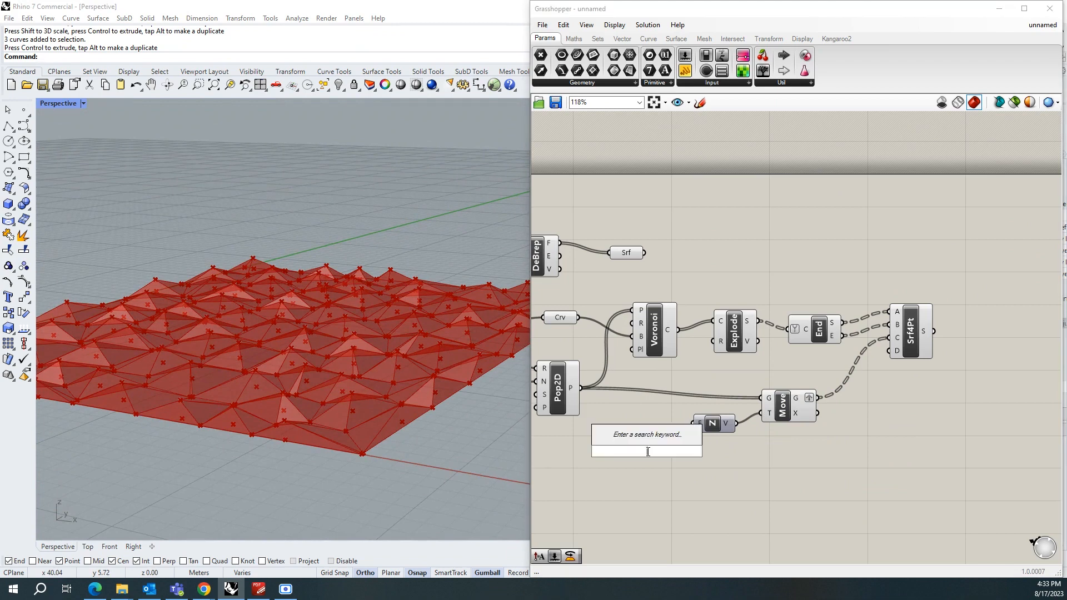
type("0.5")
key("Return")
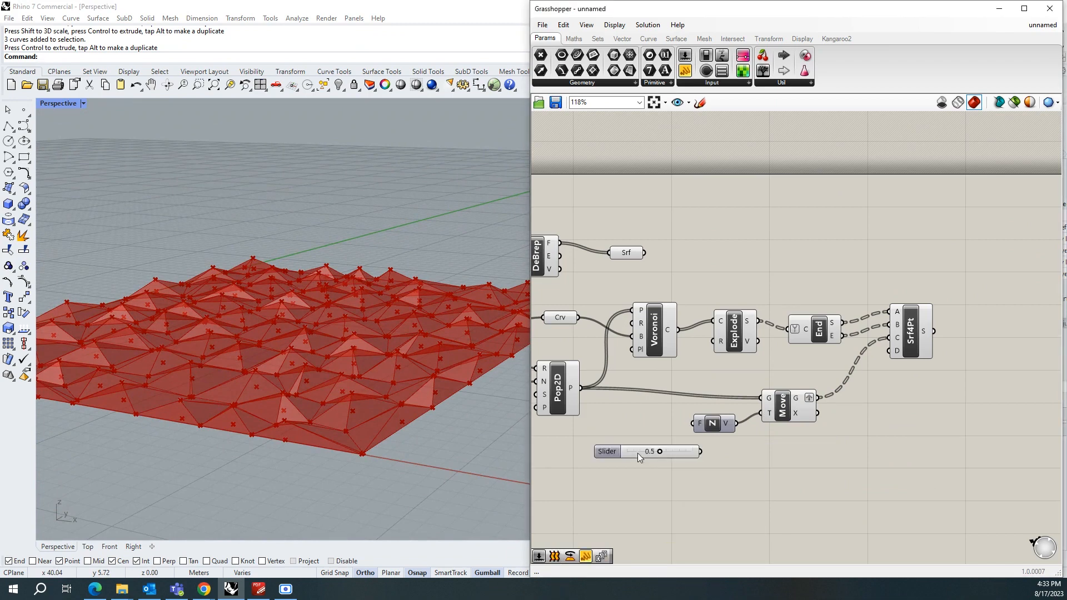
scroll(795, 431, "down", 2)
scroll(643, 446, "up", 2)
left_click_drag(660, 447, 587, 455)
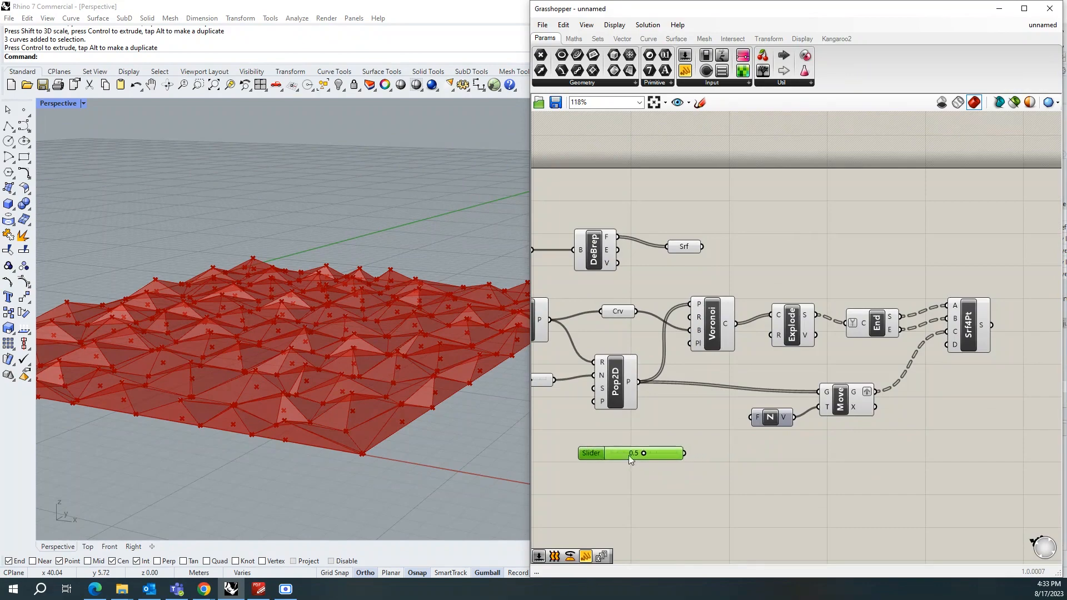
Connect the number slider to Unit Z's Factor input, set it to 0.8, and check the panels from a higher view angle
left_click_drag(686, 453, 752, 417)
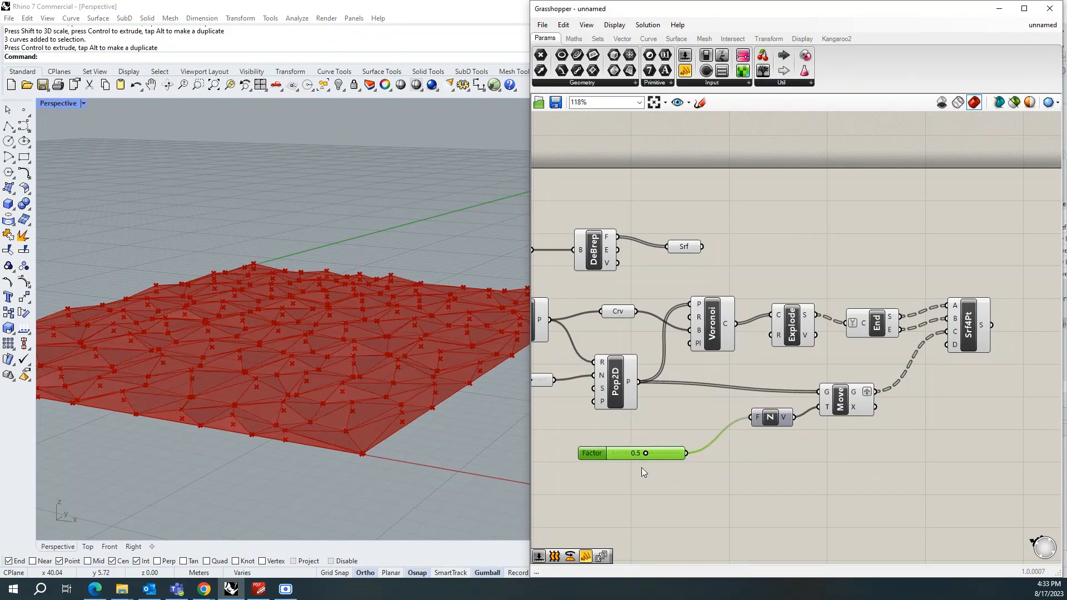
mouse_move(645, 452)
left_mouse_down()
mouse_move(675, 452)
mouse_move(665, 457)
left_mouse_up()
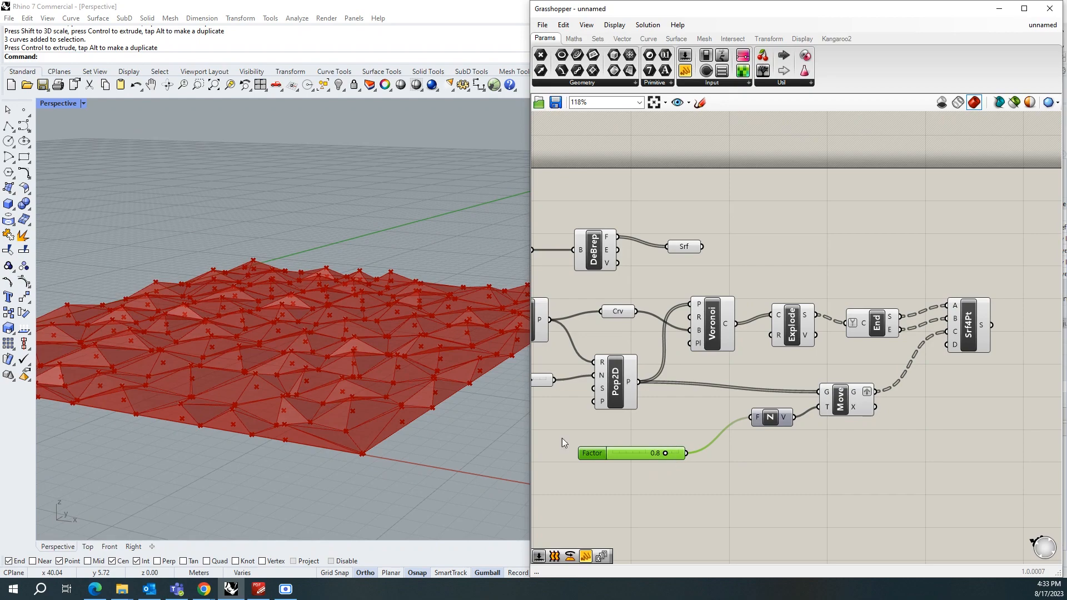
right_click_drag(398, 413, 195, 348)
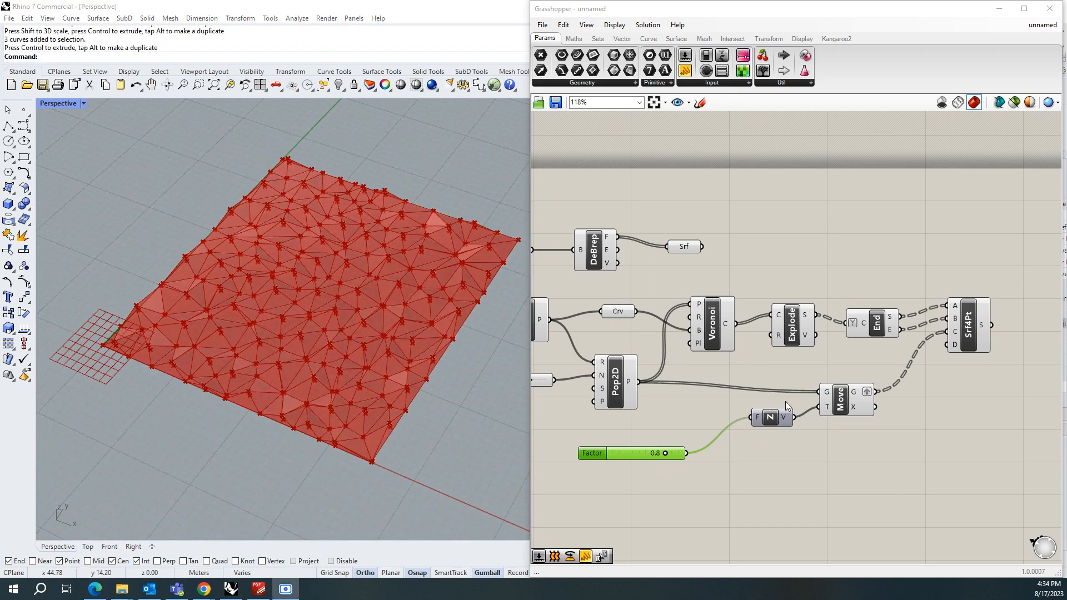
Add a Brep Join component after 4Point Surface, feed it the surface output, and flatten its Breps input
scroll(720, 347, "down", 1)
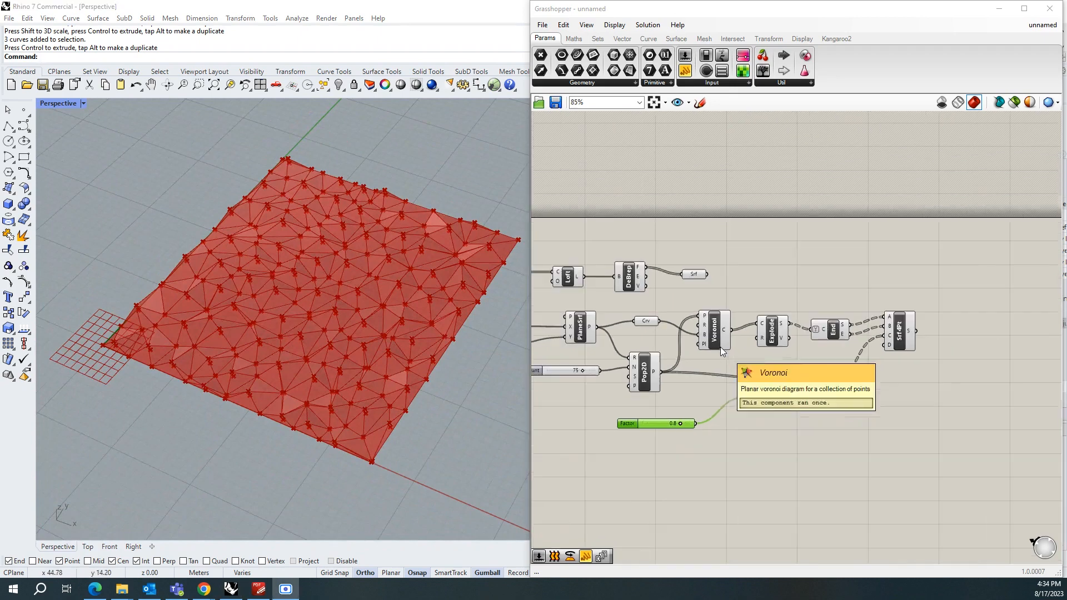
scroll(973, 333, "up", 3)
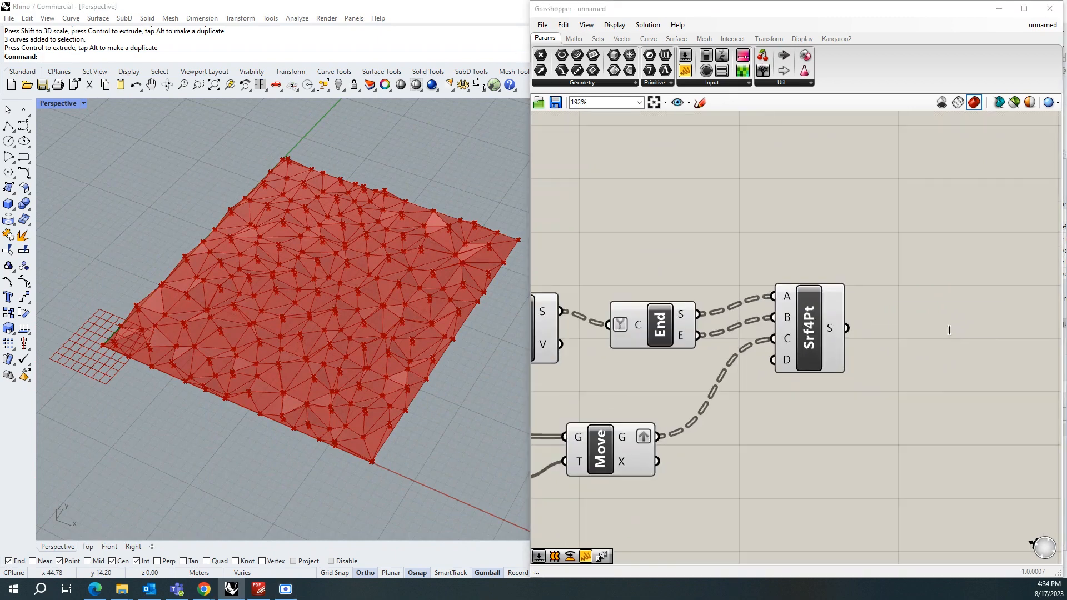
double_click(949, 332)
type("bre")
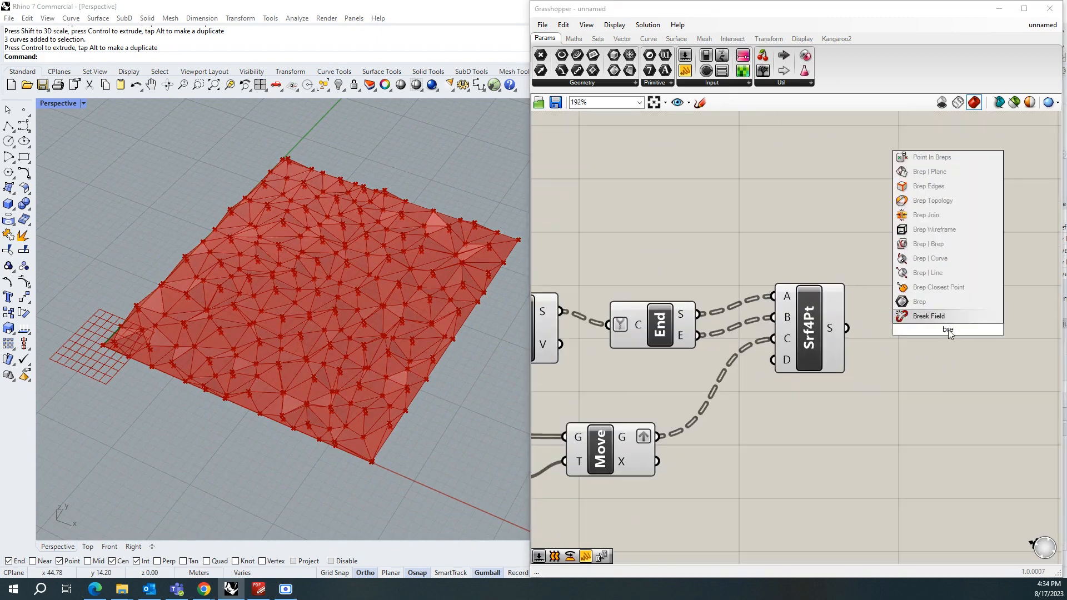
left_click(927, 216)
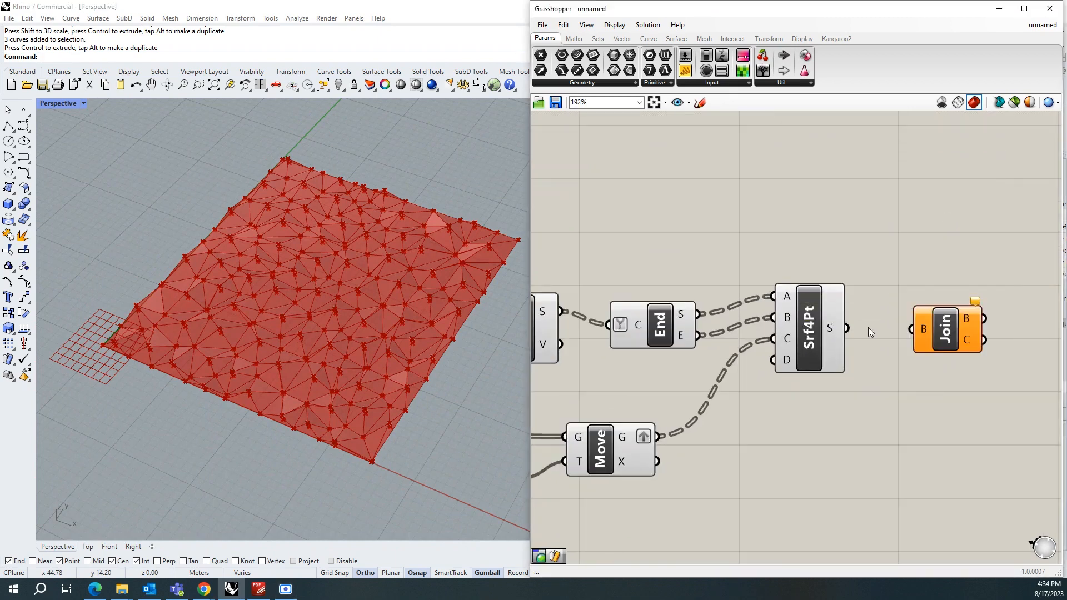
left_click_drag(847, 328, 910, 330)
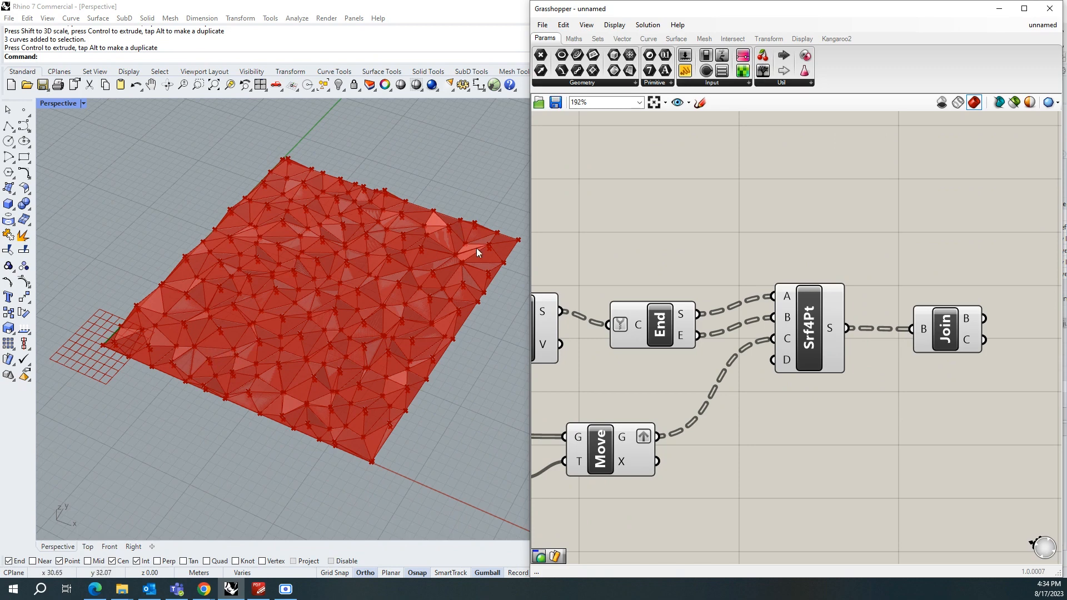
right_click(924, 329)
left_click(966, 417)
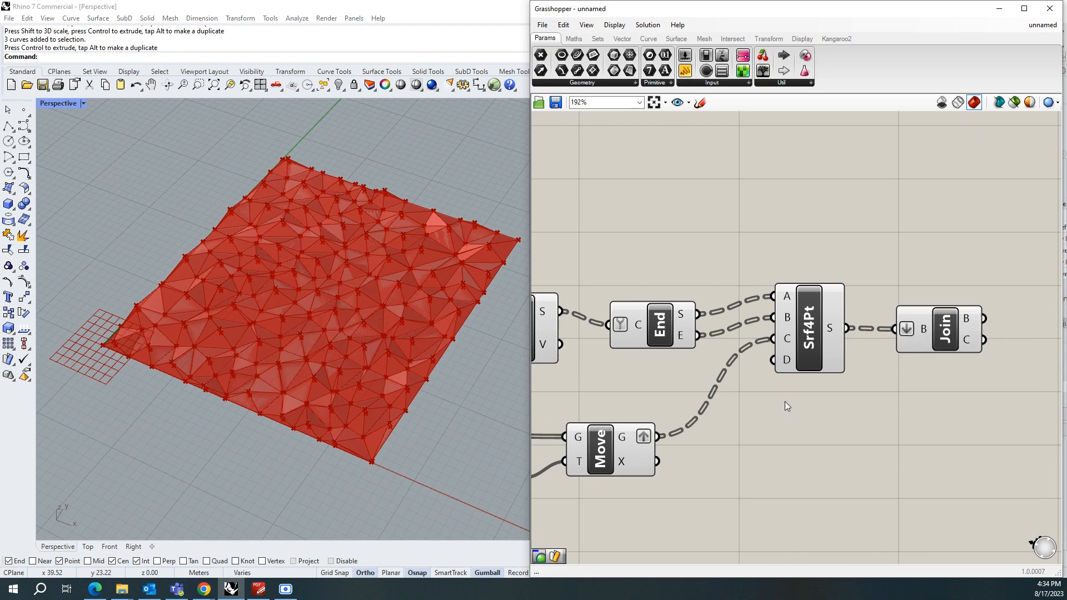
Move the Curve, Loft, Deconstruct Brep and Surface group along the canvas to sit above 4Point Surface and Brep Join
scroll(837, 367, "down", 5)
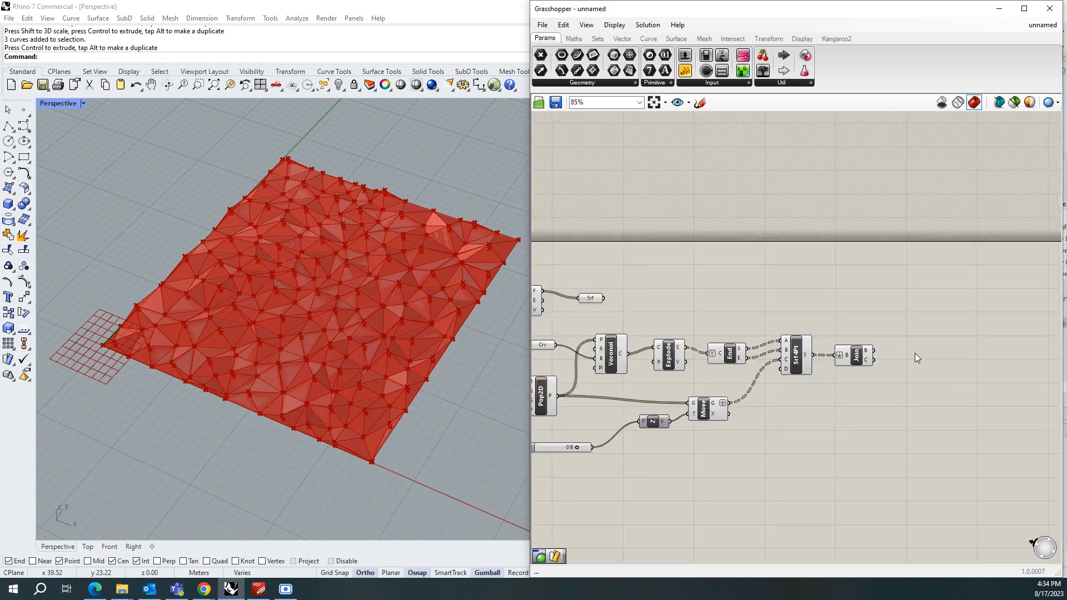
scroll(662, 289, "up", 1)
left_click_drag(754, 279, 820, 307)
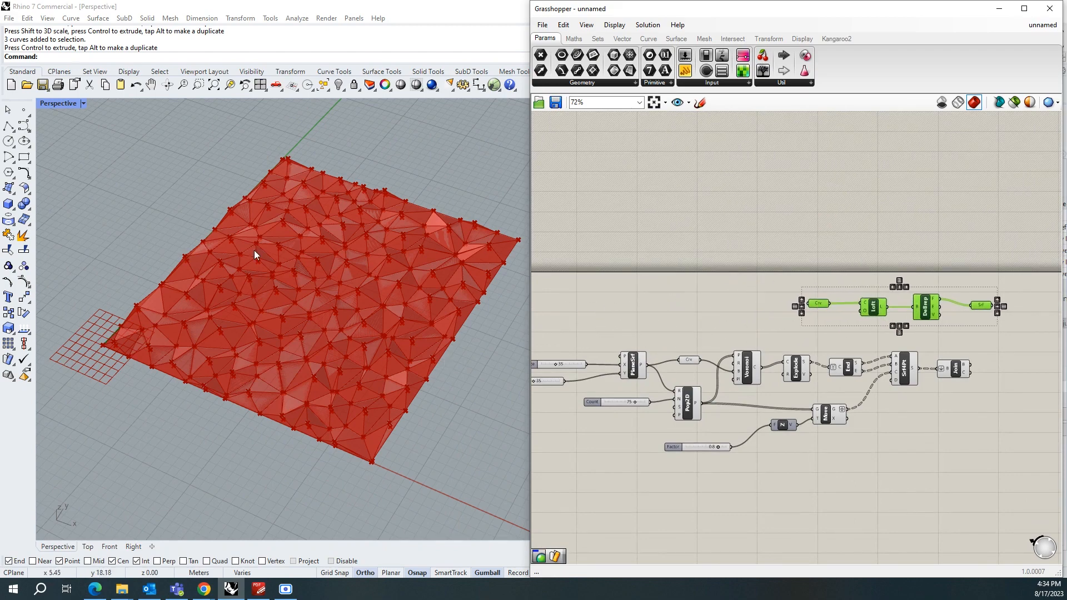
scroll(389, 334, "down", 3)
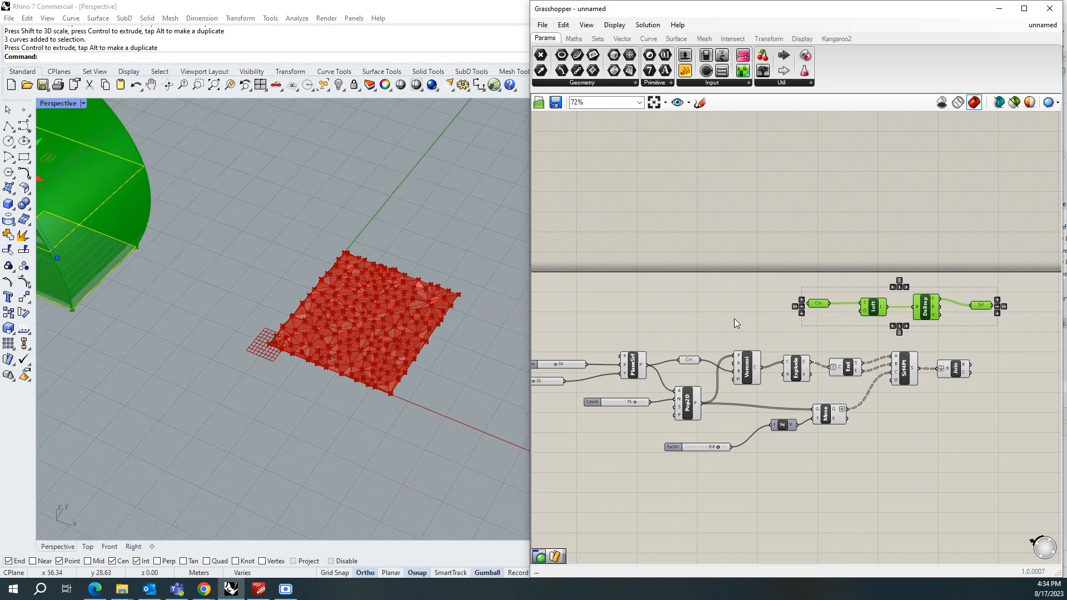
scroll(1035, 362, "up", 3)
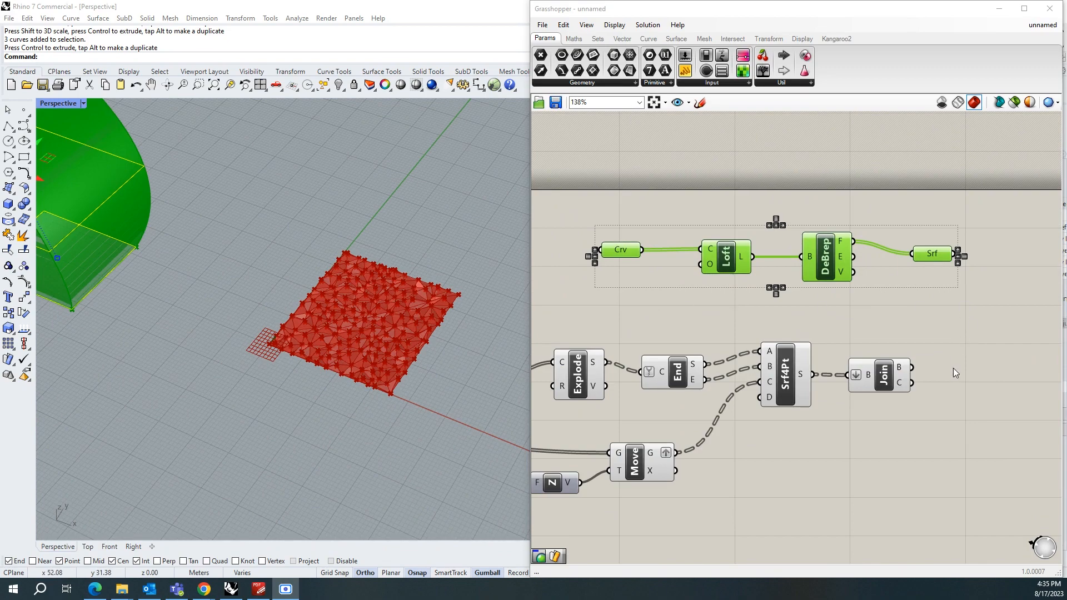
Add a Surface Morph component well beyond Brep Join and connect Join's Breps output to its Geometry input
scroll(795, 360, "down", 3)
scroll(1009, 369, "up", 4)
double_click(922, 338)
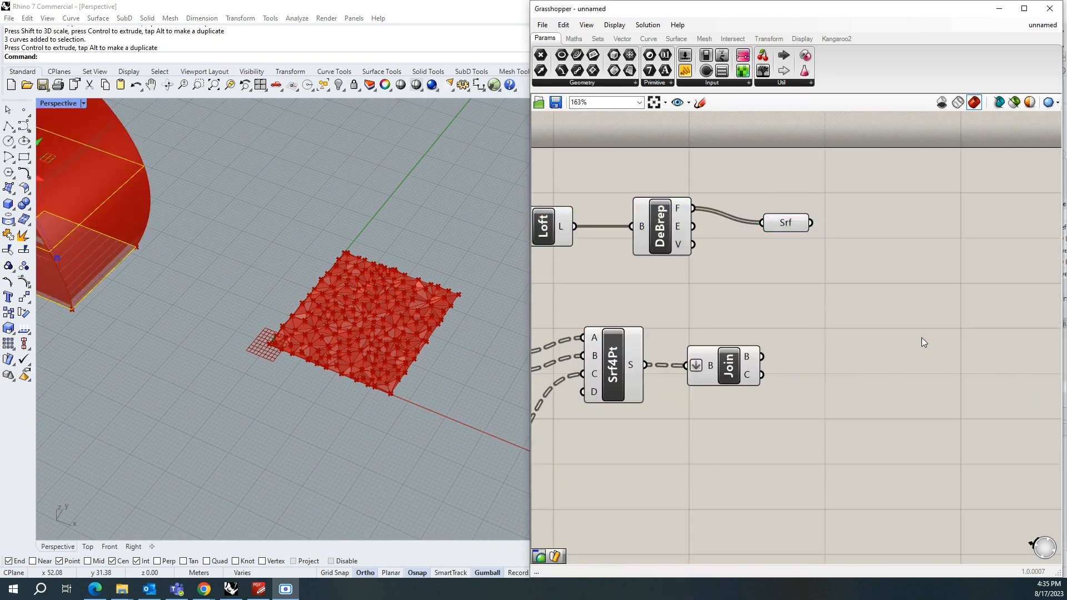
type("surf")
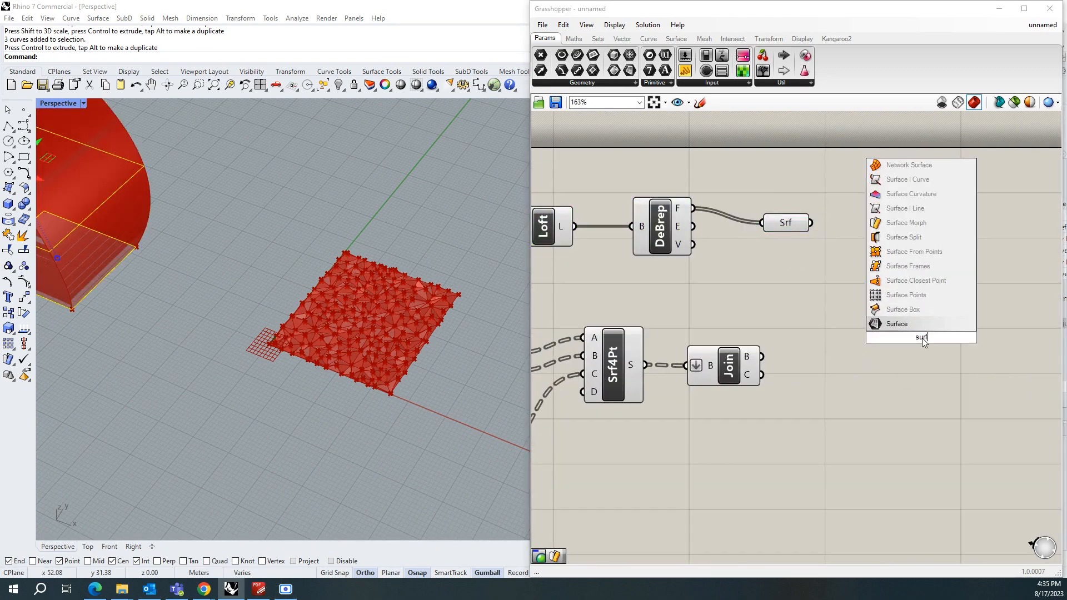
type("acemor")
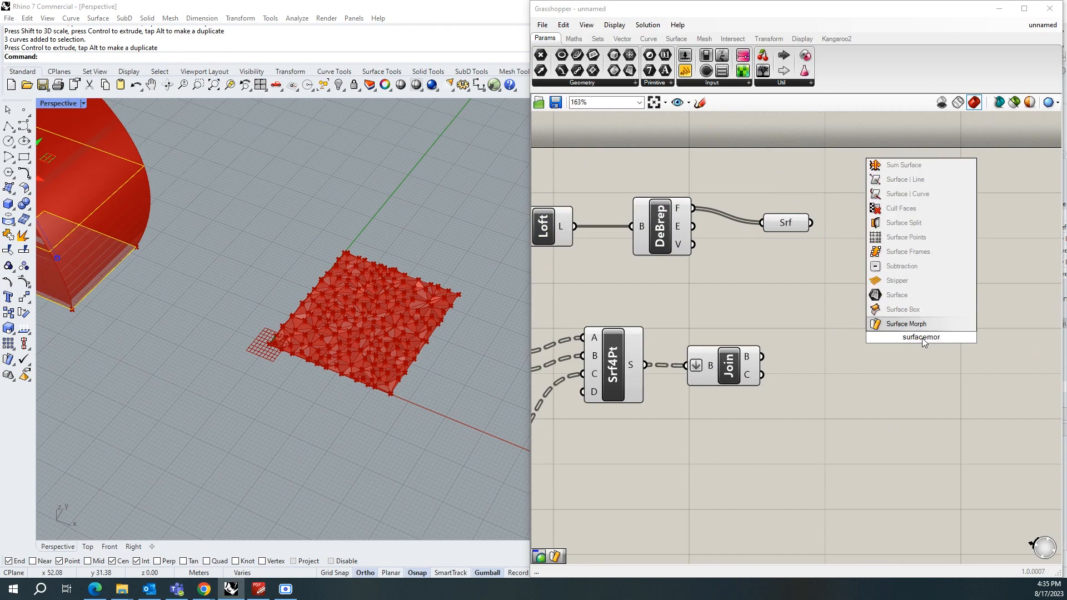
left_click(920, 324)
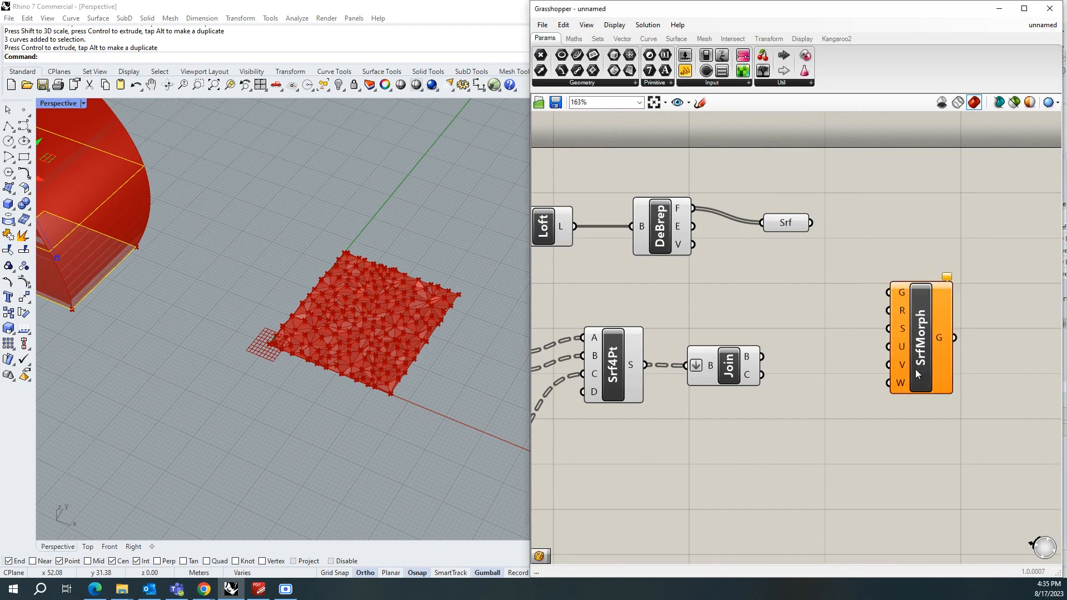
left_click_drag(926, 332, 906, 382)
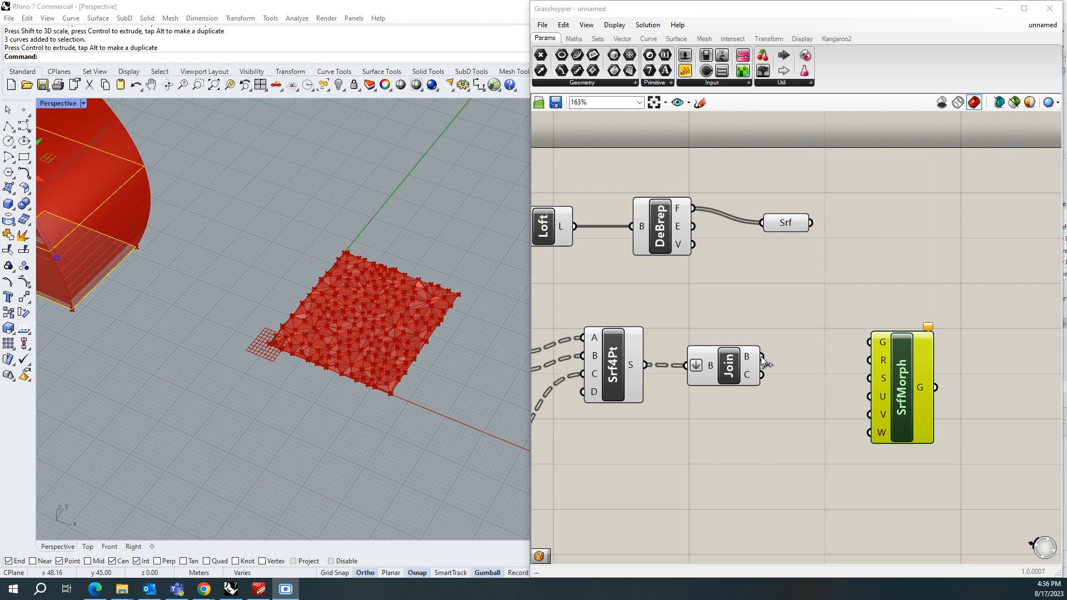
left_click_drag(762, 357, 860, 345)
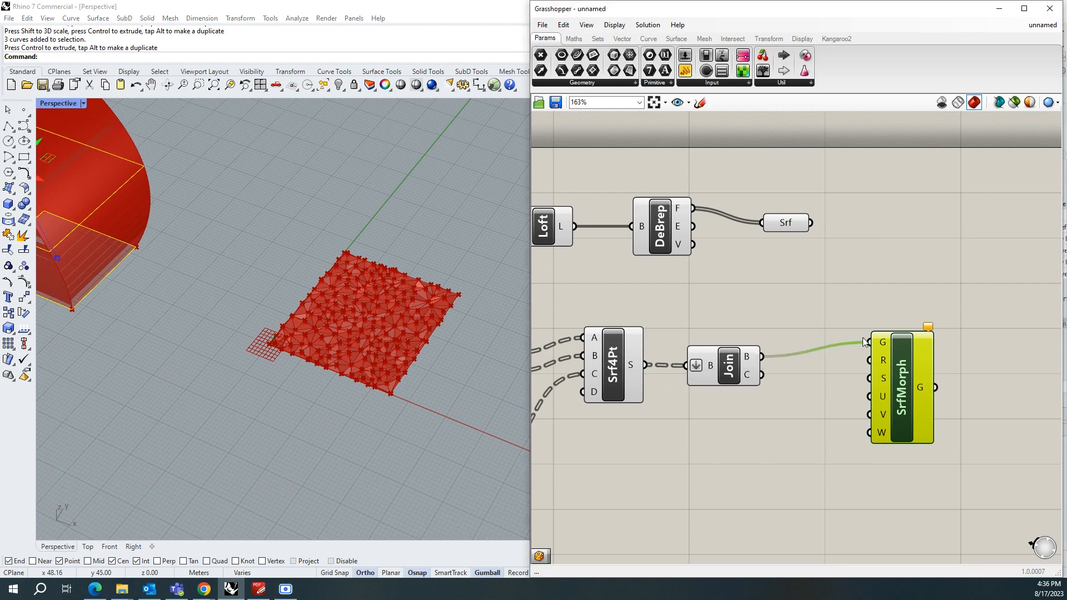
left_click_drag(879, 366, 945, 362)
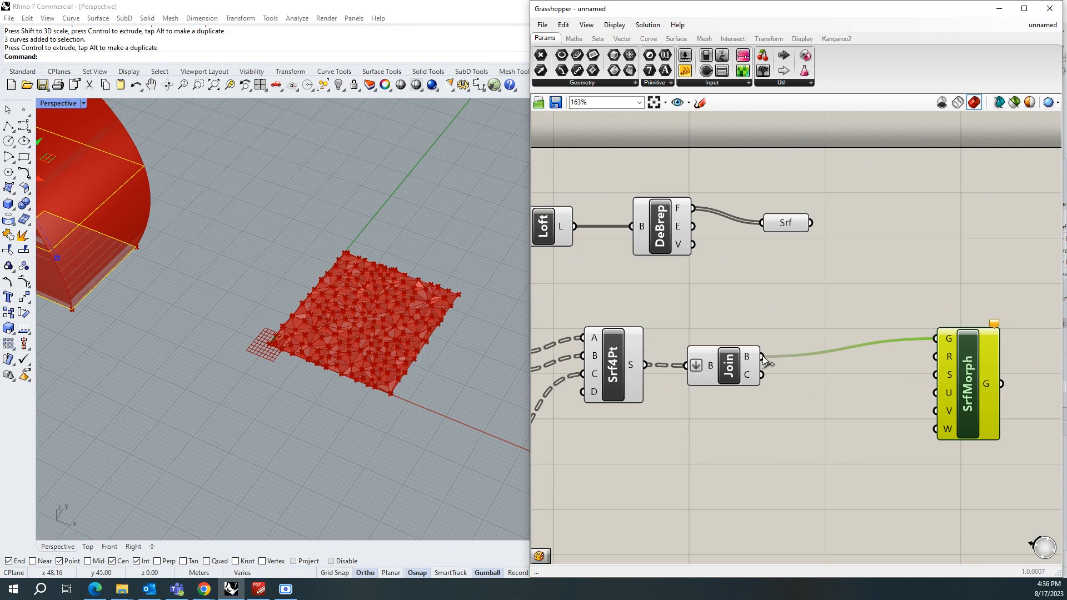
Add a Bounding Box below Brep Join, feed it the joined breps, and connect its Box output to Surface Morph's Reference input
double_click(813, 393)
type("boun")
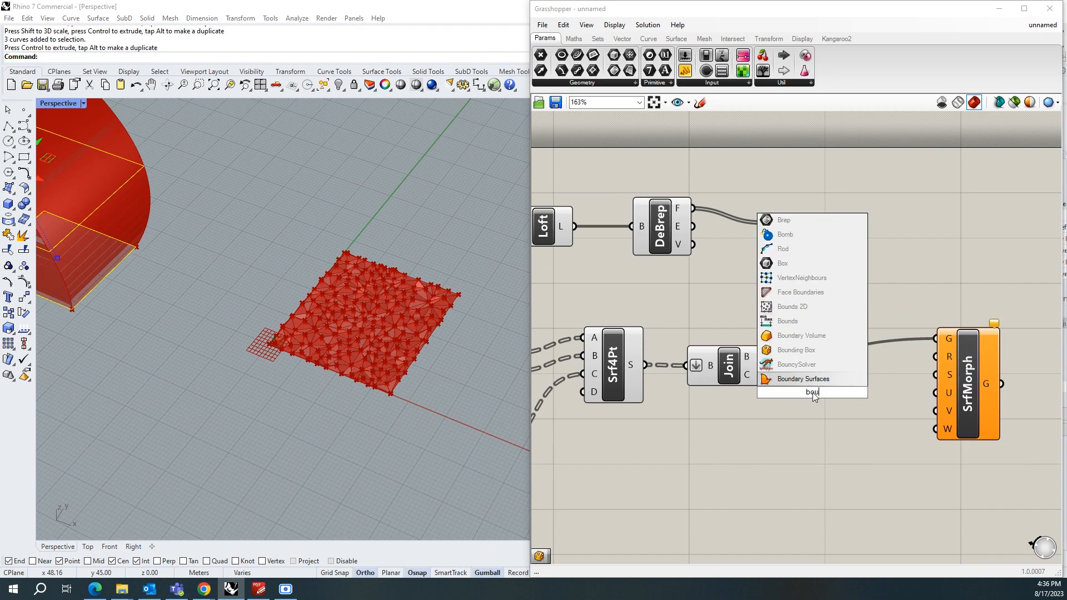
left_click(796, 350)
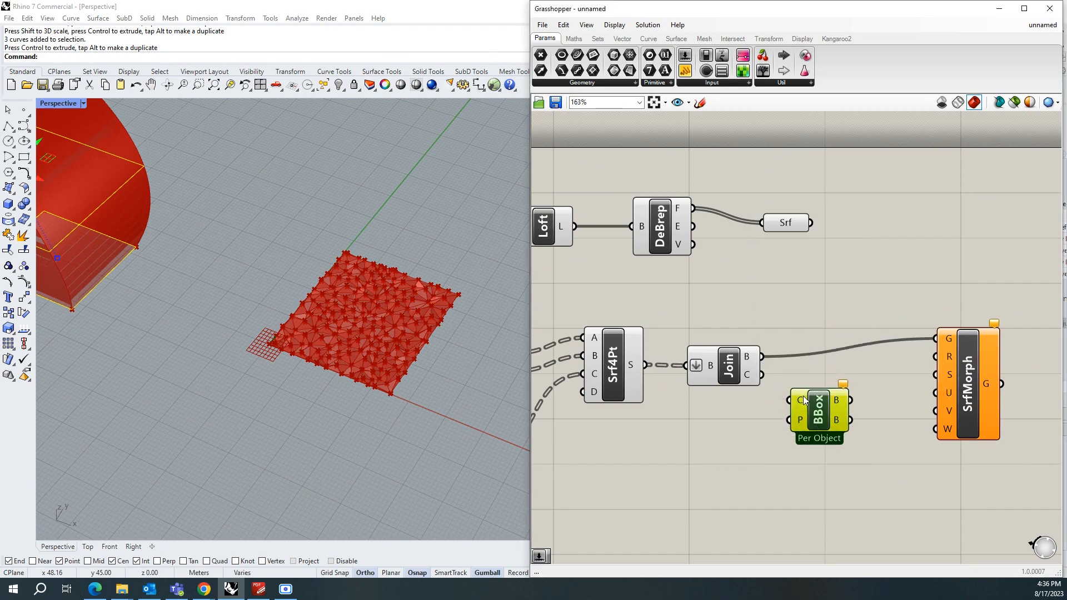
left_click_drag(766, 366, 790, 401)
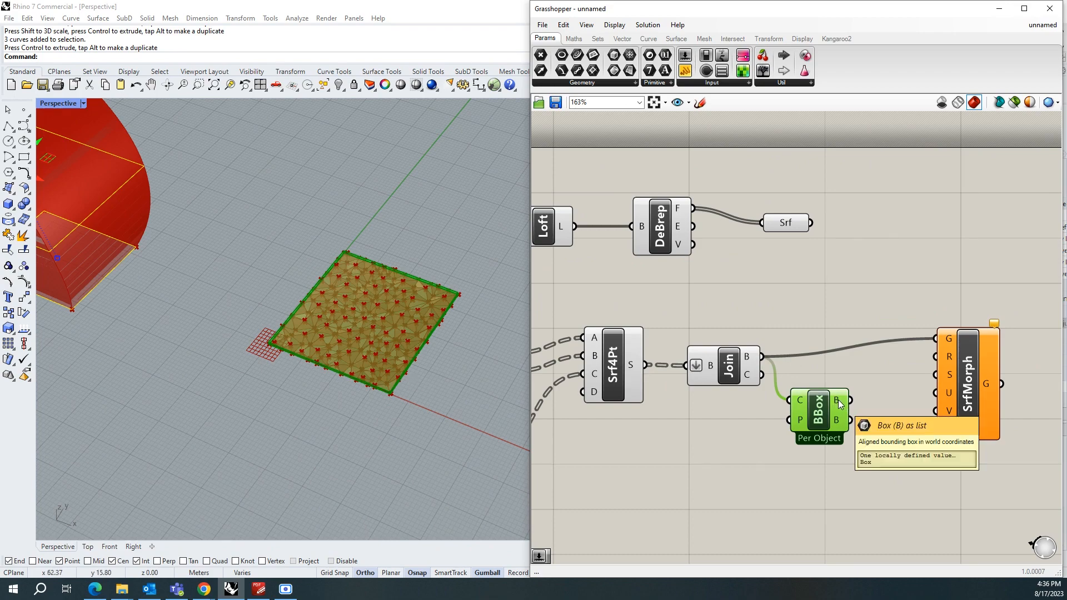
left_click_drag(840, 402, 936, 357)
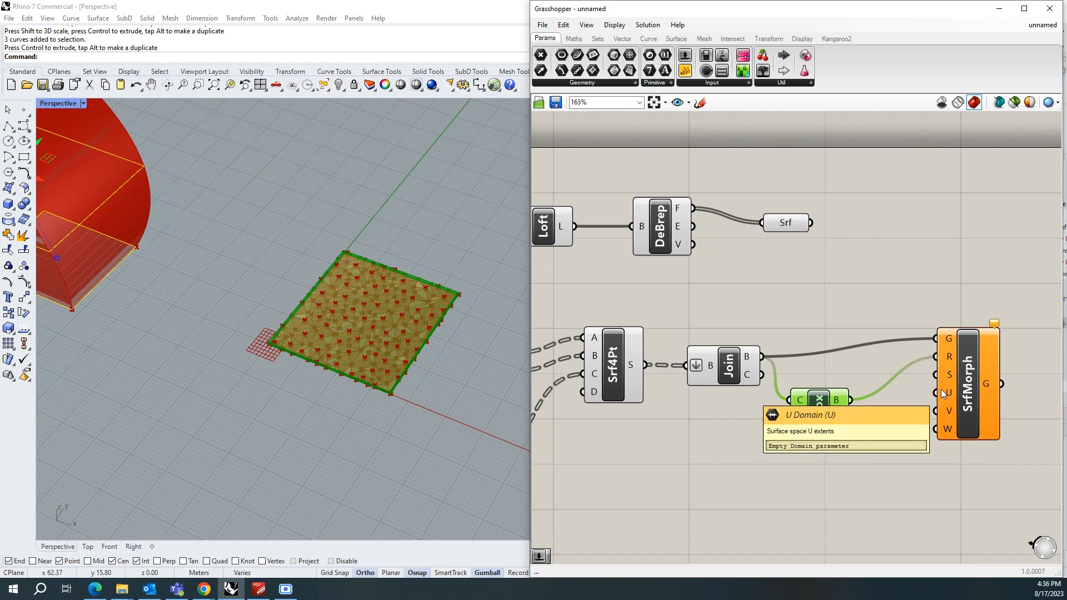
Add a number slider of 1 below Bounding Box and connect it to Surface Morph's U Domain and V Domain inputs
scroll(834, 371, "down", 1)
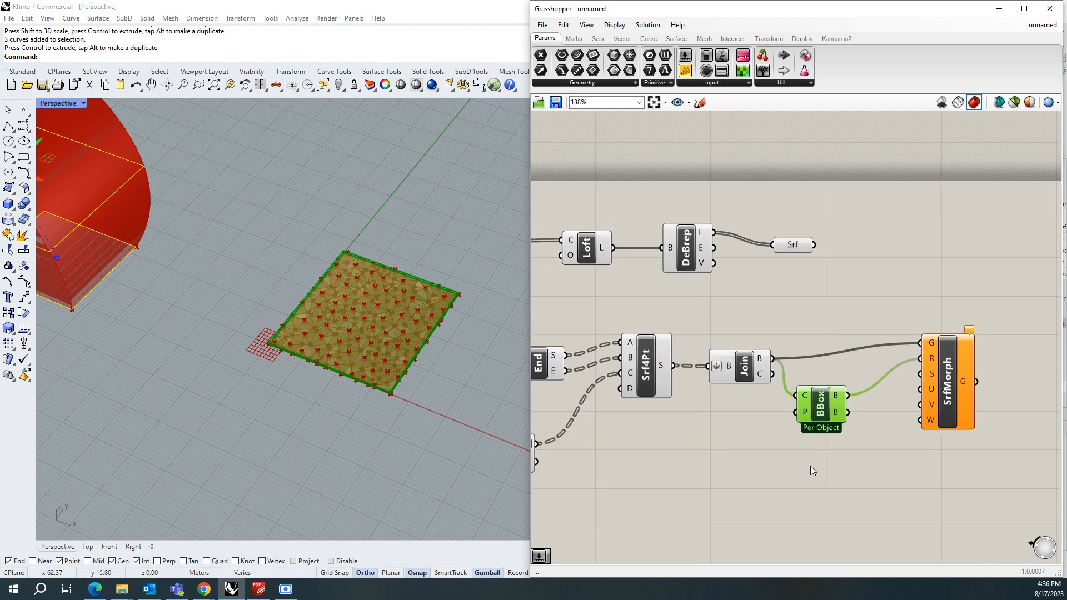
scroll(813, 471, "up", 1)
double_click(779, 462)
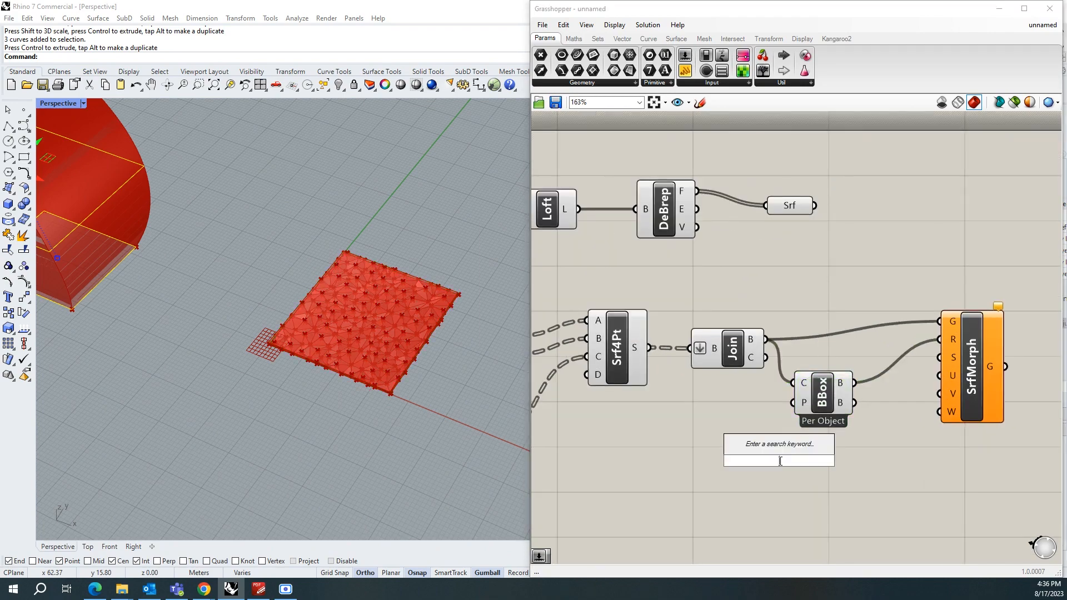
type("1")
key("Return")
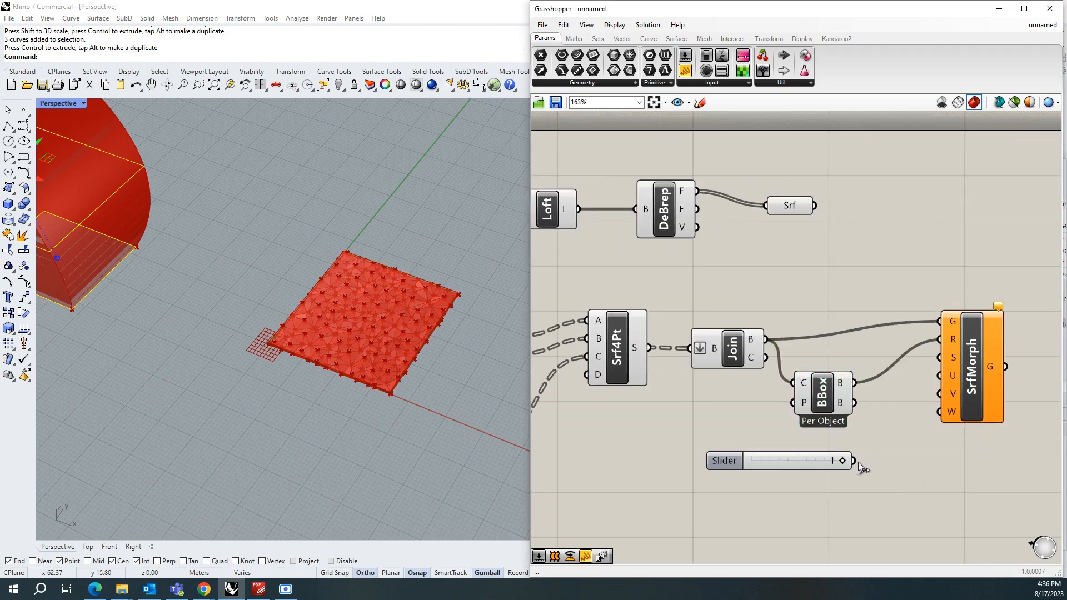
left_click_drag(856, 462, 939, 376)
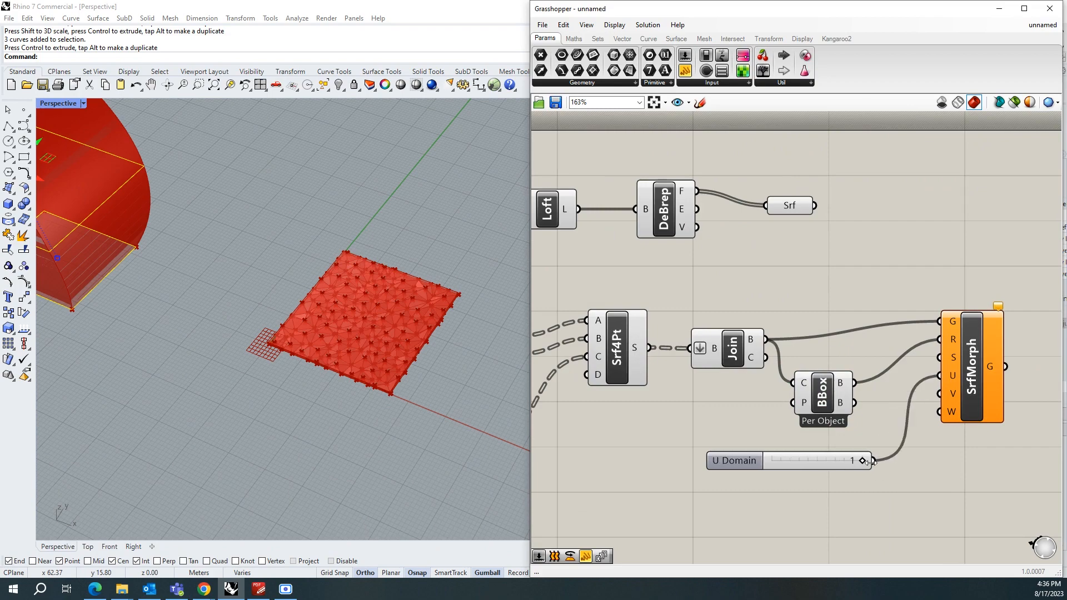
left_click_drag(872, 461, 940, 394)
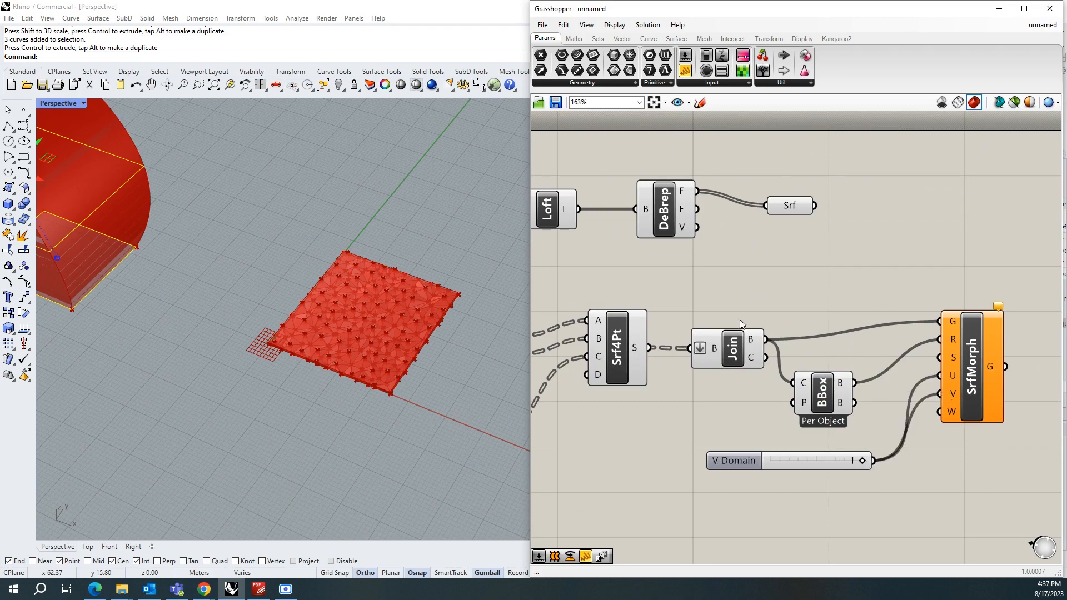
Move Surface Morph farther from Bounding Box and connect the Surface parameter after Deconstruct Brep to its Surface input
scroll(741, 324, "down", 2)
left_click(934, 353)
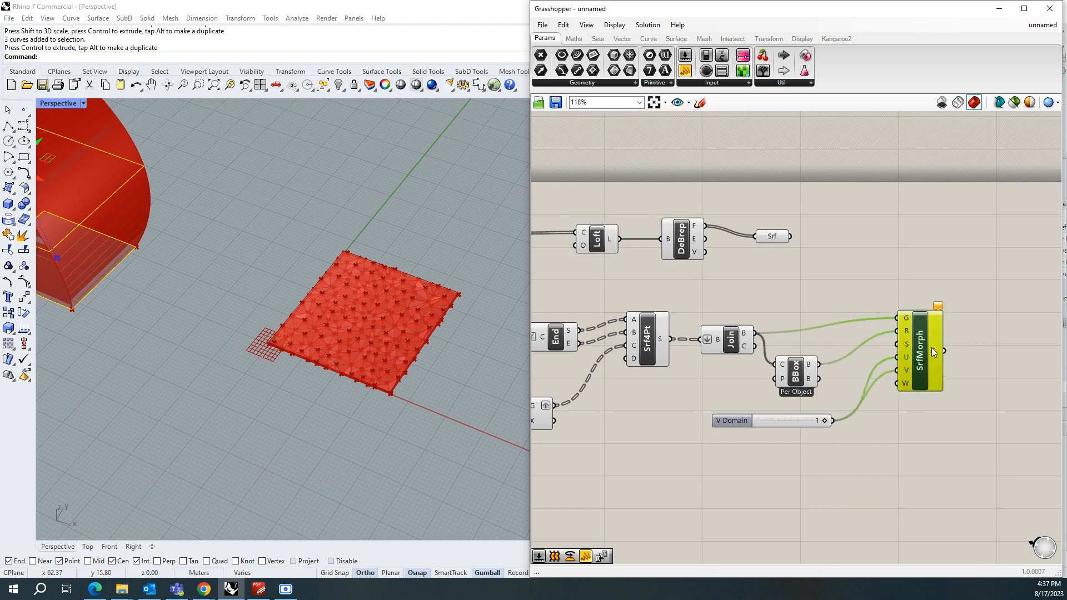
left_click_drag(934, 353, 977, 351)
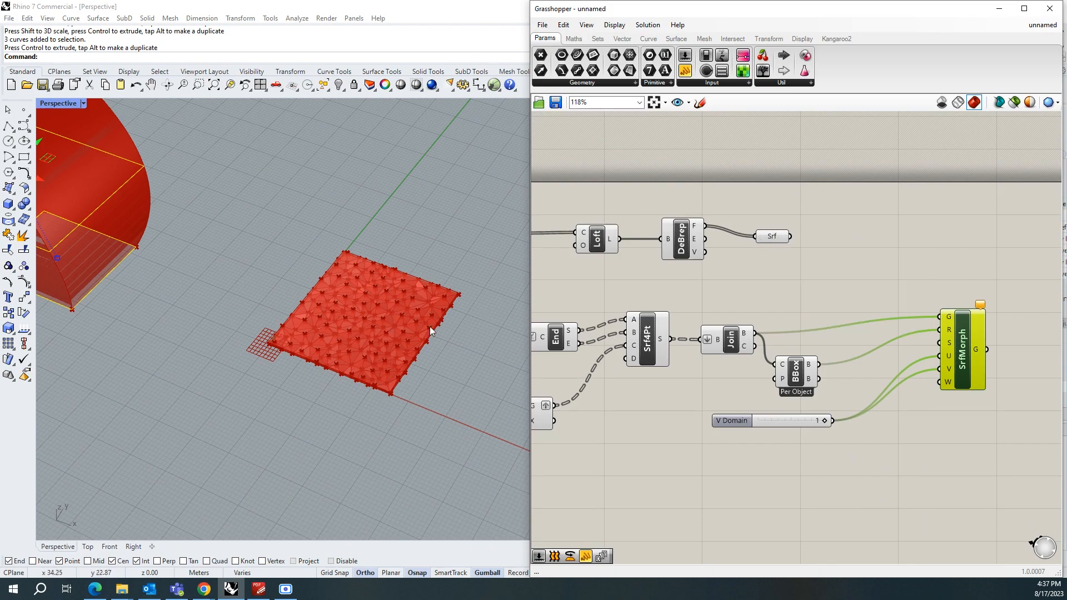
left_click_drag(790, 240, 941, 343)
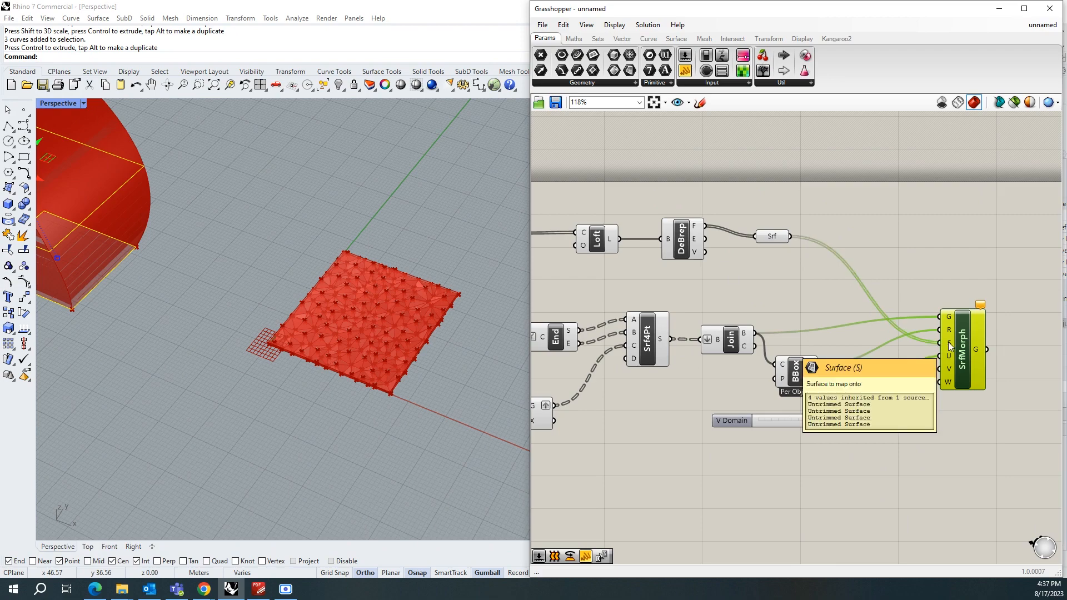
right_click(950, 346)
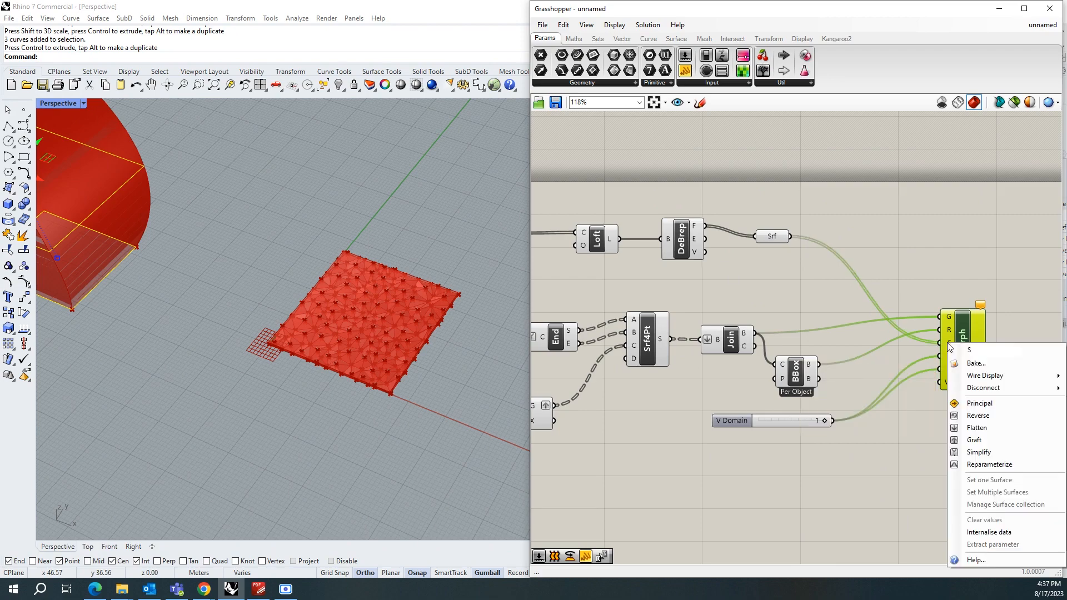
left_click(743, 210)
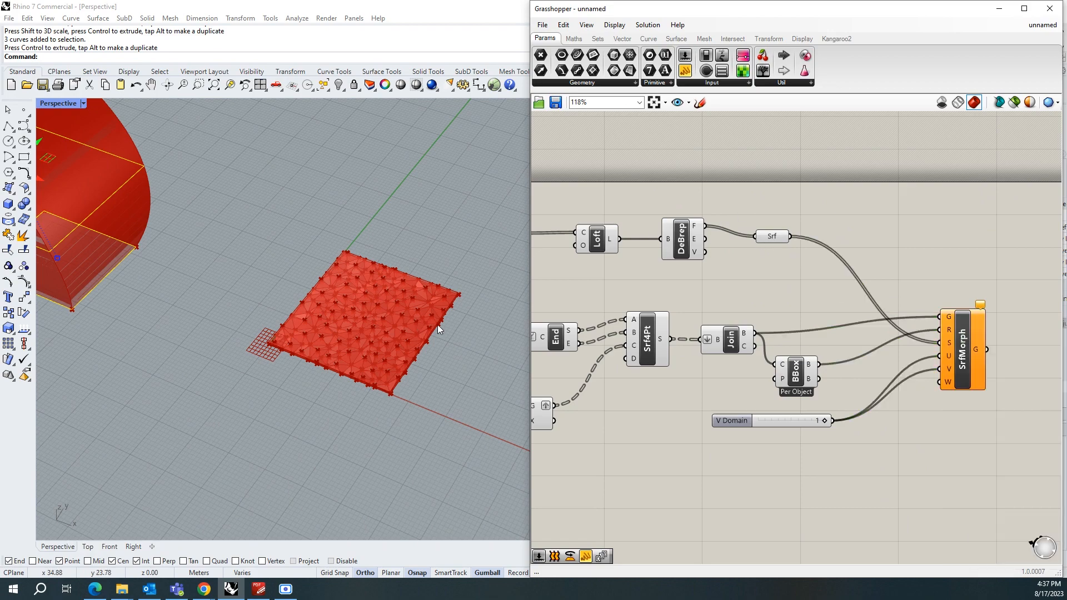
mouse_move(949, 346)
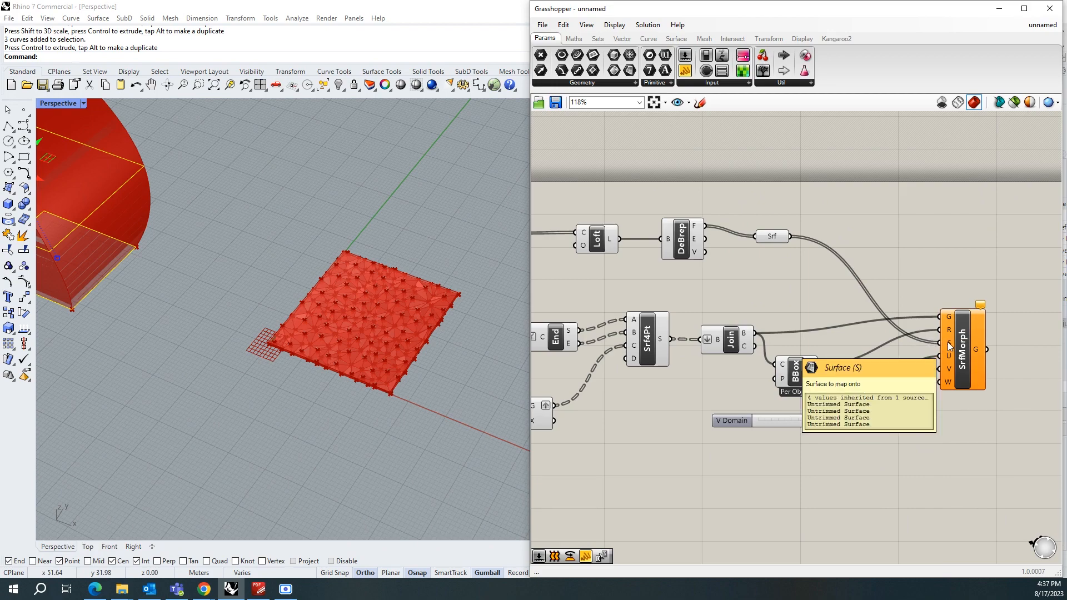
Reparameterize Surface Morph's Surface input and bring the lofted form into view
right_click(950, 345)
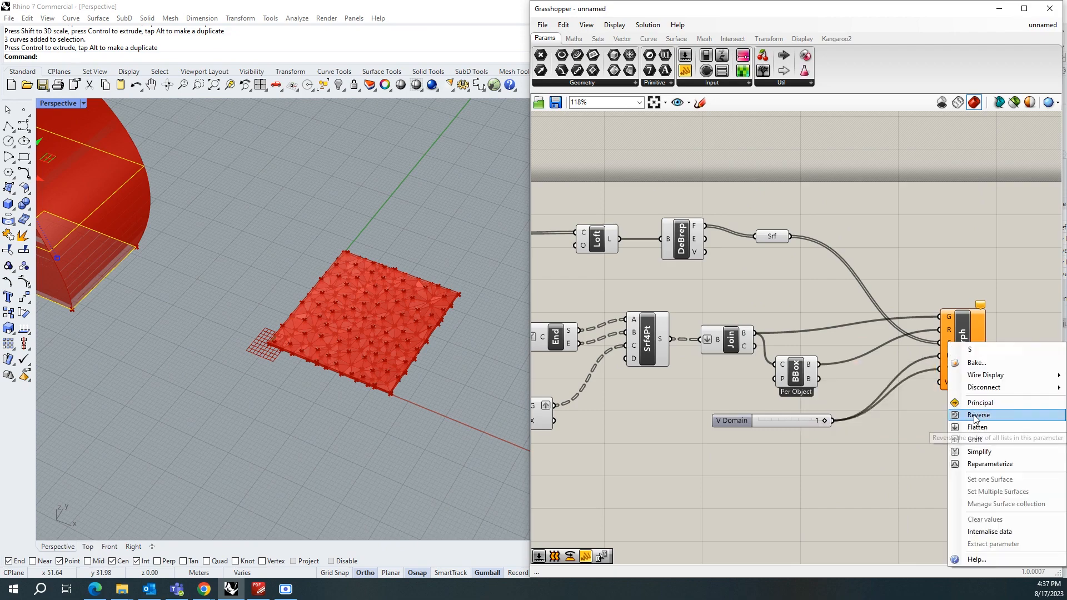
left_click(990, 464)
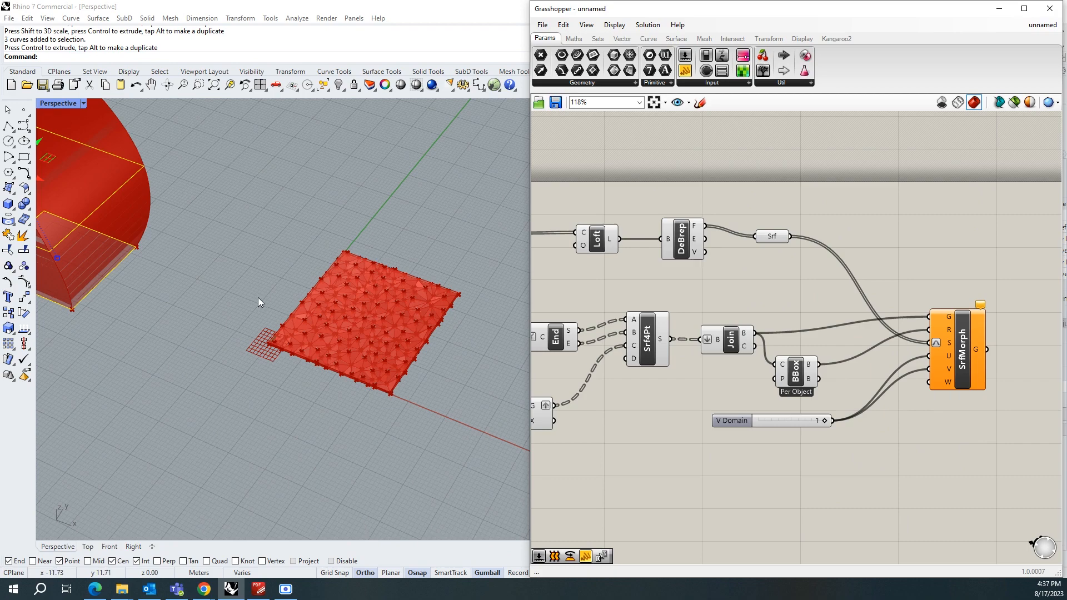
scroll(439, 308, "down", 2)
scroll(440, 308, "down", 4)
scroll(161, 226, "up", 6)
right_click_drag(320, 322, 332, 297)
scroll(252, 299, "down", 4)
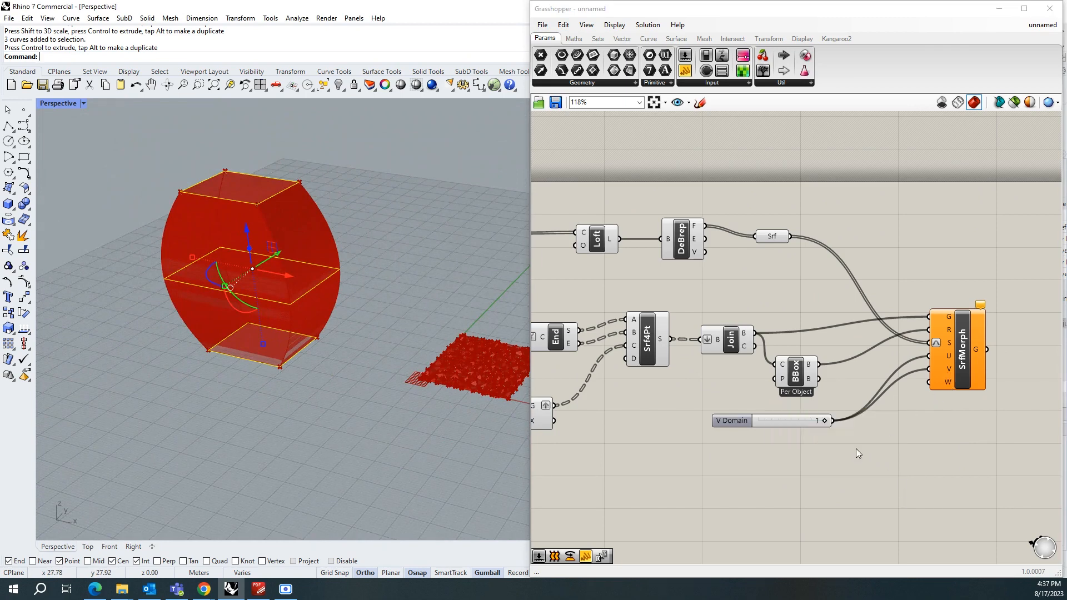
Add a number slider of 0.25 below the V Domain slider and connect it to Surface Morph's W Domain input
double_click(796, 455)
type("0")
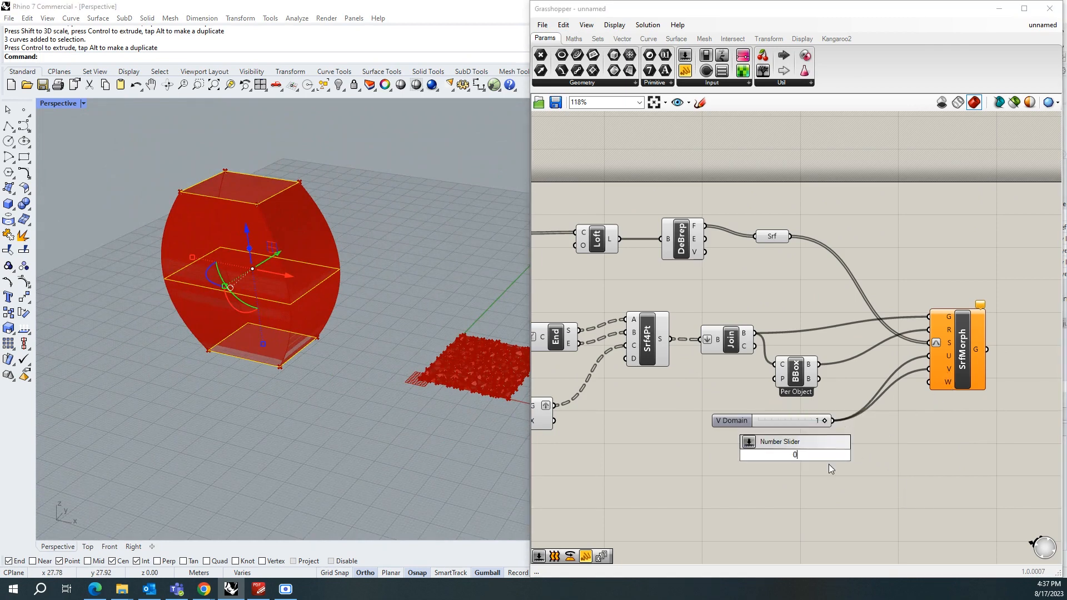
type(".25")
key("Return")
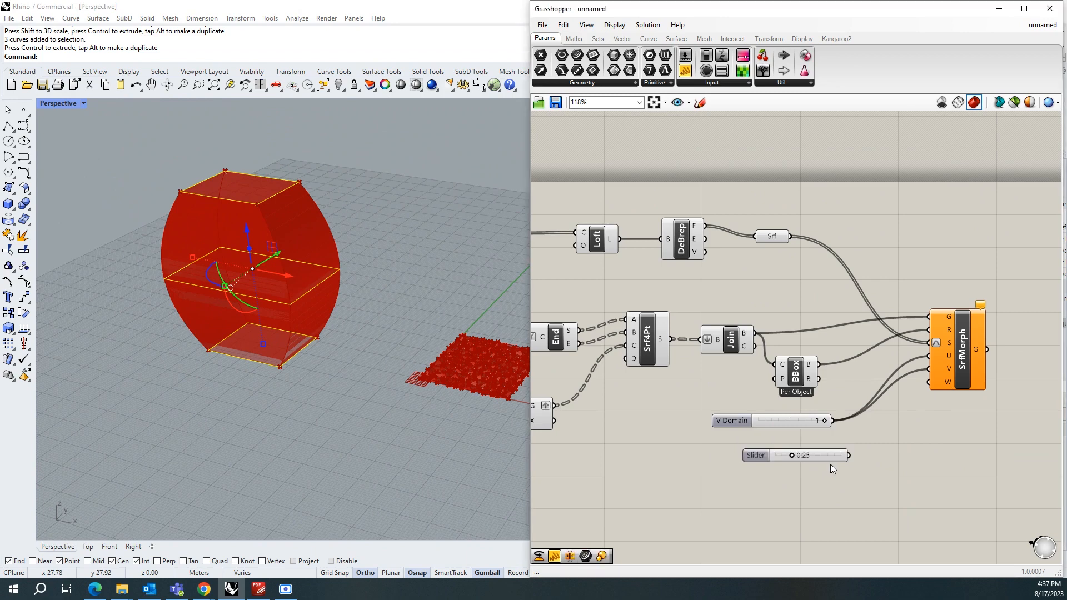
left_click_drag(849, 455, 933, 382)
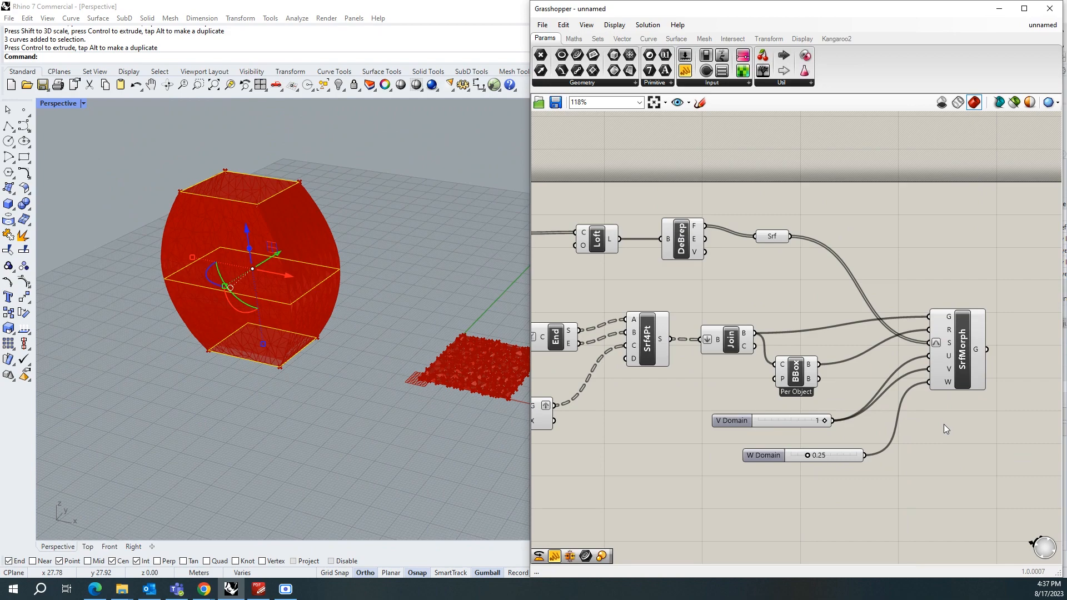
Examine the morphed panels on the lofted form from several angles and distances
scroll(204, 267, "up", 5)
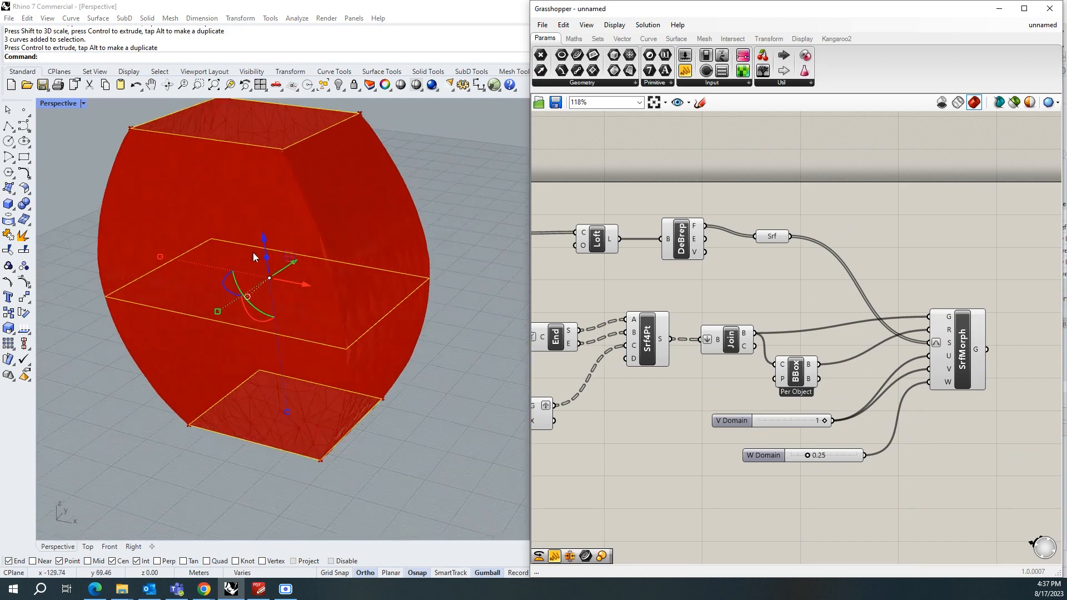
mouse_move(340, 339)
right_mouse_down()
mouse_move(357, 303)
mouse_move(262, 292)
mouse_move(305, 285)
mouse_move(462, 304)
mouse_move(350, 322)
mouse_move(344, 359)
right_mouse_up()
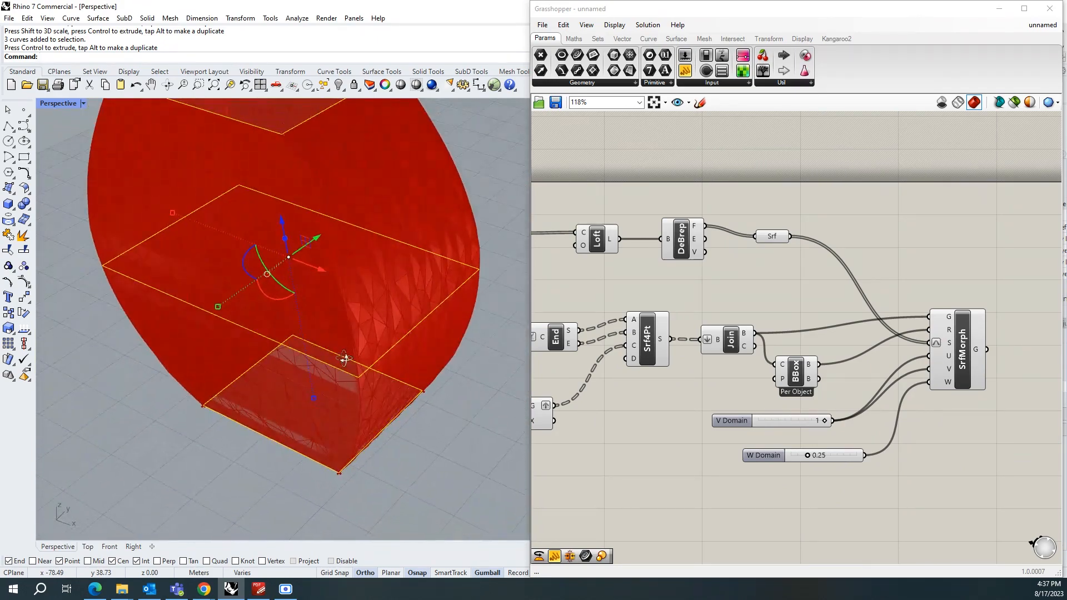
scroll(348, 396, "down", 6)
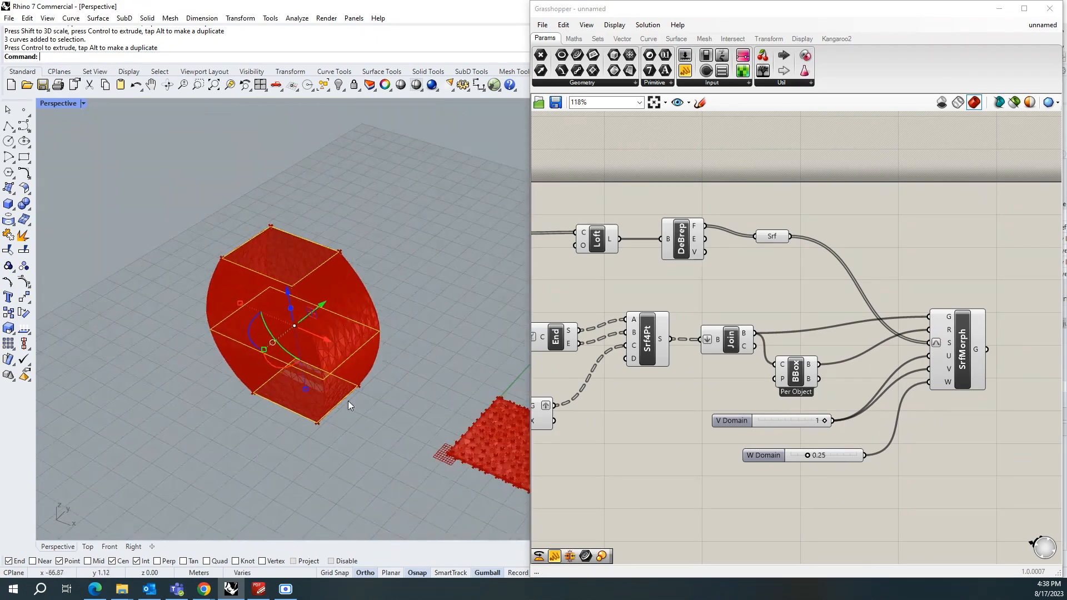
scroll(496, 442, "up", 3)
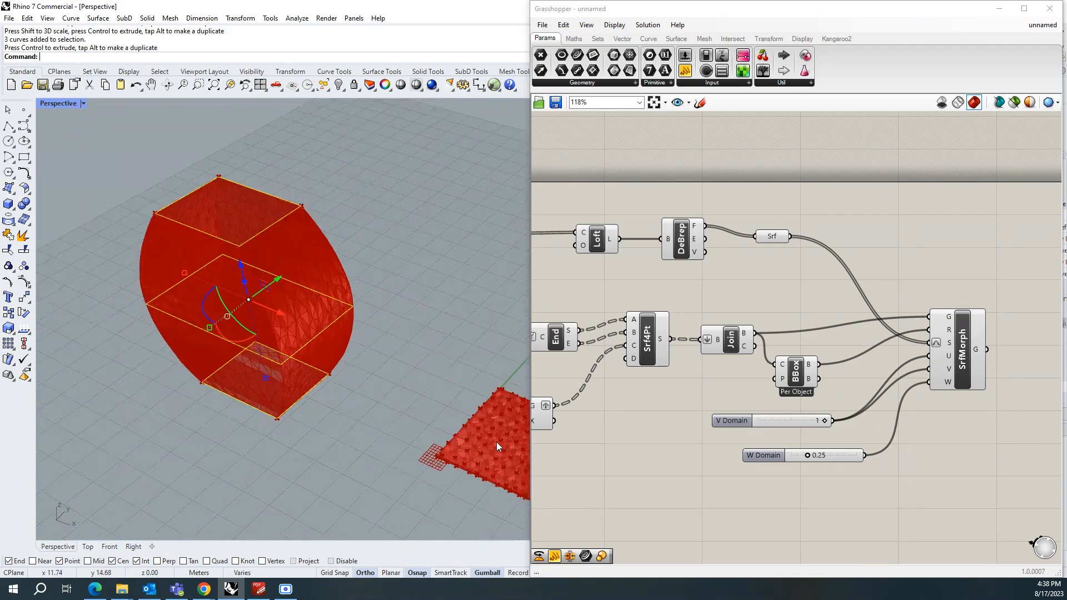
scroll(486, 449, "down", 2)
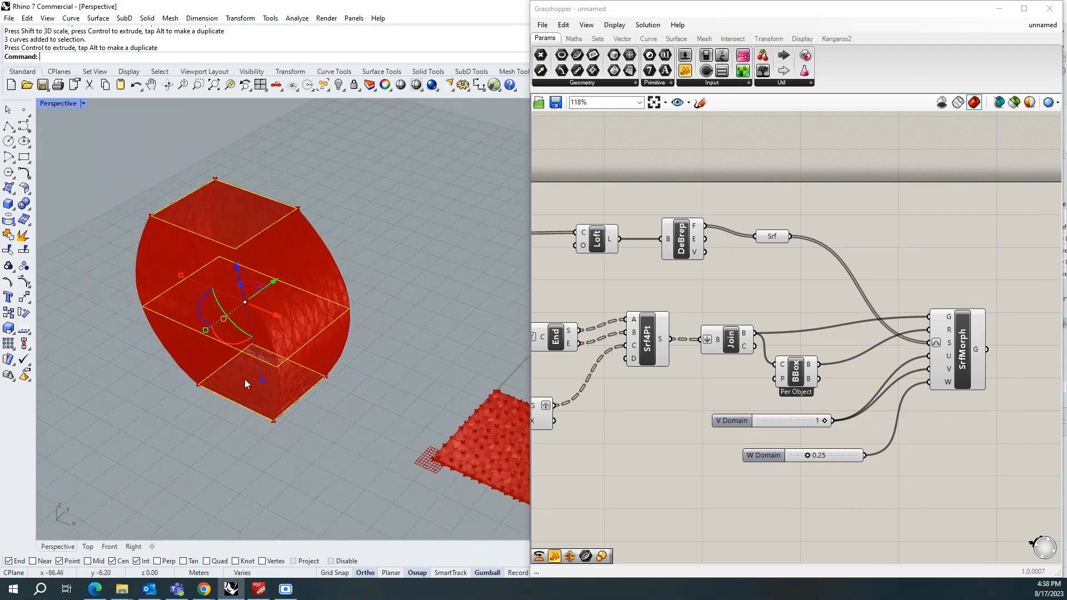
scroll(159, 348, "up", 5)
right_click_drag(288, 428, 308, 373)
scroll(312, 412, "down", 4)
right_click_drag(382, 349, 345, 350)
scroll(306, 298, "up", 2)
Set the W Domain slider to 0.59 to change the height of the morphed panels
left_click_drag(808, 455, 837, 456)
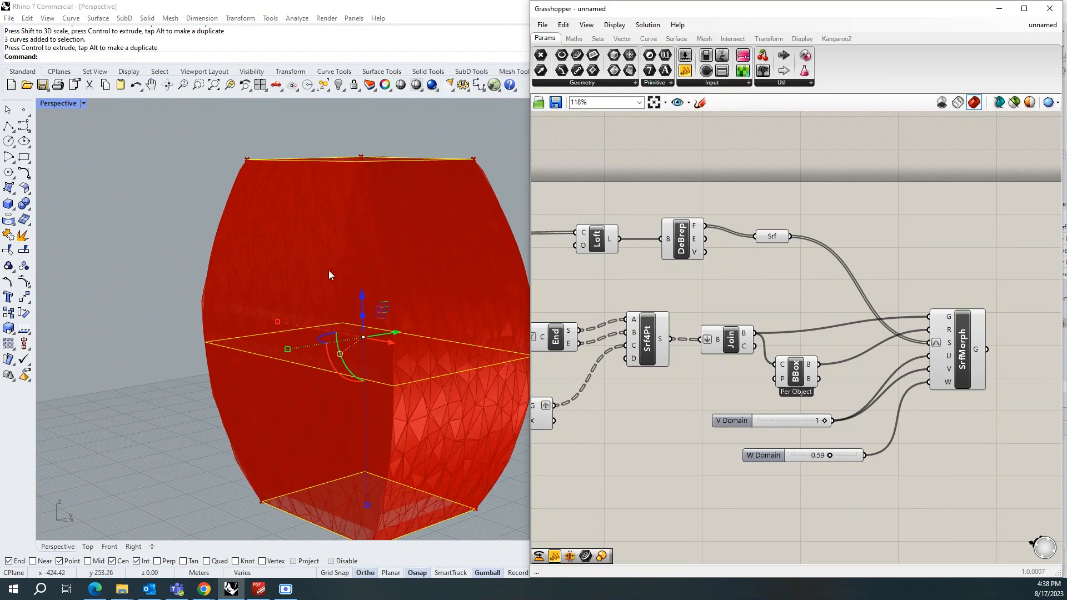
right_click_drag(329, 270, 223, 339)
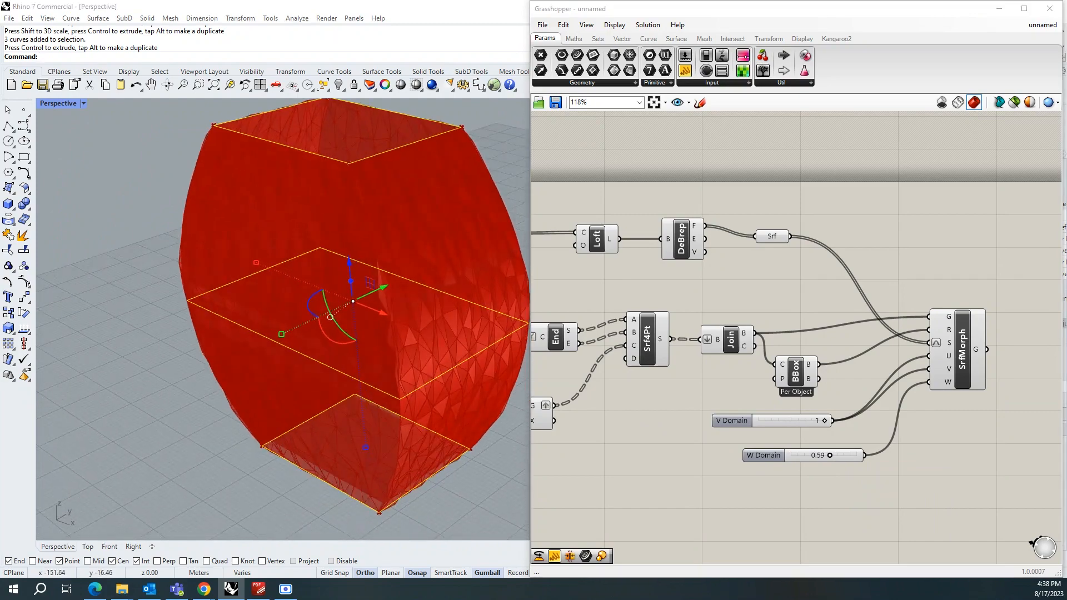
scroll(775, 349, "down", 3)
scroll(989, 352, "up", 2)
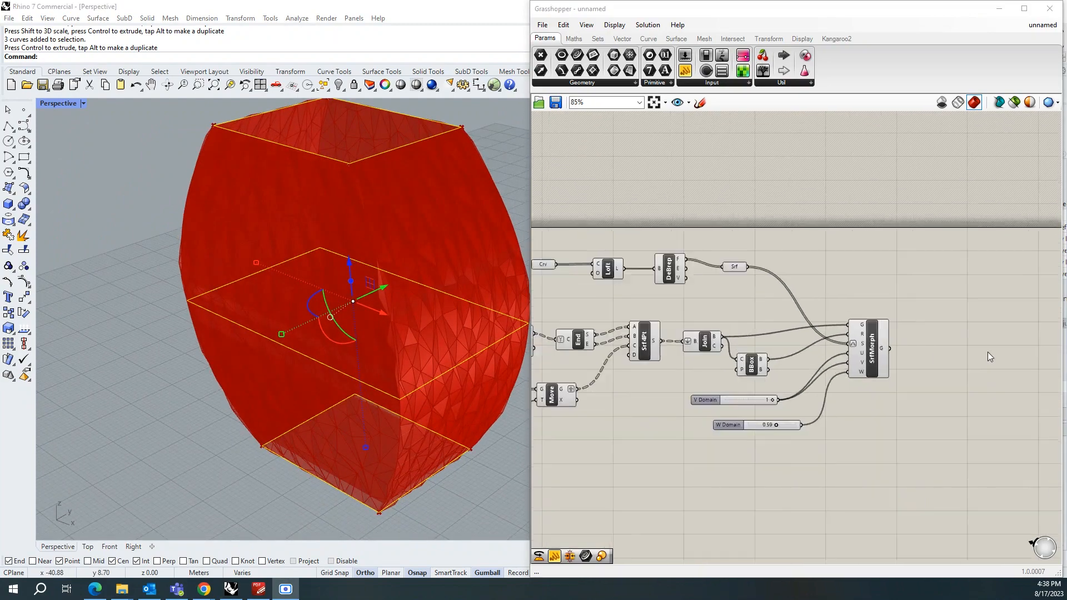
scroll(933, 343, "up", 2)
double_click(929, 347)
type("brep")
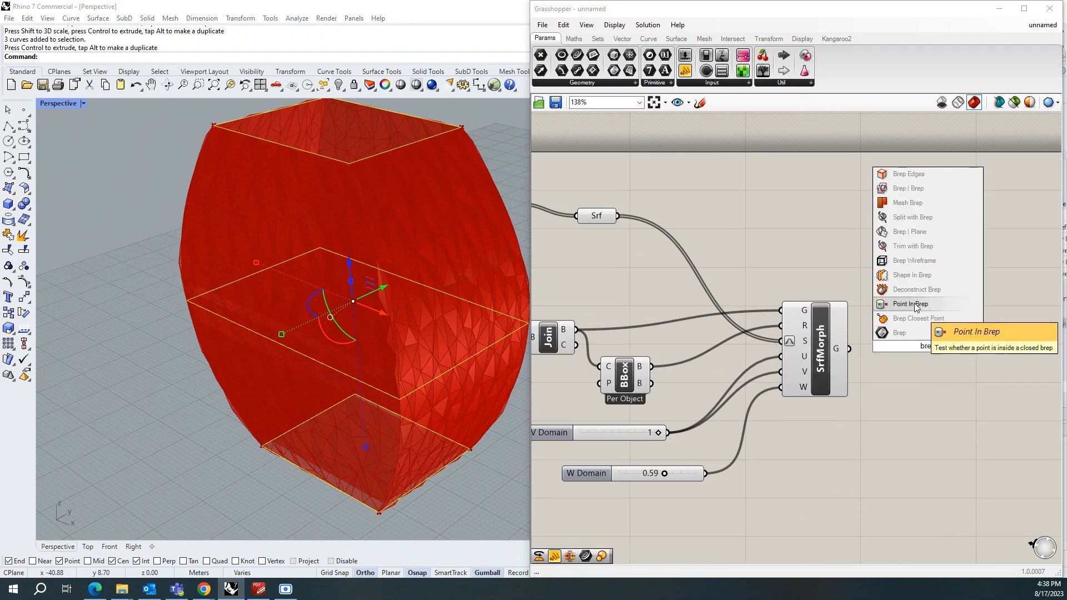
key("Up")
key("Up")
key("Up")
key("Up")
key("Up")
key("Up")
key("Down")
key("Down")
key("Down")
key("Down")
key("Down")
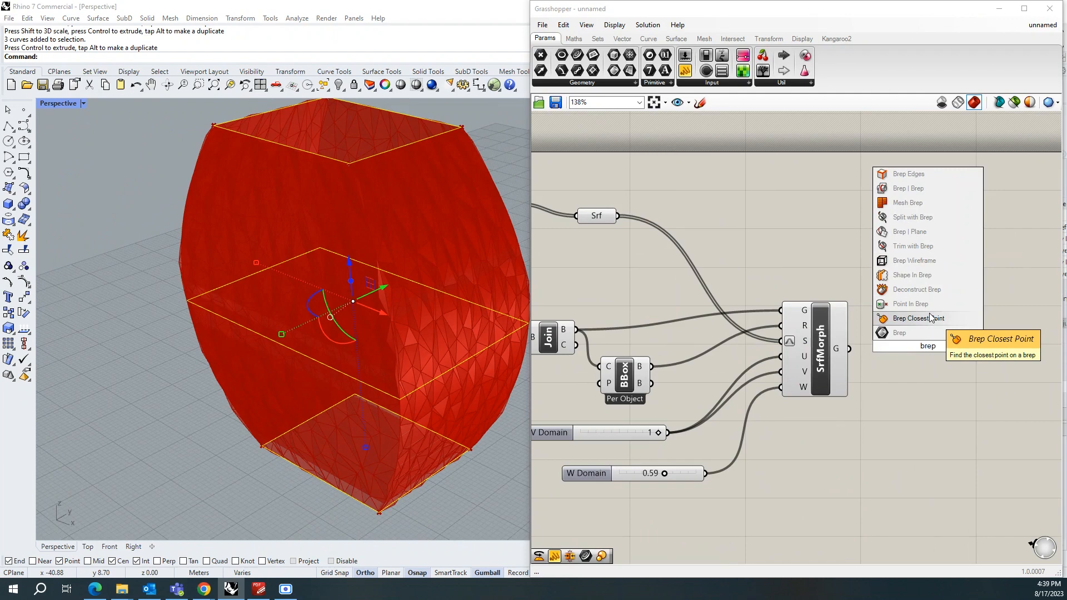
key("BackSpace")
key("BackSpace")
key("BackSpace")
key("BackSpace")
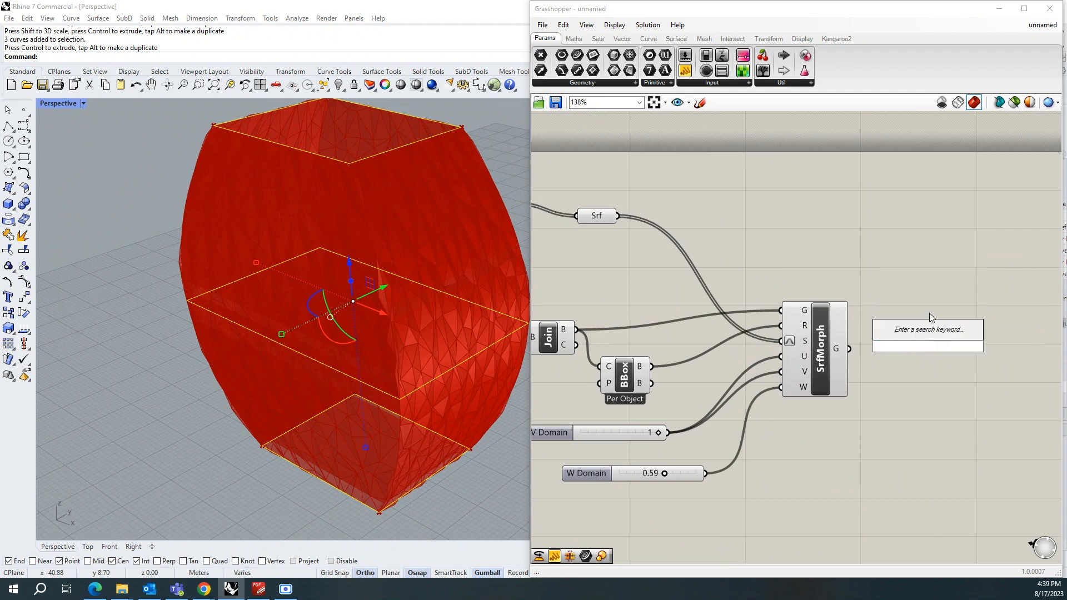
Add a Brep Join component after Surface Morph and connect the morphed Geometry output to its Breps input
type("joi")
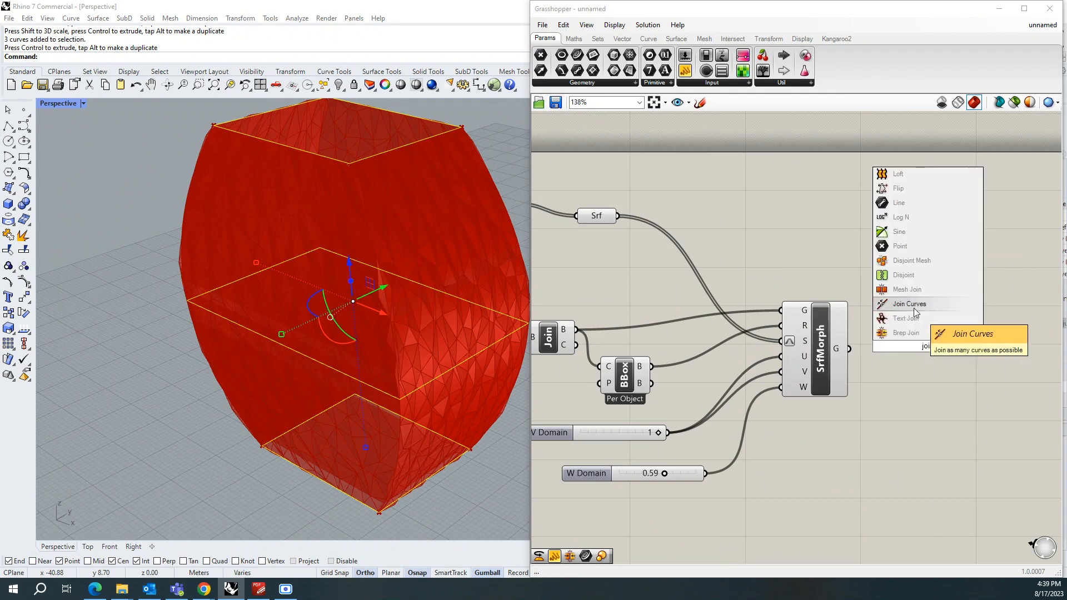
left_click(921, 333)
left_click_drag(901, 344, 903, 346)
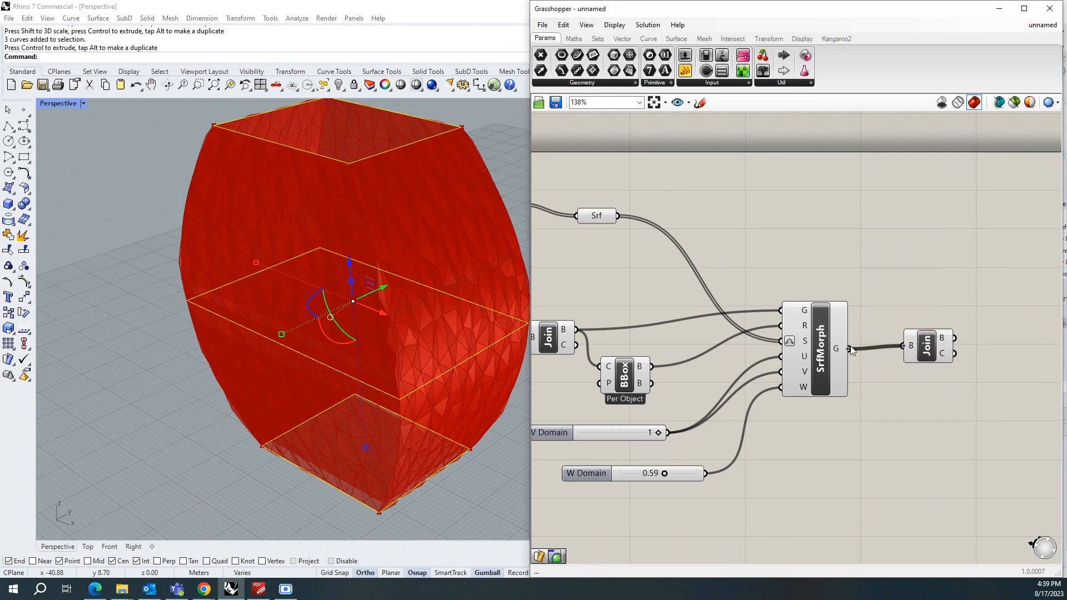
Add a Custom Preview component after the new Brep Join and connect Join's Breps output to its Geometry input
scroll(772, 347, "down", 3)
scroll(926, 349, "up", 3)
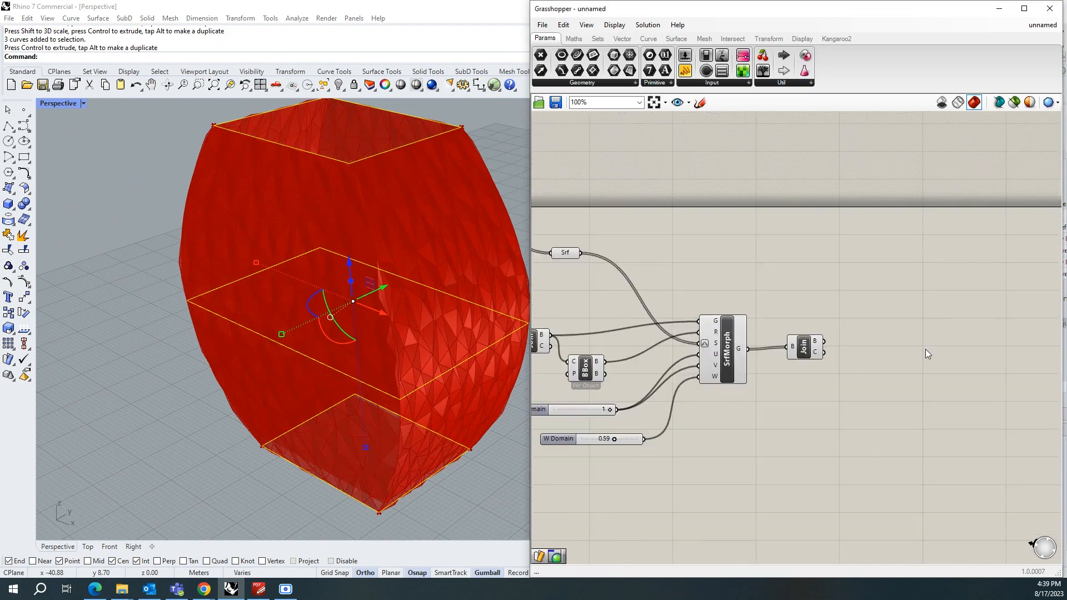
double_click(878, 339)
type("previ")
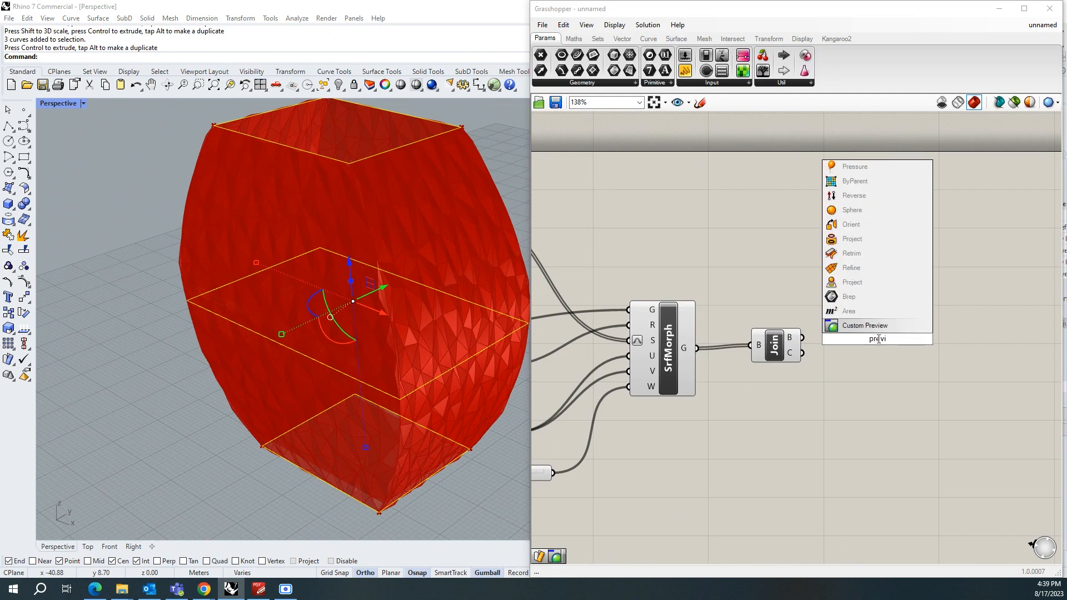
key("Return")
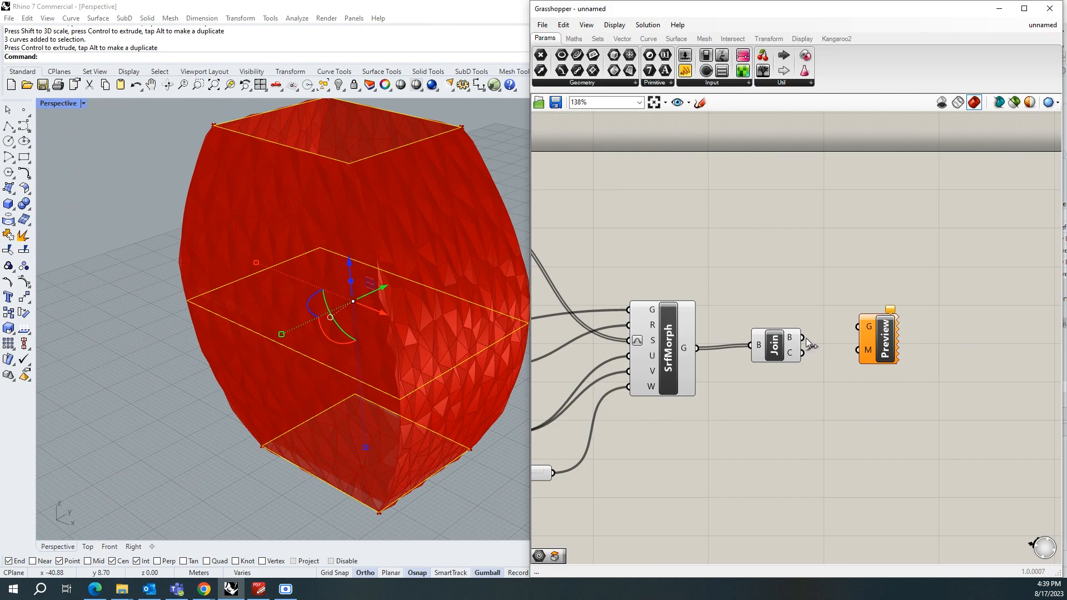
left_click_drag(802, 337, 858, 327)
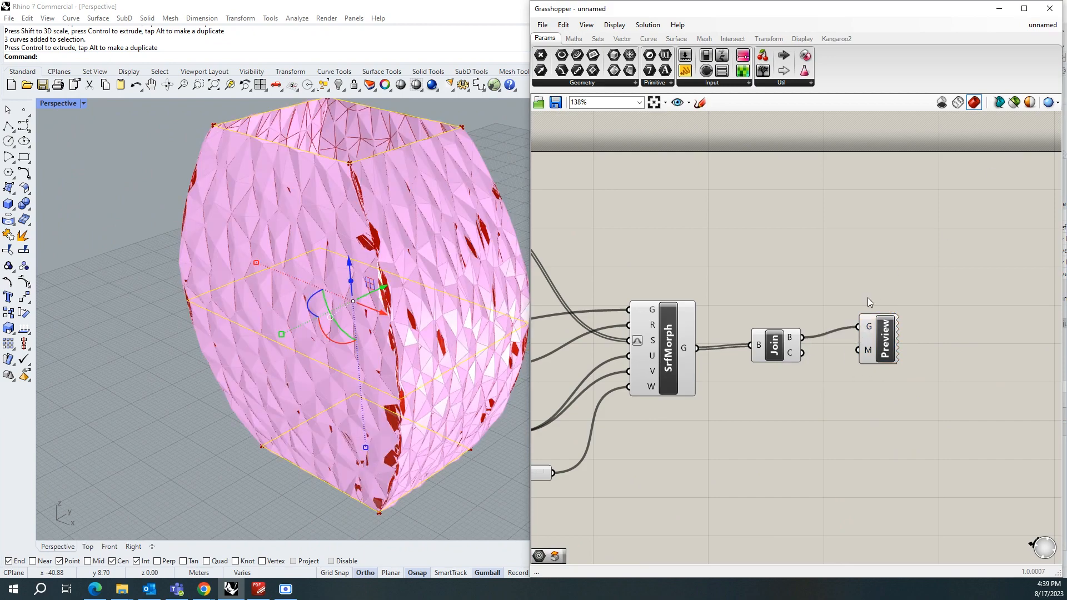
Set the preview meshing to High Quality and disable the preview of the components from End Points through the final Brep Join
left_click(1052, 102)
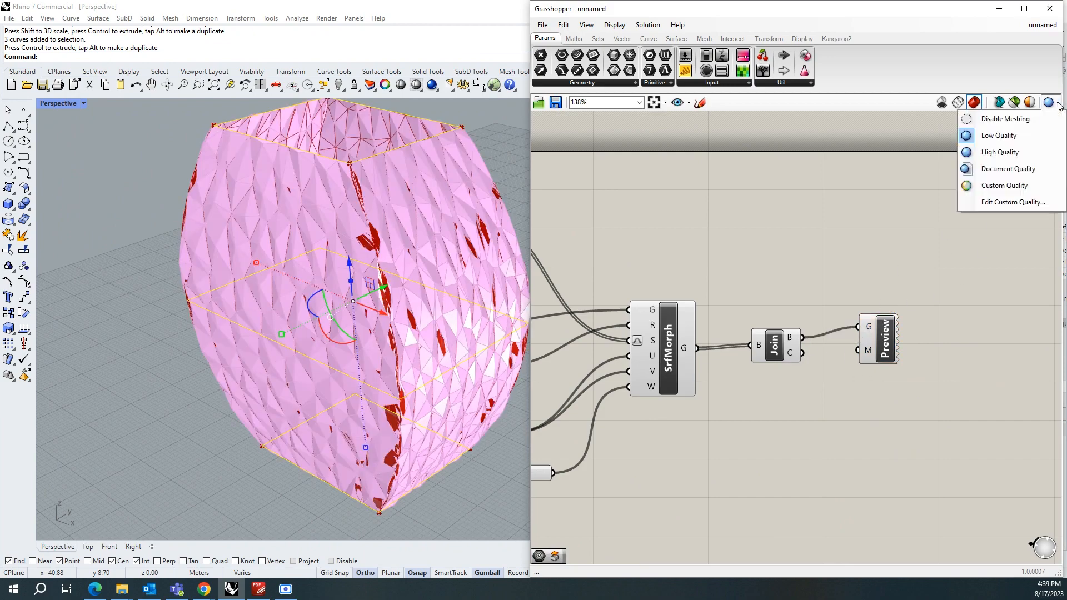
left_click(1007, 157)
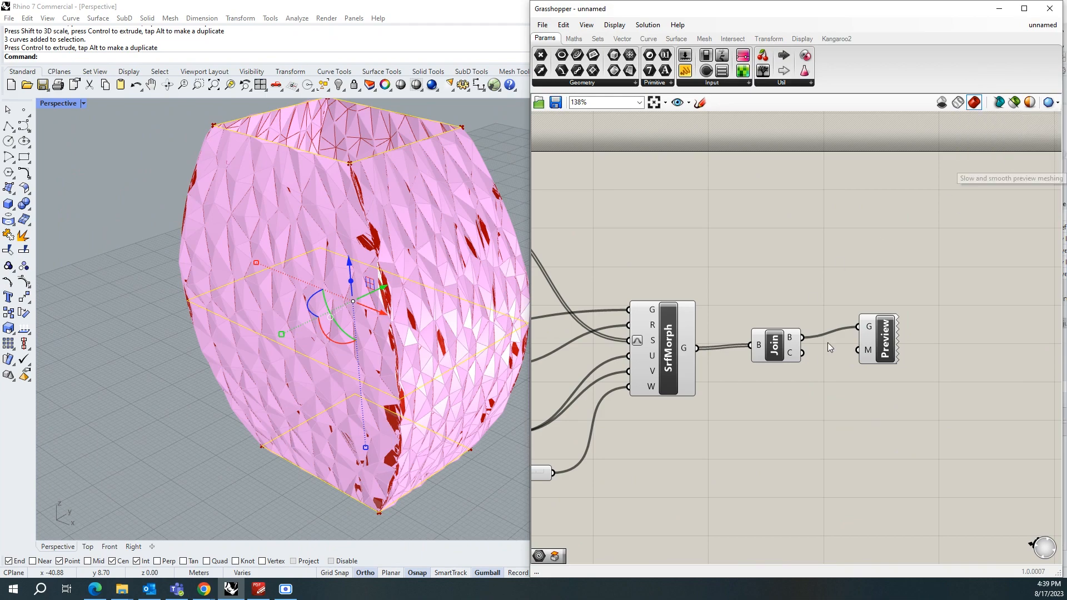
scroll(892, 302, "down", 4)
left_click_drag(850, 272, 569, 425)
middle_click(630, 318)
left_click(668, 282)
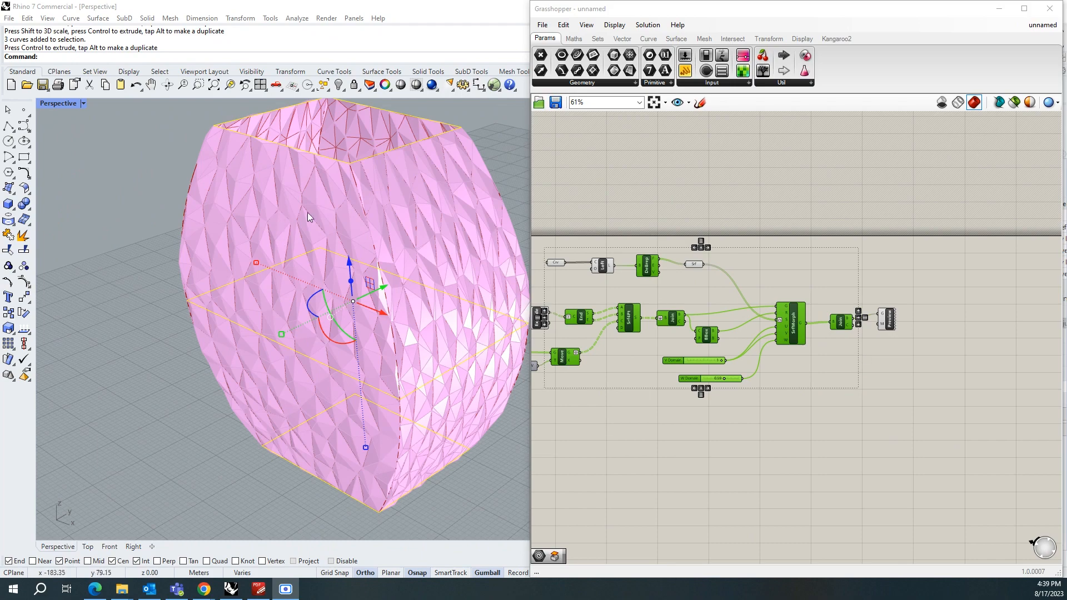
Bake the final Brep Join's geometry into Rhino with the default attributes
scroll(893, 327, "down", 1)
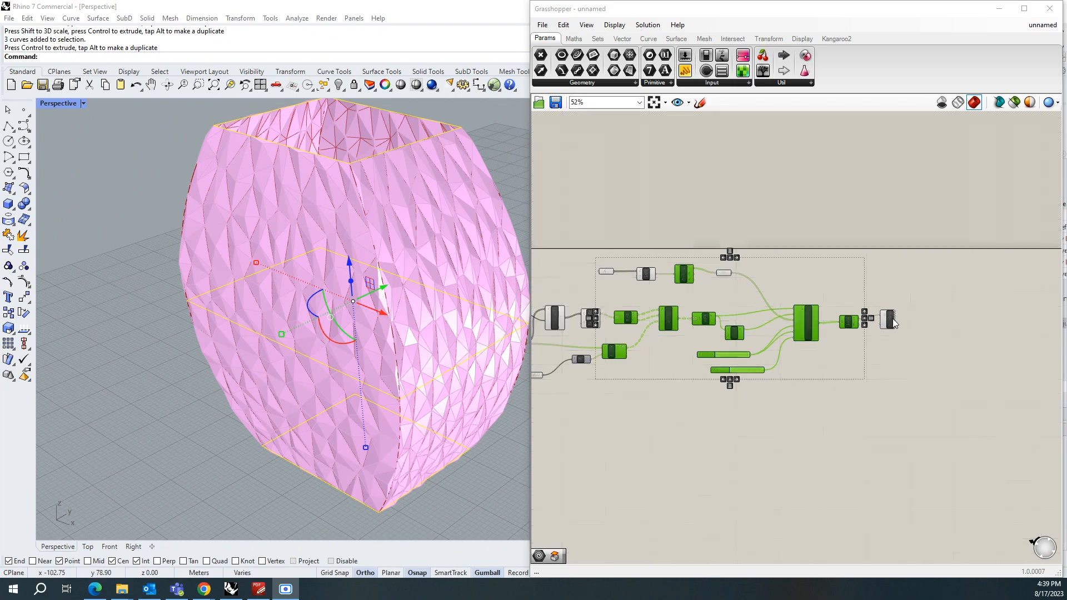
scroll(834, 320, "up", 5)
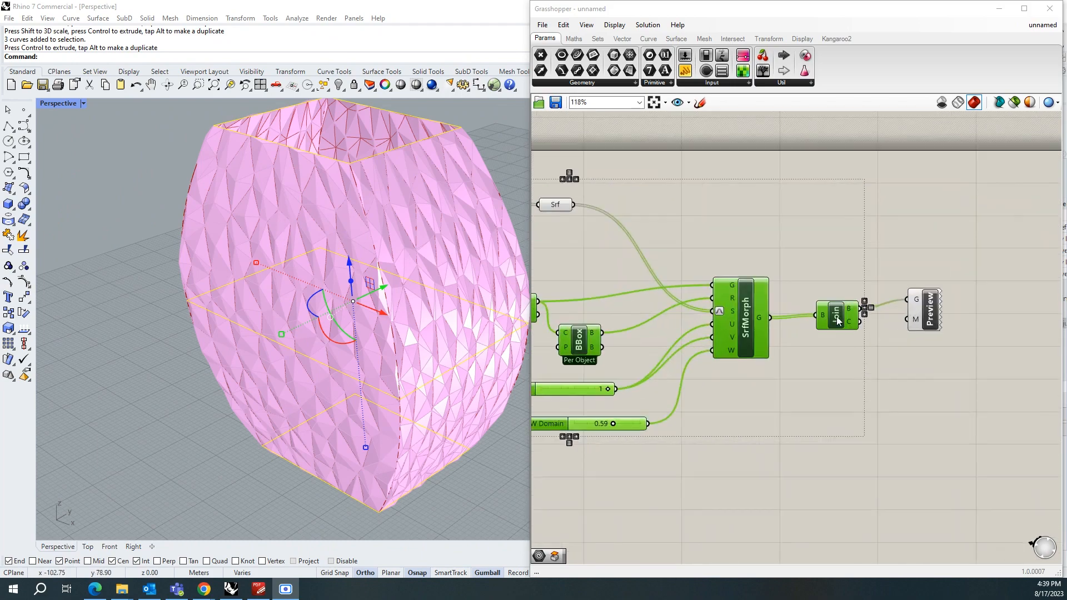
right_click(837, 317)
left_click(893, 362)
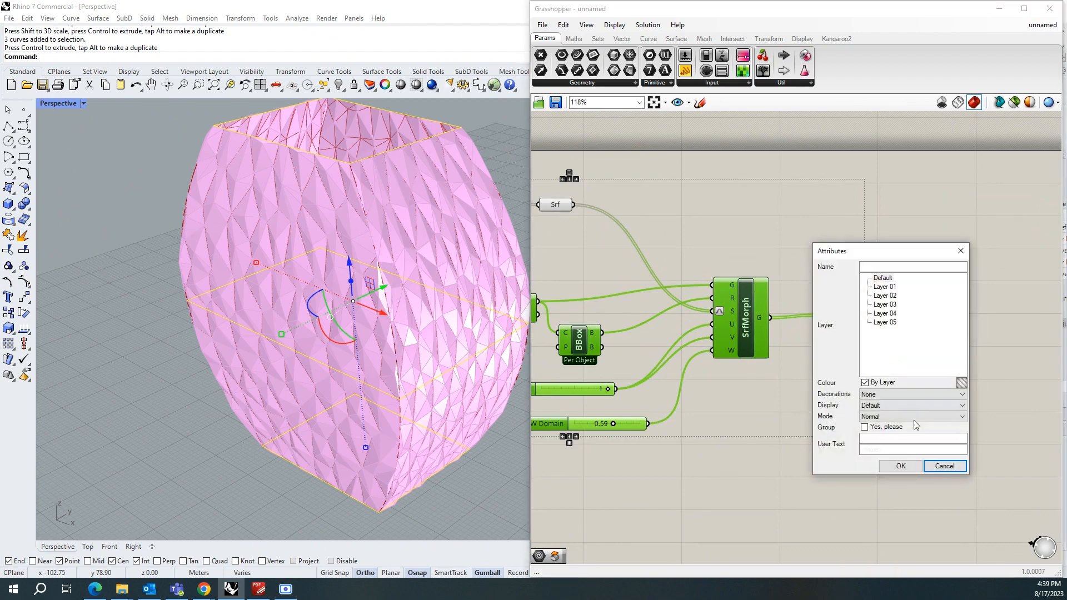
left_click(914, 466)
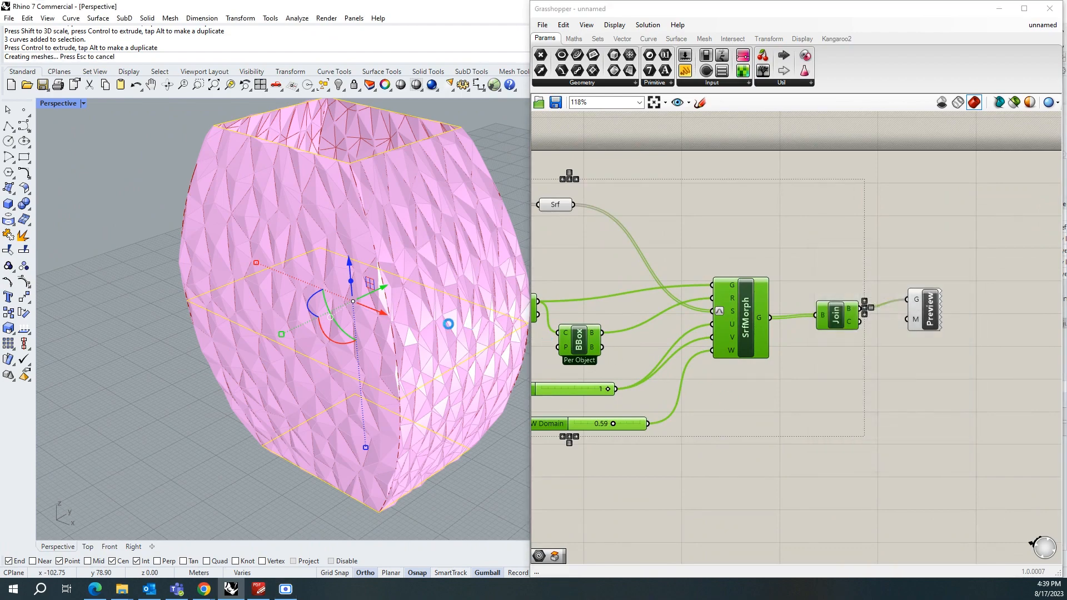
Select the baked polysurface and move it away from the Grasshopper preview so both stand apart
scroll(374, 325, "down", 2)
scroll(372, 322, "down", 2)
left_click(404, 338)
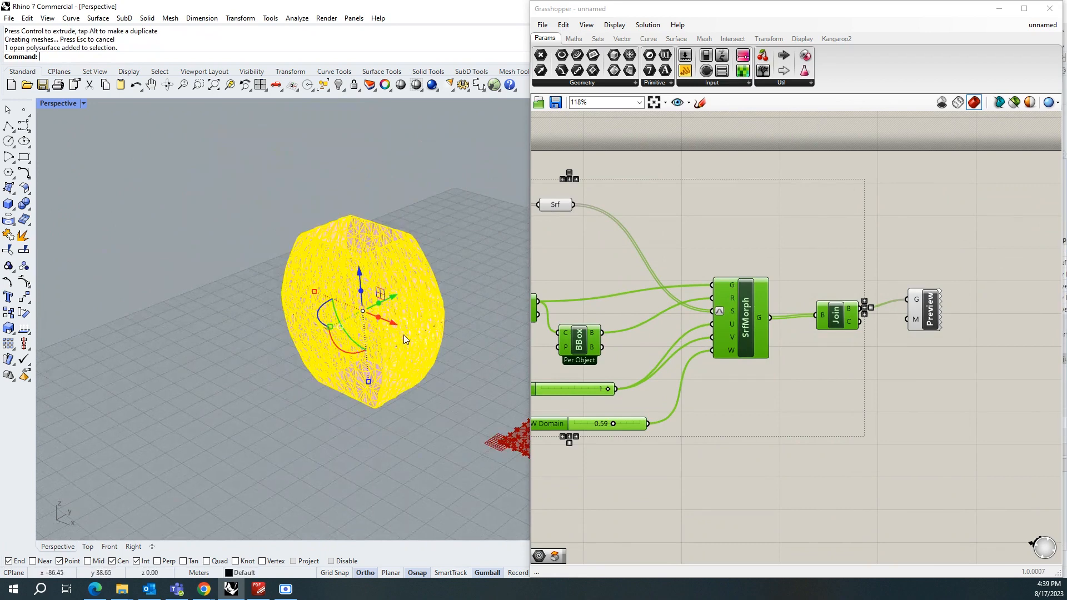
left_click_drag(392, 331, 183, 225)
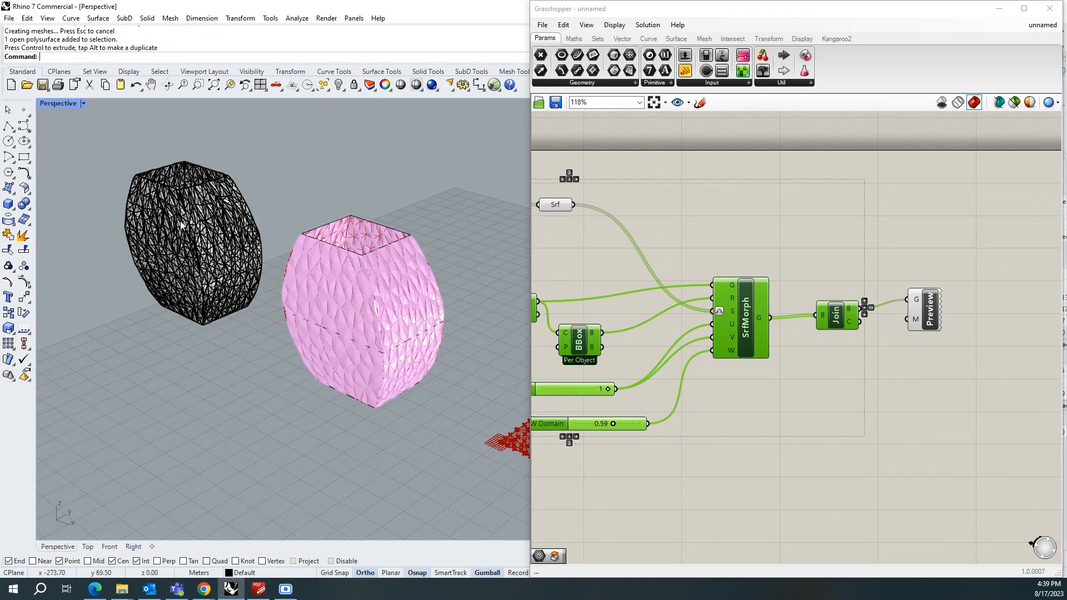
Switch the Perspective viewport to Rendered display mode and minimize the Grasshopper window
left_click(85, 104)
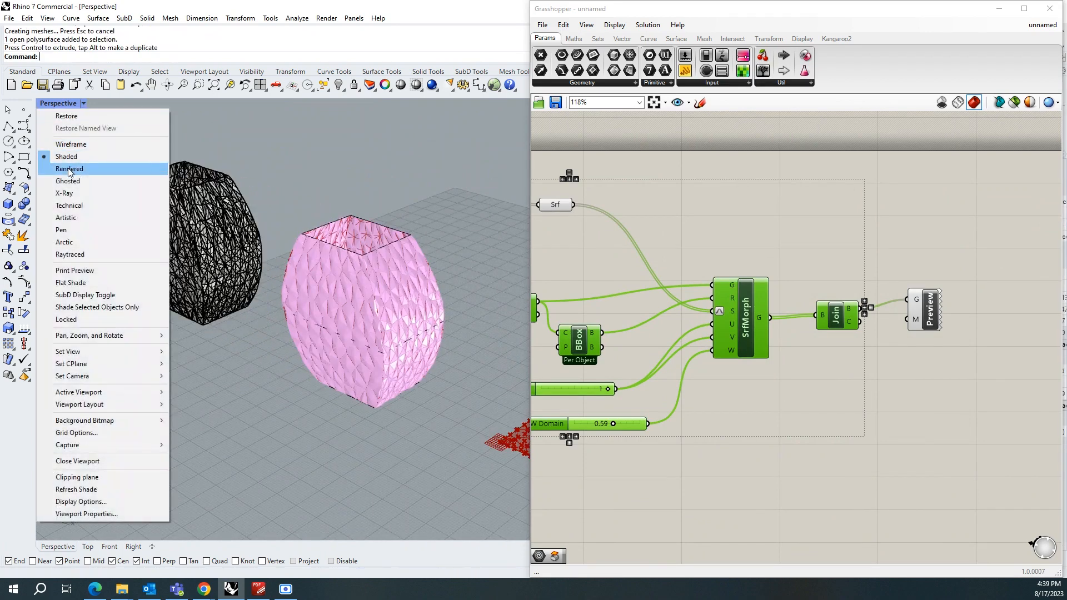
left_click(68, 168)
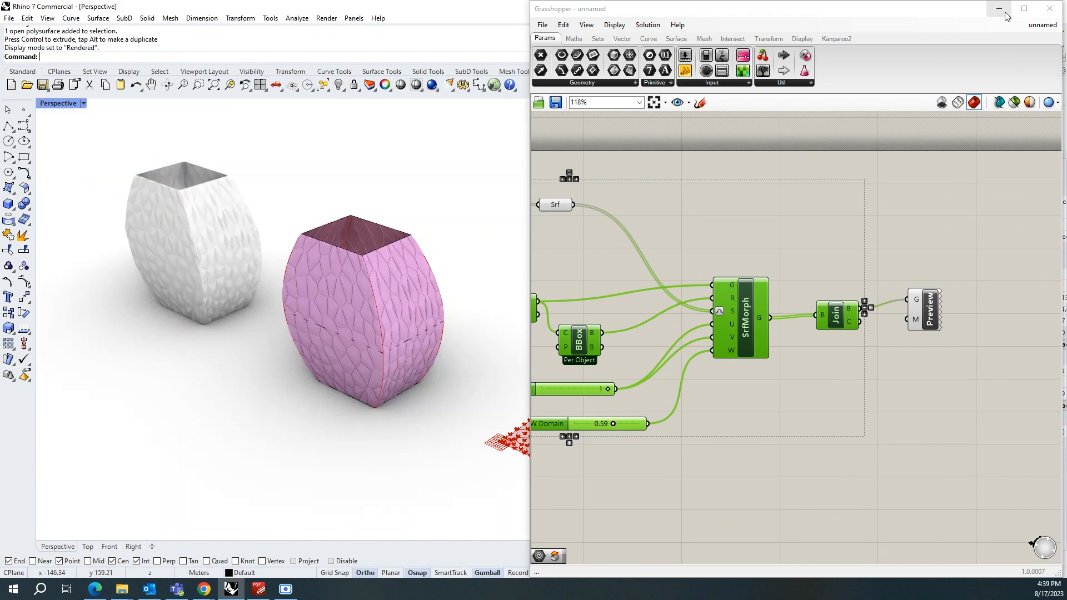
left_click(999, 9)
Examine the rendered vase's faceted panels from all sides, both up close and from farther away
scroll(79, 229, "up", 14)
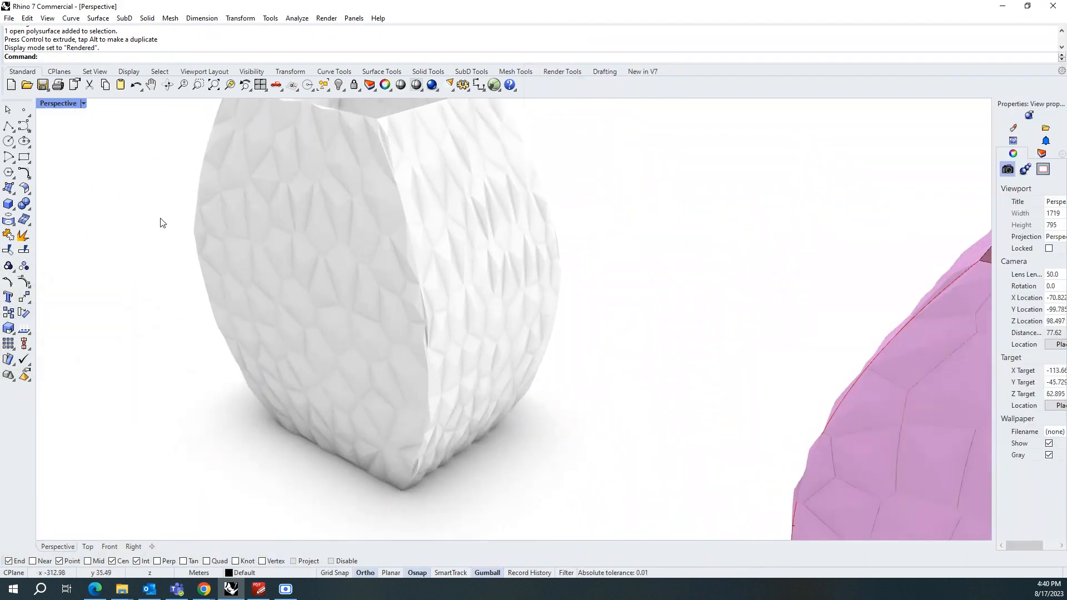
right_click_drag(845, 368, 477, 402)
scroll(843, 305, "down", 5)
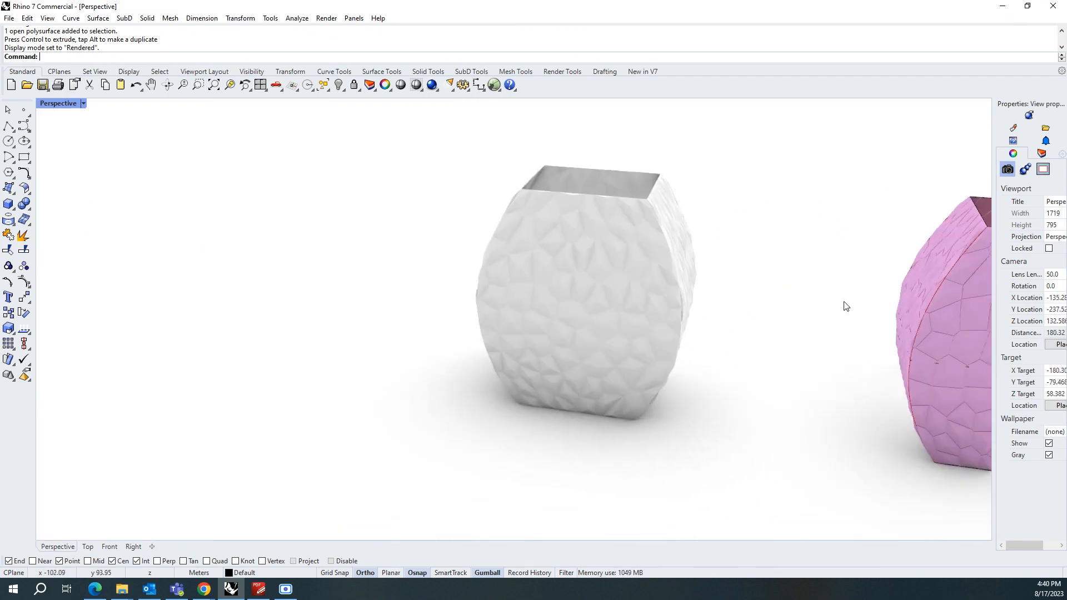
right_click_drag(504, 310, 598, 340)
scroll(827, 367, "down", 3)
scroll(469, 293, "up", 6)
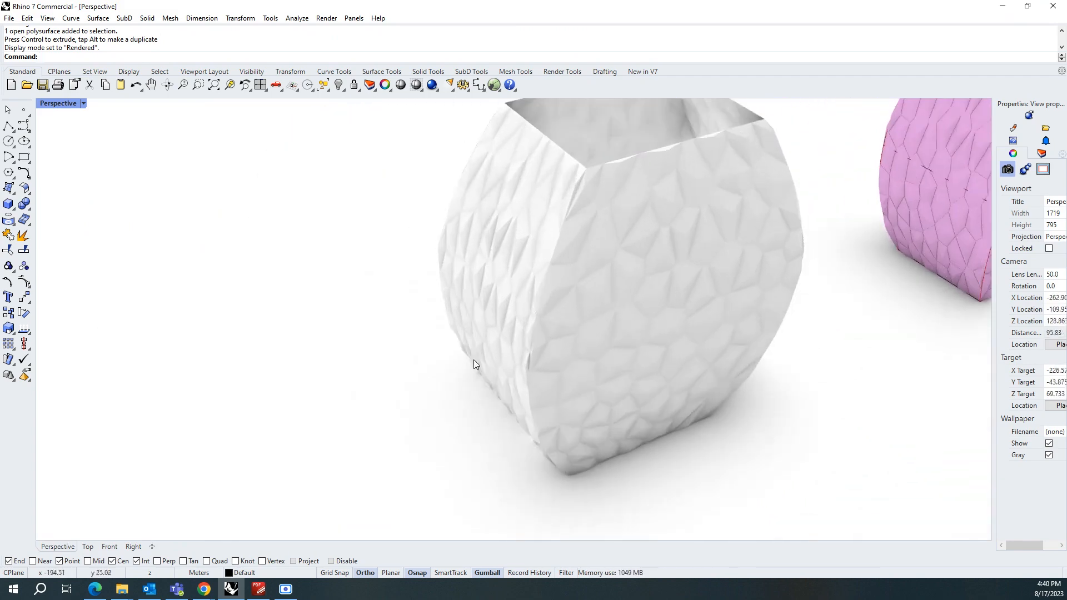
right_click_drag(475, 365, 308, 389)
scroll(381, 436, "up", 5)
right_click_drag(381, 437, 475, 342)
scroll(586, 308, "down", 4)
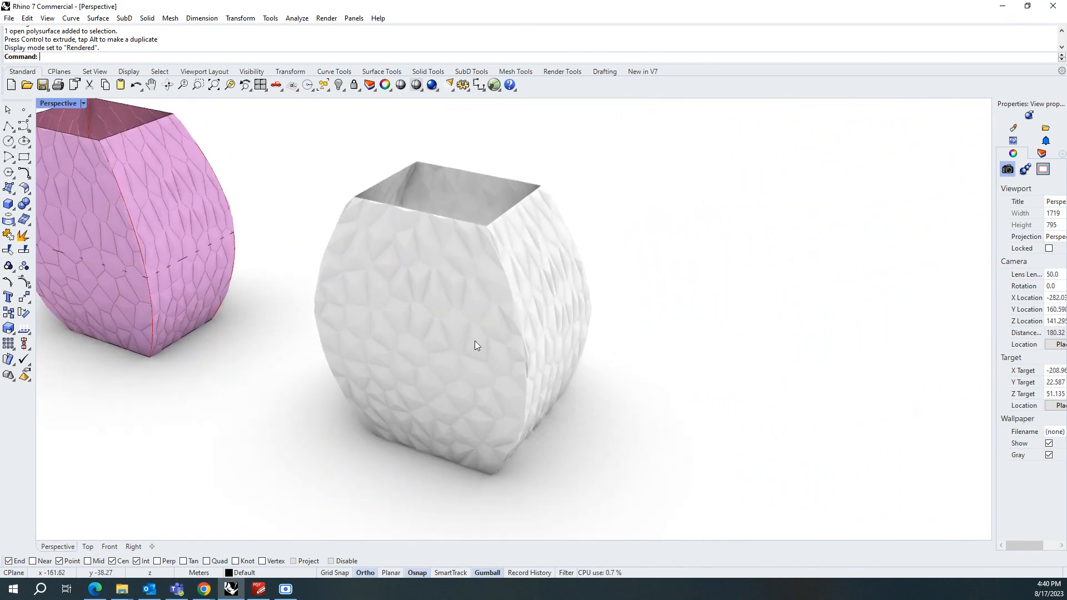
right_click_drag(569, 352, 458, 354)
scroll(472, 381, "up", 4)
scroll(480, 370, "down", 2)
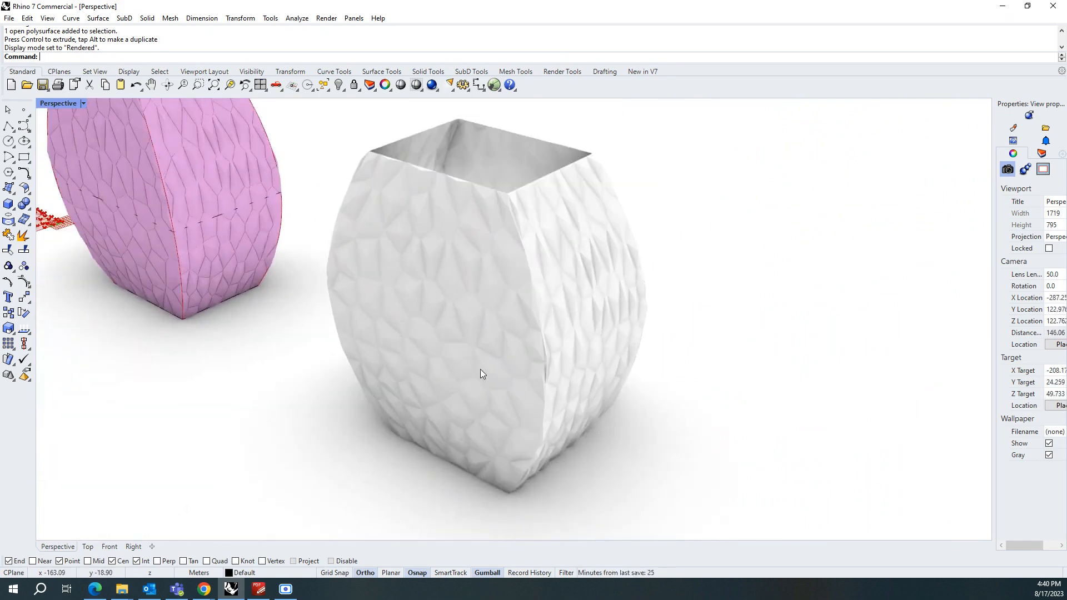
right_click_drag(395, 369, 558, 330)
scroll(719, 295, "down", 3)
right_click_drag(479, 389, 549, 395)
scroll(361, 411, "up", 4)
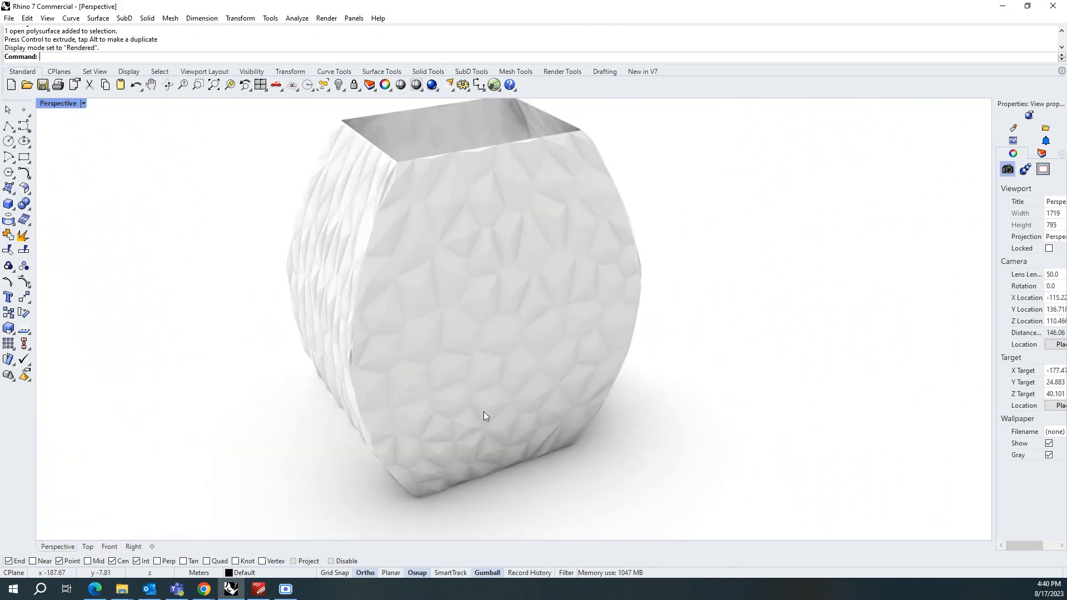